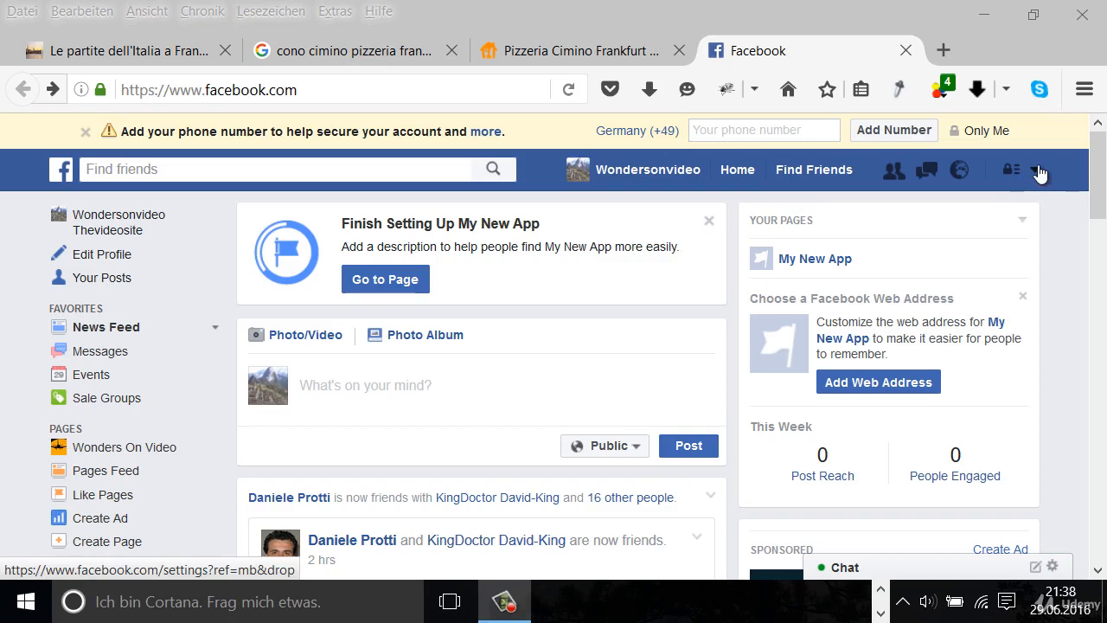
Step: Start creating a new Facebook page from the account options
left_click(1036, 172)
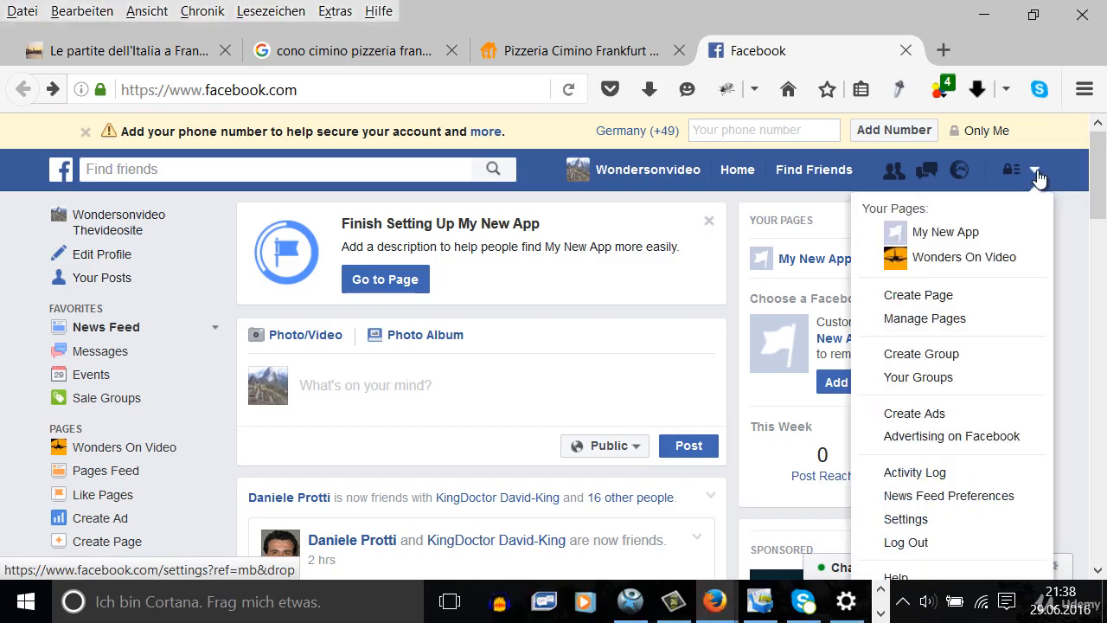
left_click(923, 296)
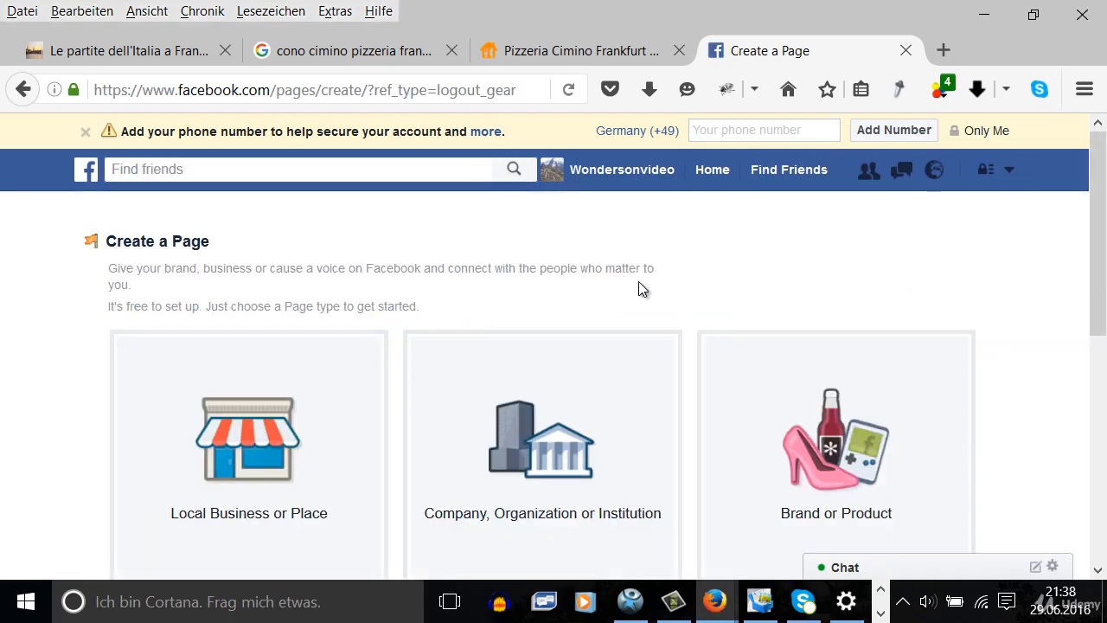
Step: Look through the page types offered for the new page, from Local Business or Place to Cause or Community
left_click_drag(1096, 215, 1103, 292)
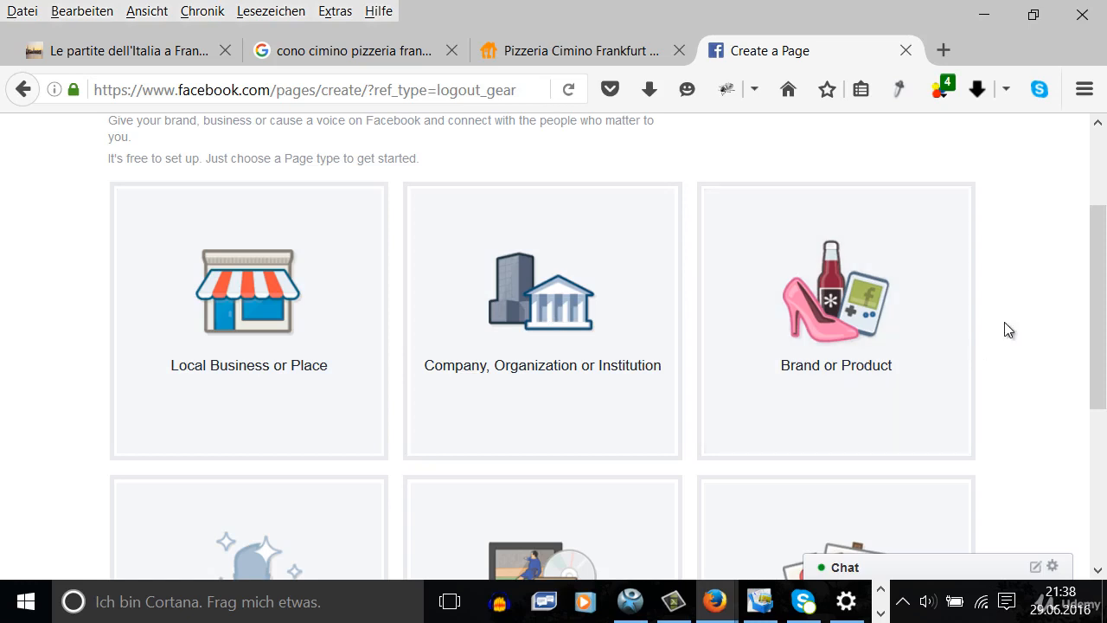
mouse_move(1102, 335)
left_mouse_down()
mouse_move(1102, 370)
mouse_move(1101, 313)
left_mouse_up()
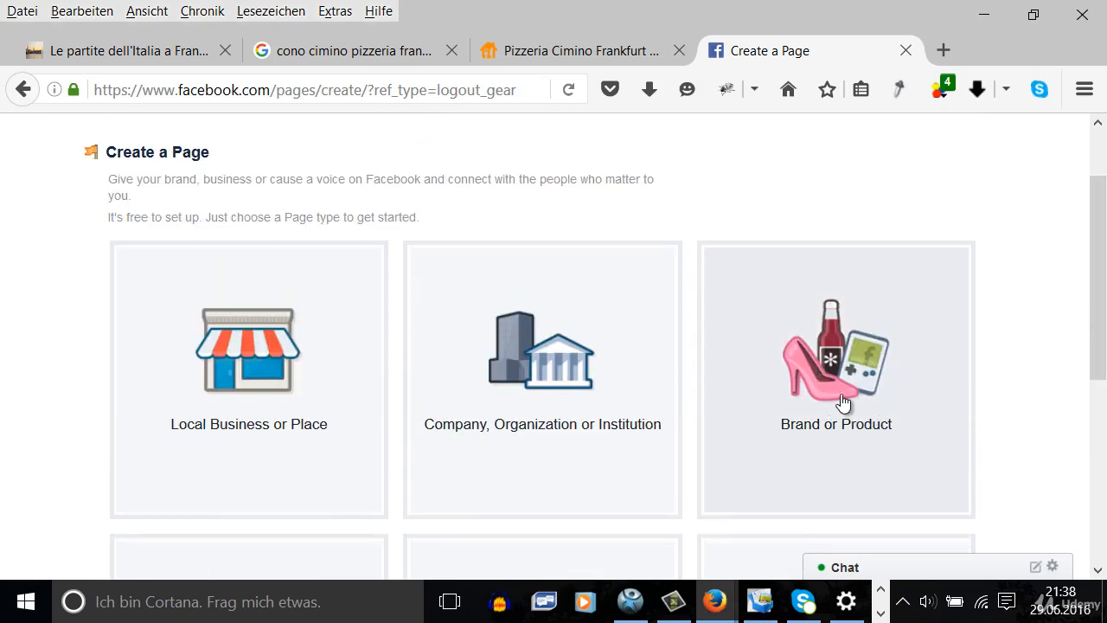
left_click_drag(1100, 353, 1100, 394)
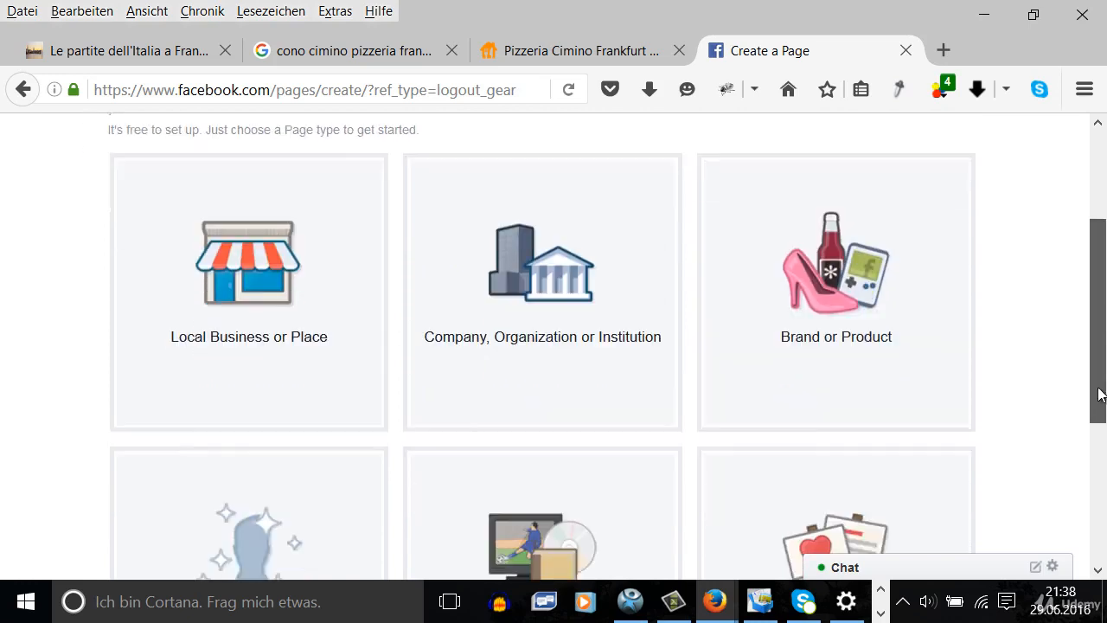
scroll(1082, 440, "down", 3)
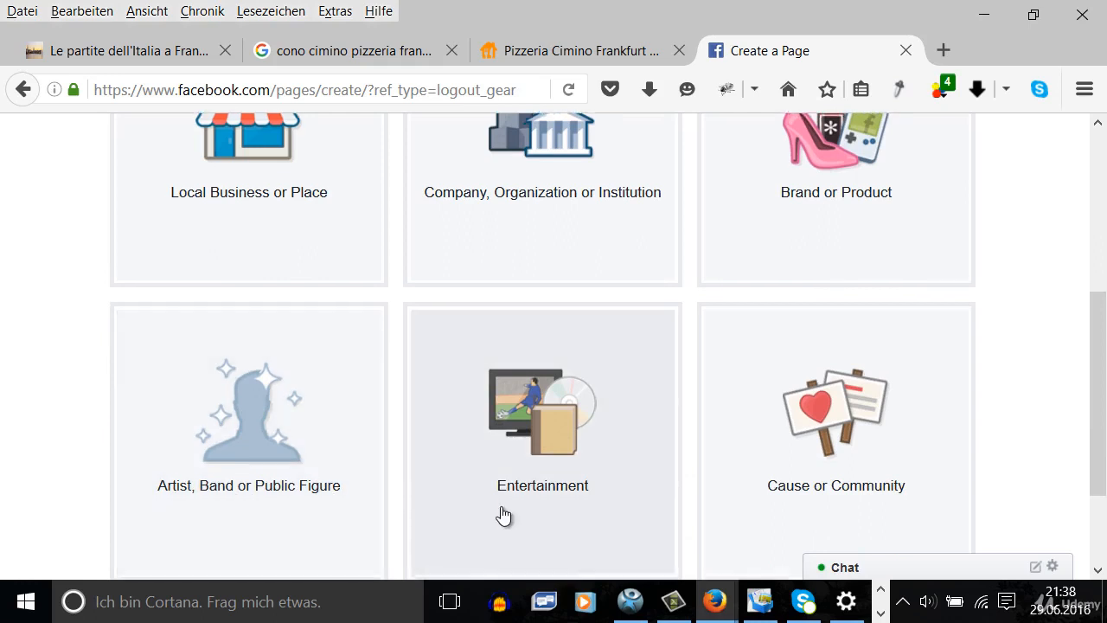
scroll(502, 513, "down", 3)
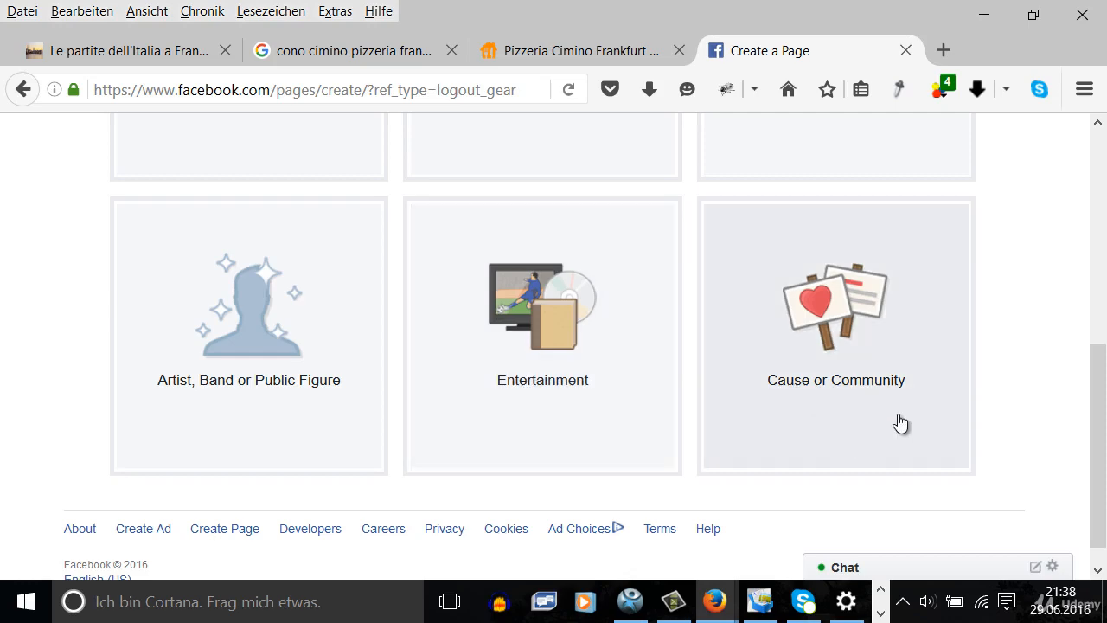
scroll(882, 415, "up", 6)
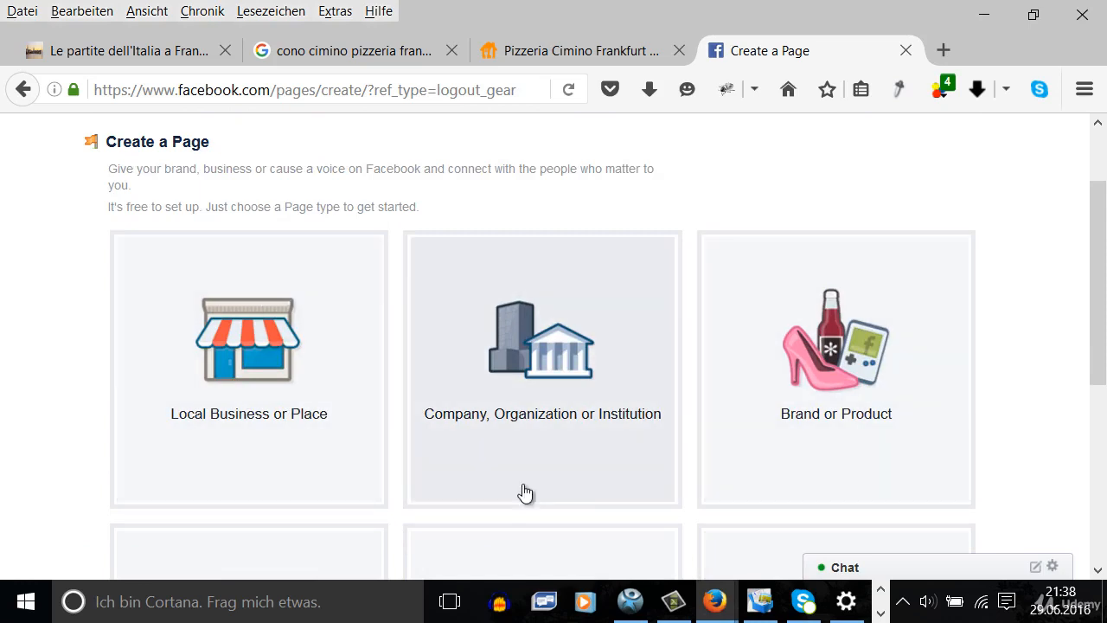
scroll(590, 484, "down", 4)
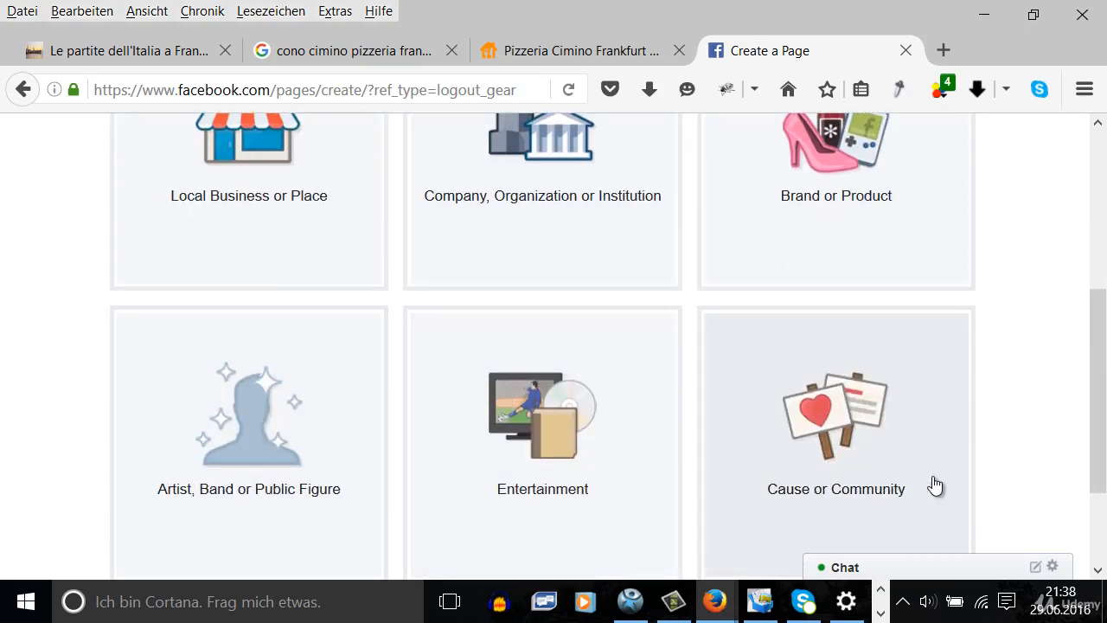
scroll(971, 436, "up", 2)
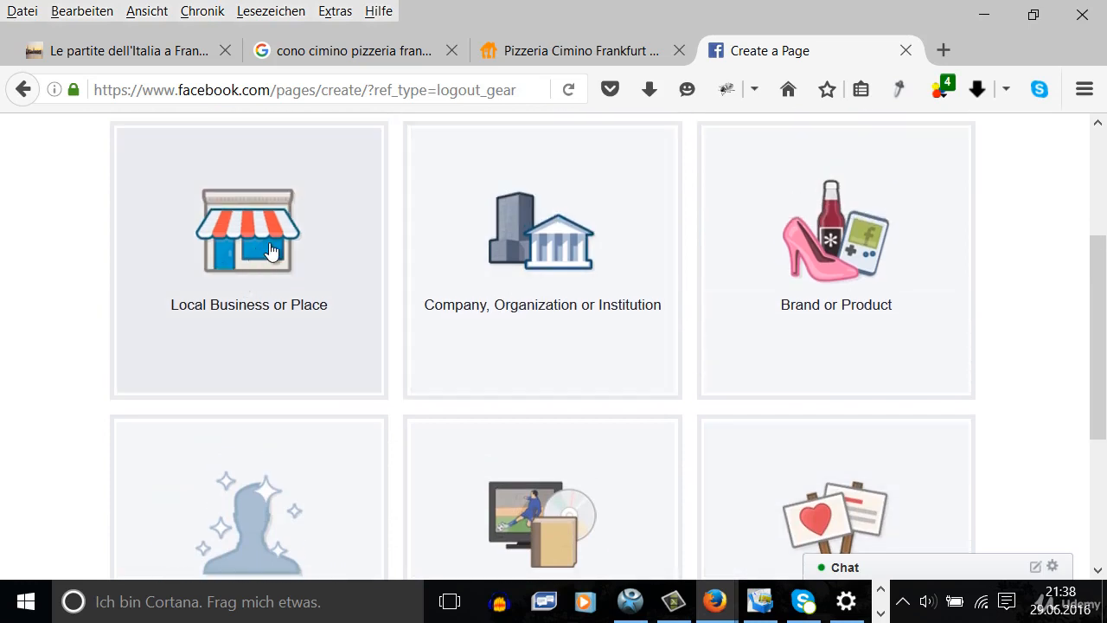
Step: Choose the Local Business or Place page type and set its category to Professional Services
left_click(268, 248)
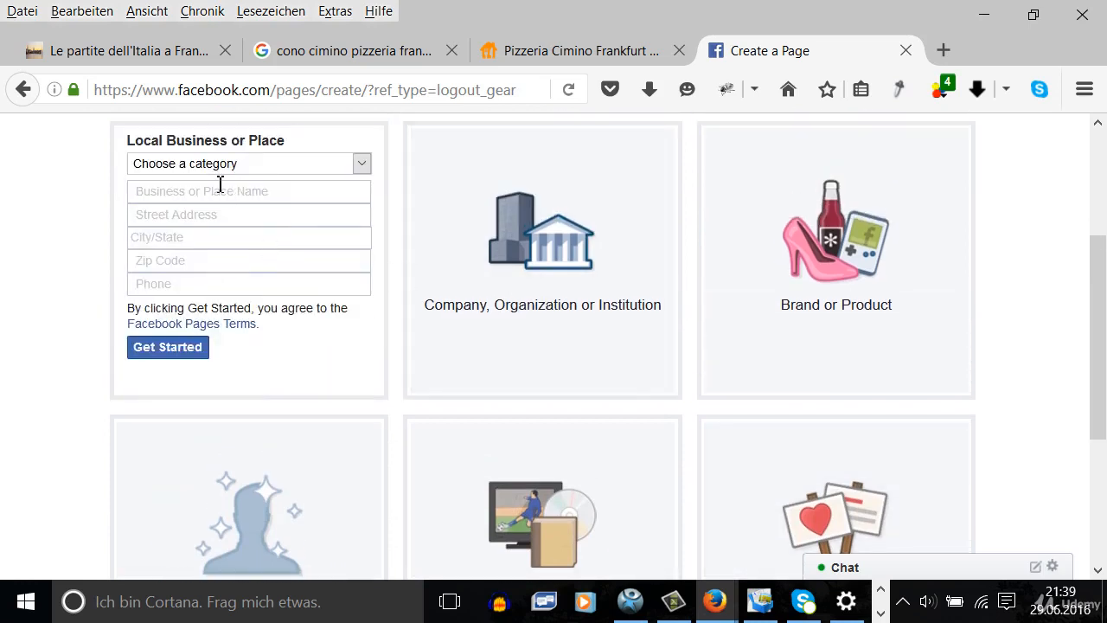
scroll(314, 210, "up", 2)
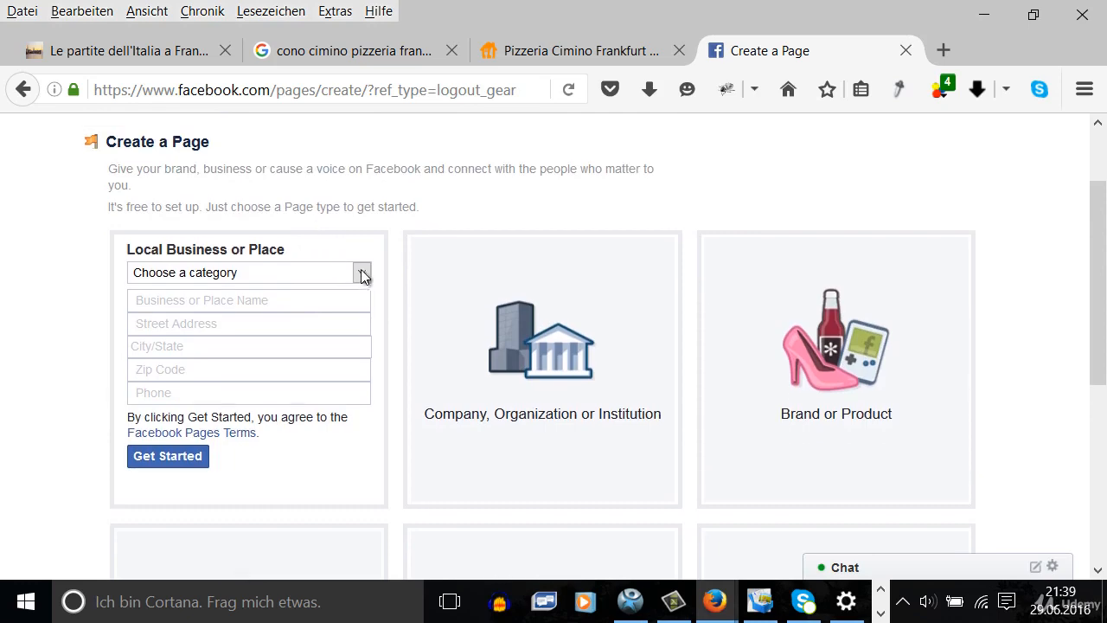
left_click(361, 272)
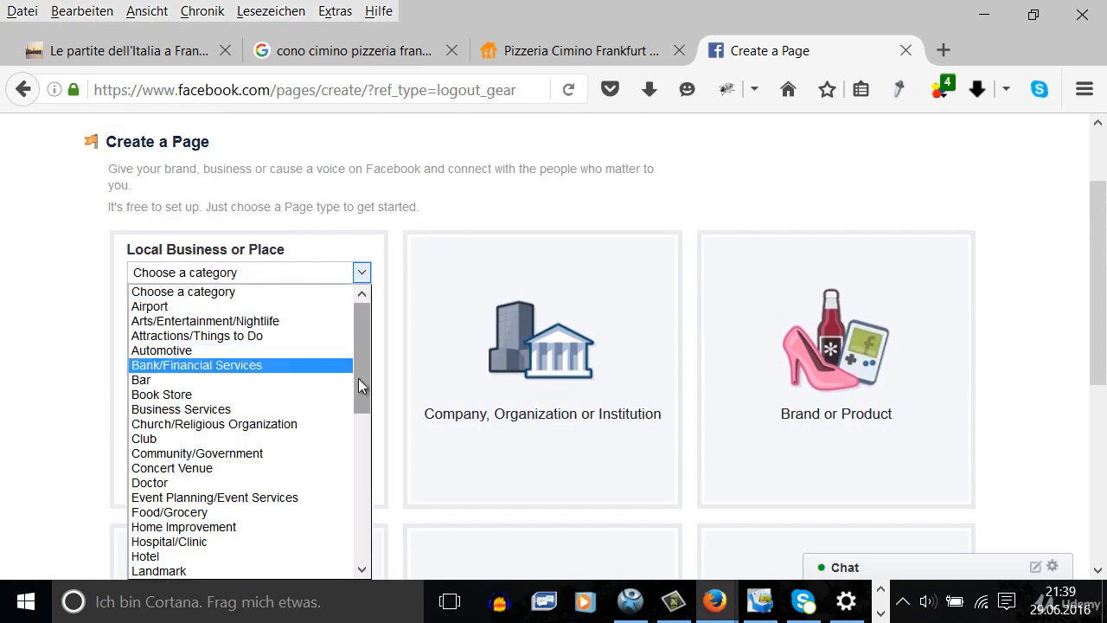
left_click_drag(358, 378, 367, 349)
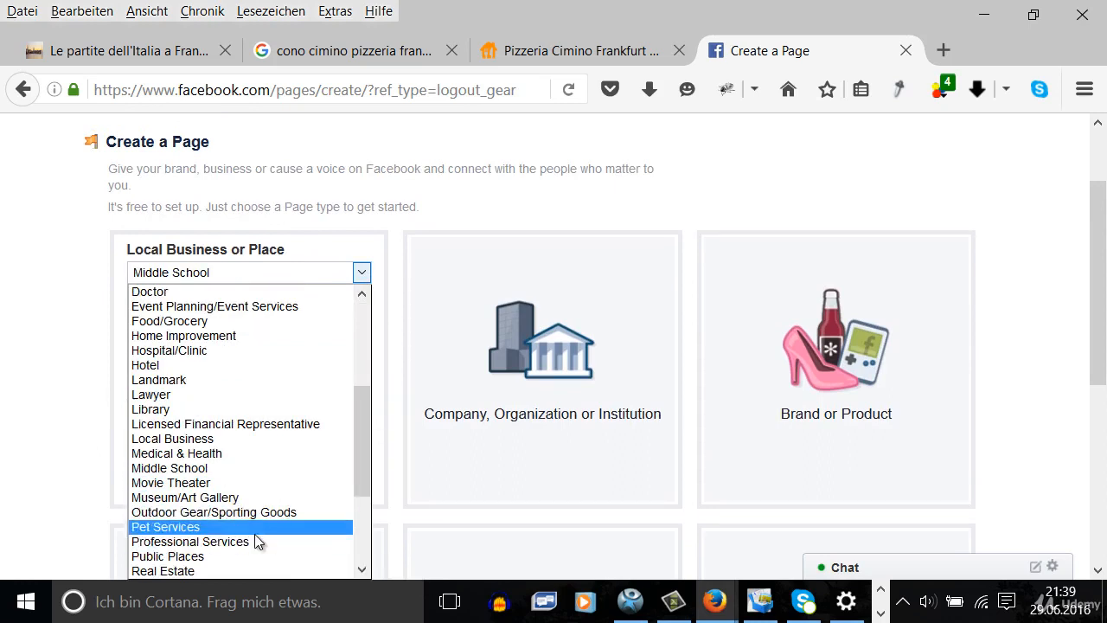
left_click(260, 538)
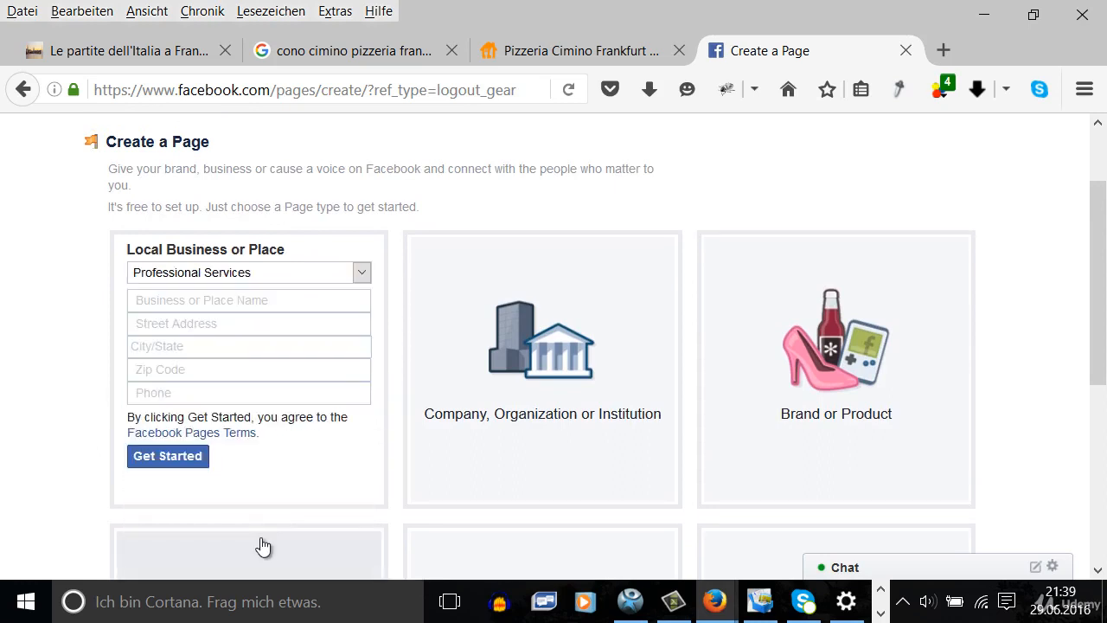
left_click(237, 302)
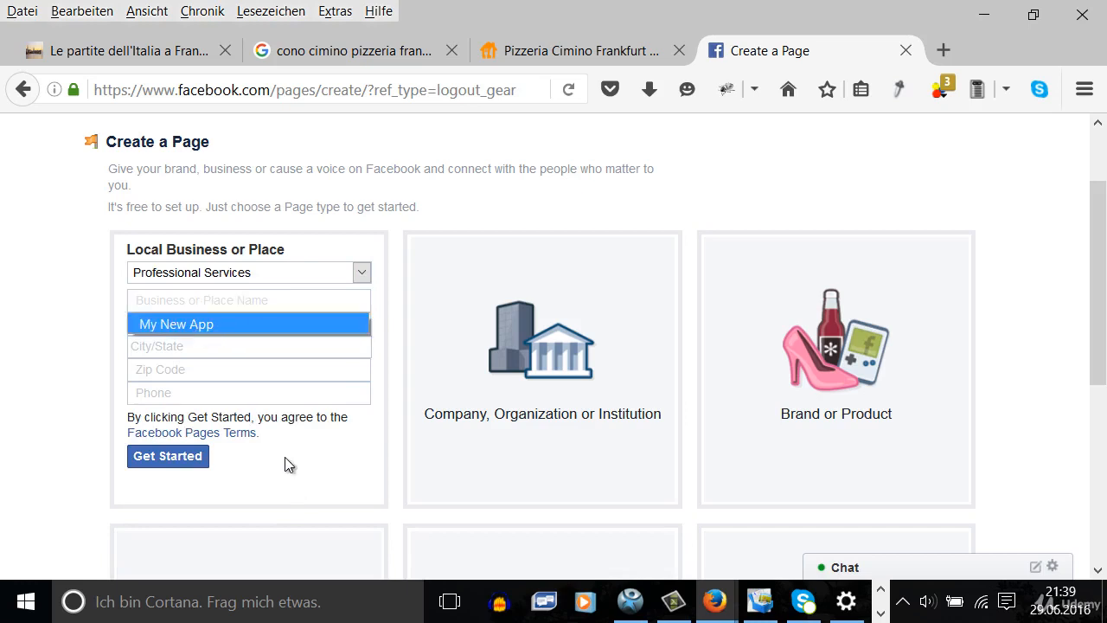
left_click(265, 369)
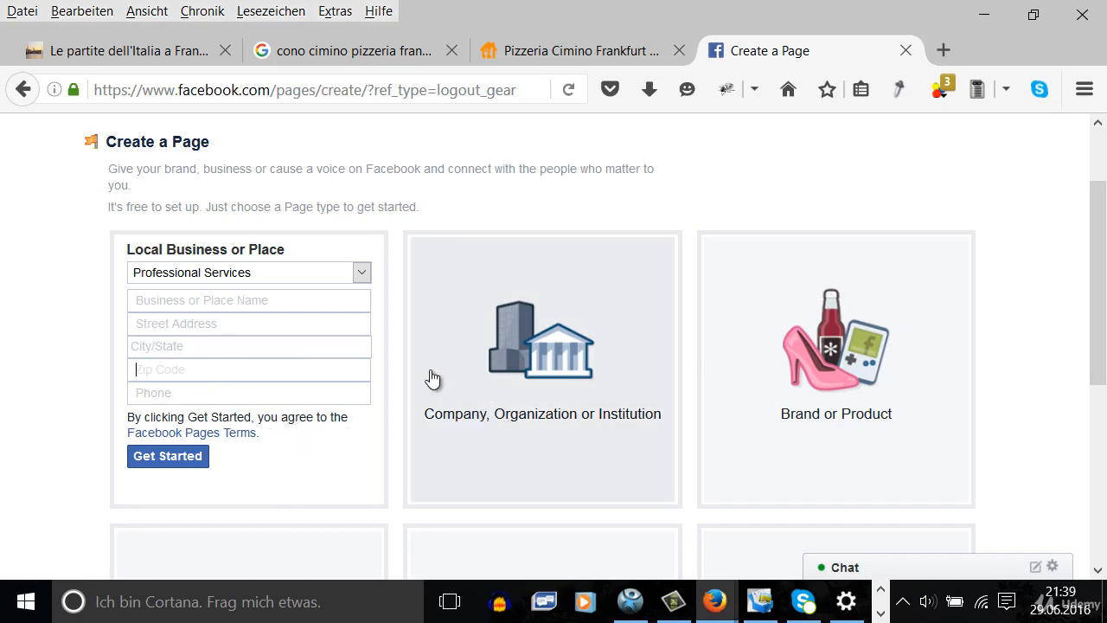
Step: Switch to the Company, Organization or Institution page type and set its category to Internet/Software
left_click(476, 367)
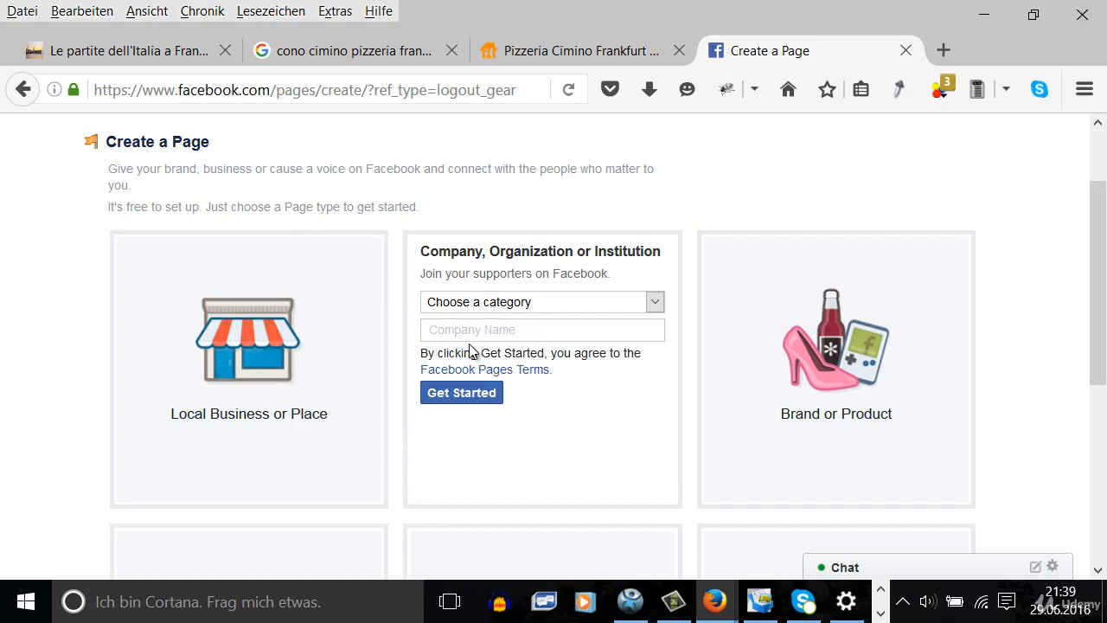
left_click(655, 302)
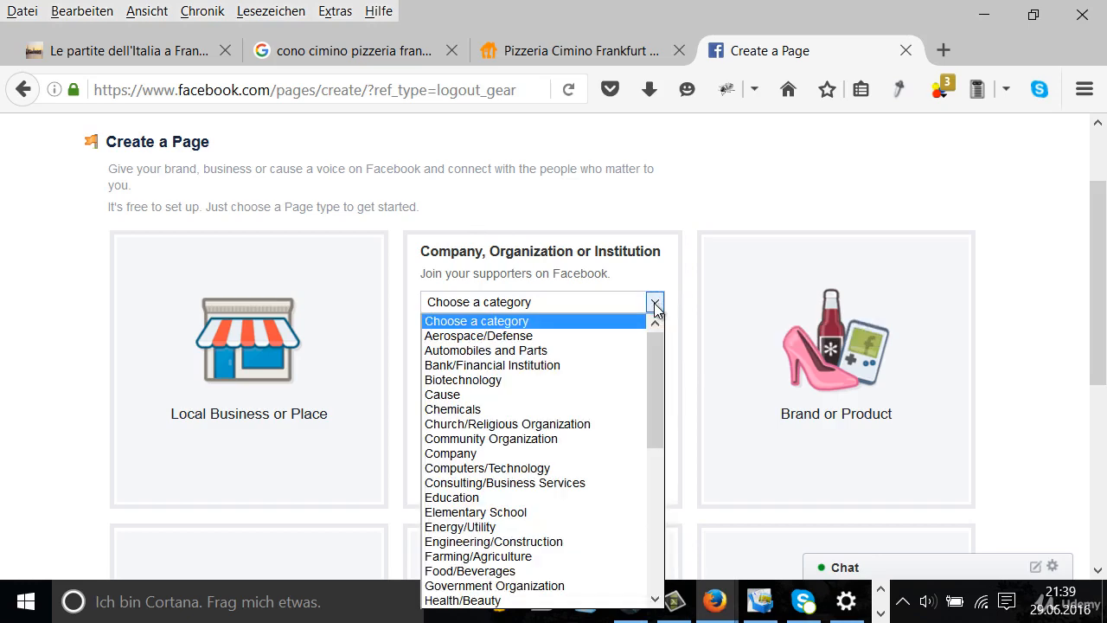
left_click_drag(661, 386, 644, 485)
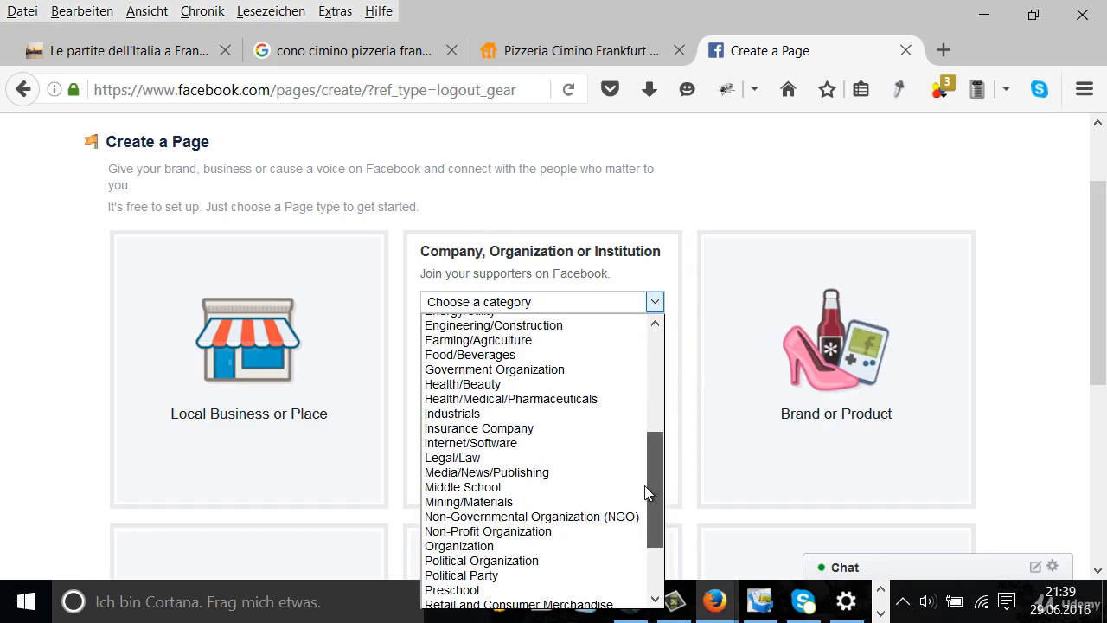
left_click(489, 446)
left_click(501, 335)
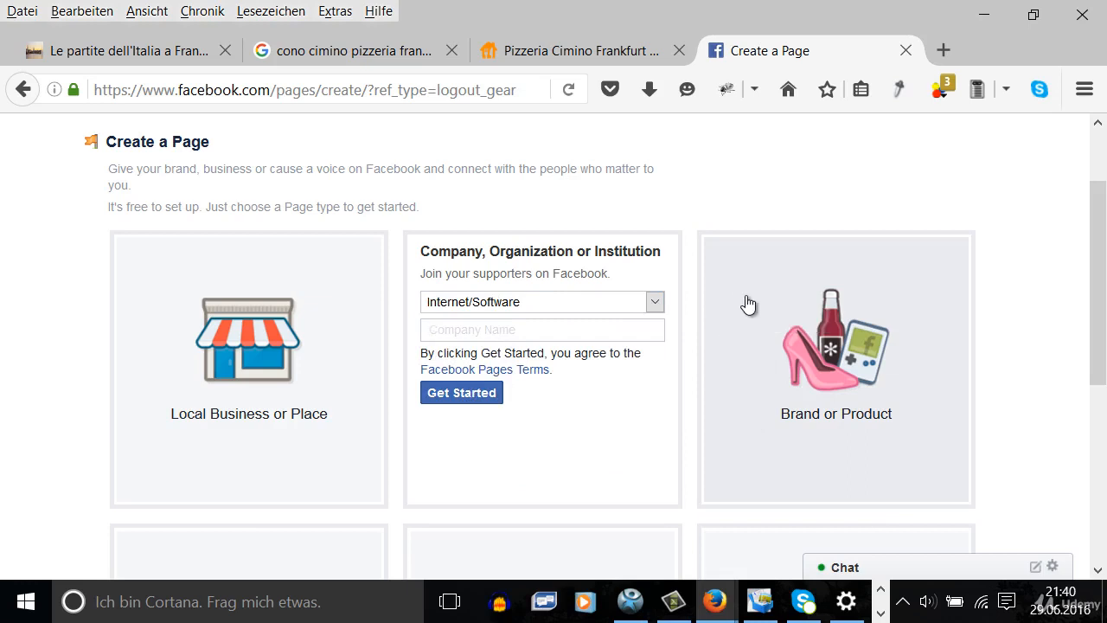
Step: Switch to the Brand or Product page type and set its category to Electronics
left_click(848, 395)
left_click(826, 289)
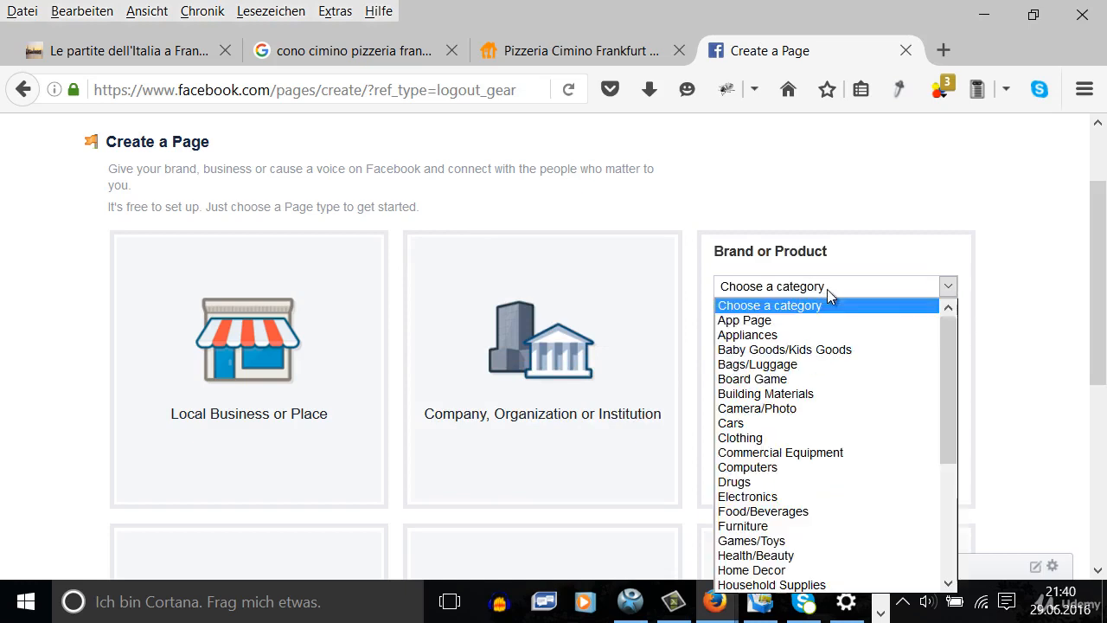
left_click(786, 500)
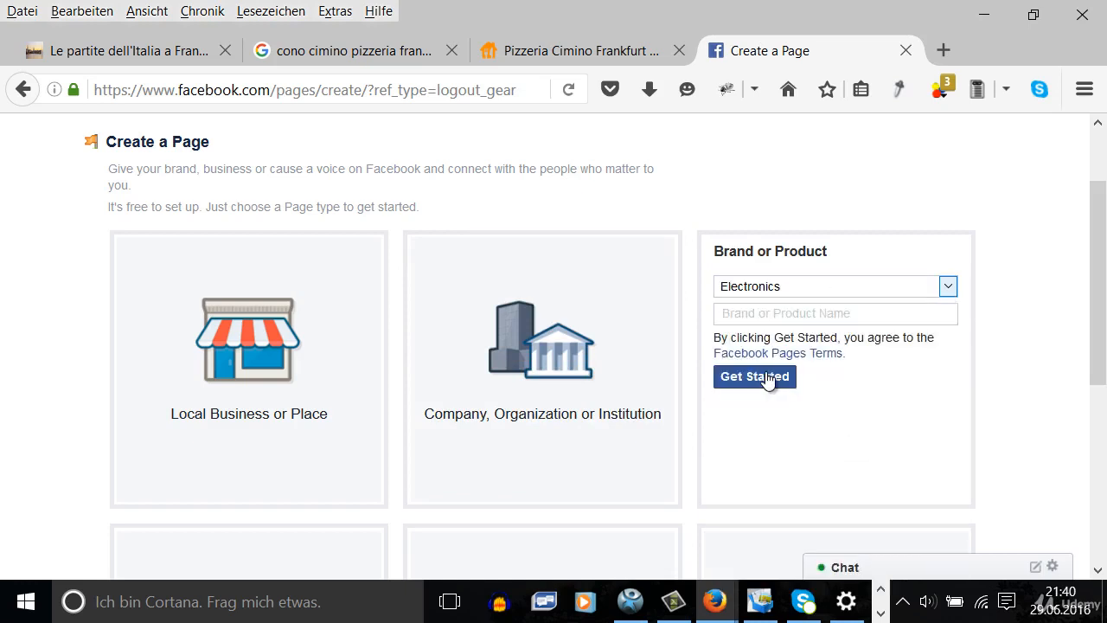
left_click(775, 315)
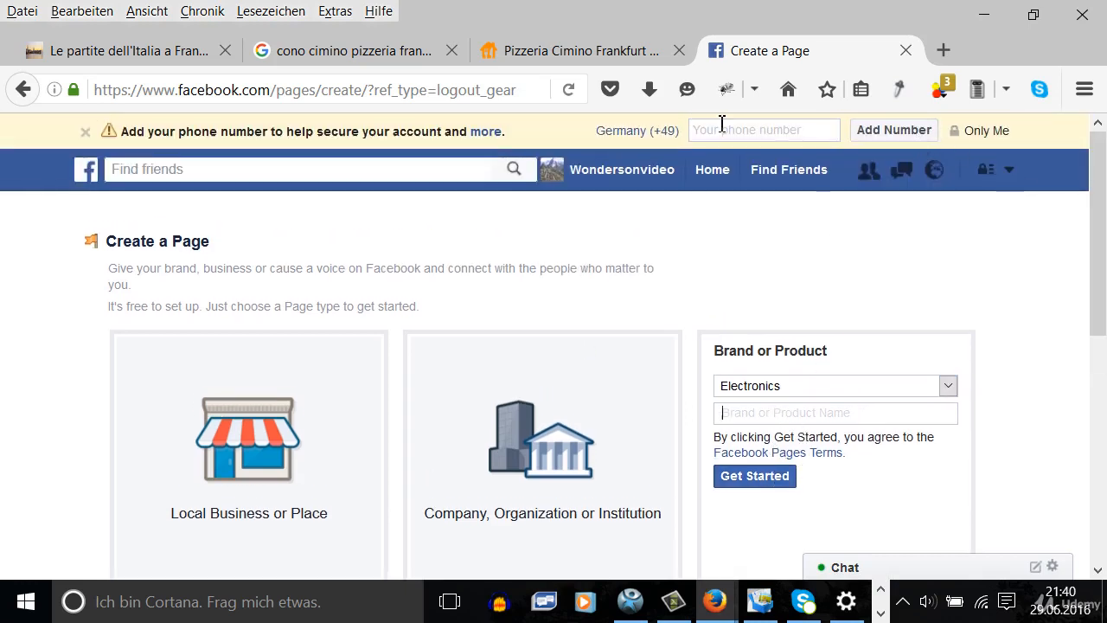
Step: Open the setup of the existing My New App page, and return to the page creation form
left_click(1008, 170)
left_click(920, 233)
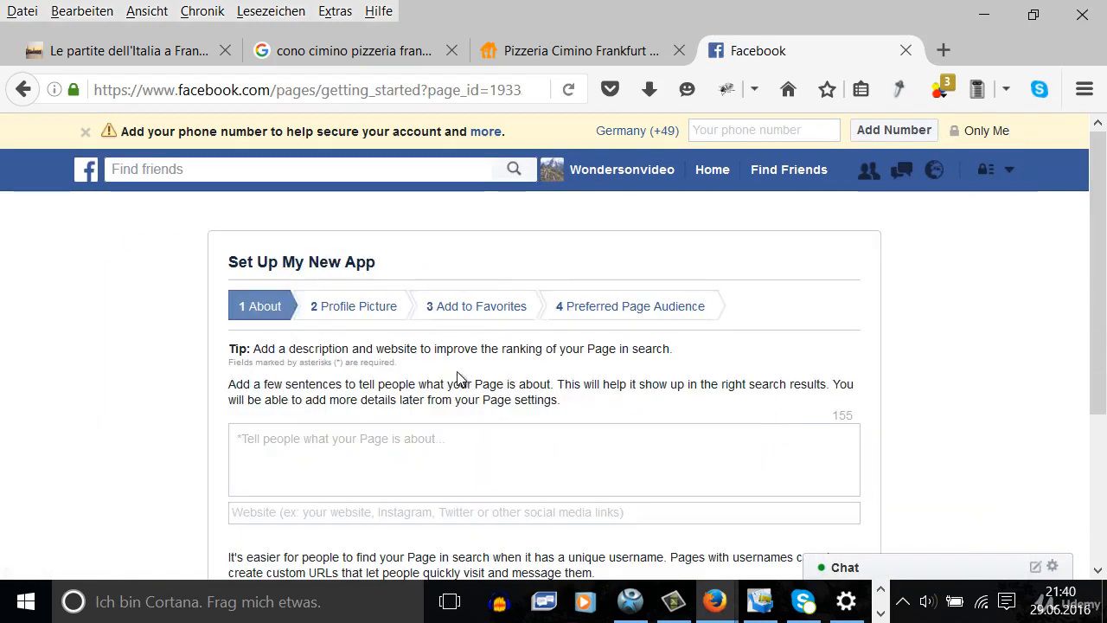
left_click(21, 90)
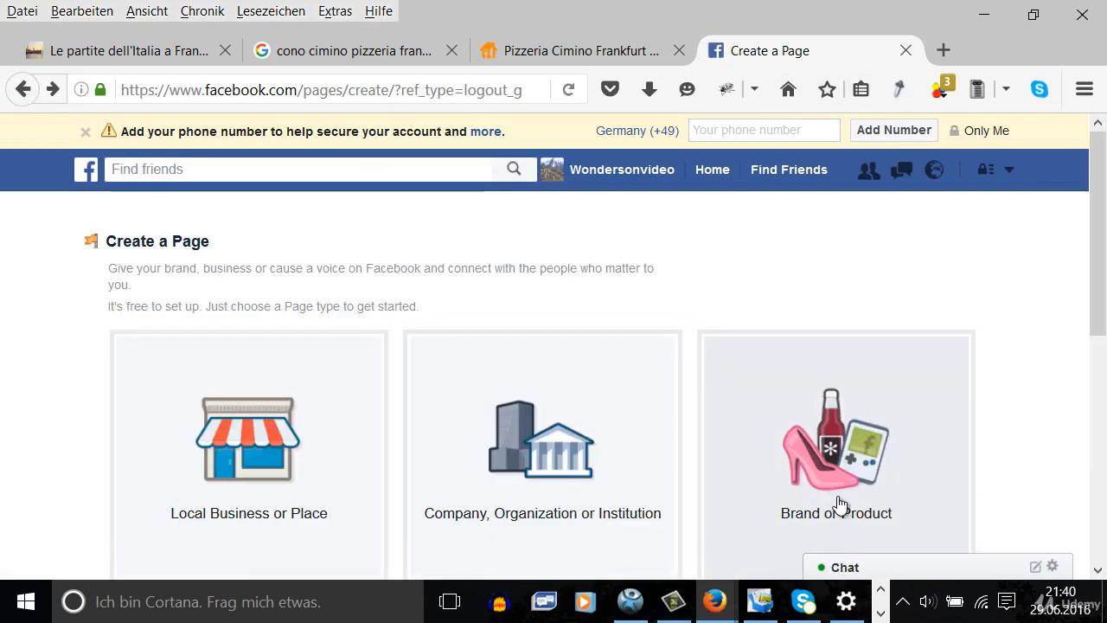
Step: Create a Brand or Product page in the Electronics category with the name "My new brand"
left_click(839, 503)
left_click(778, 391)
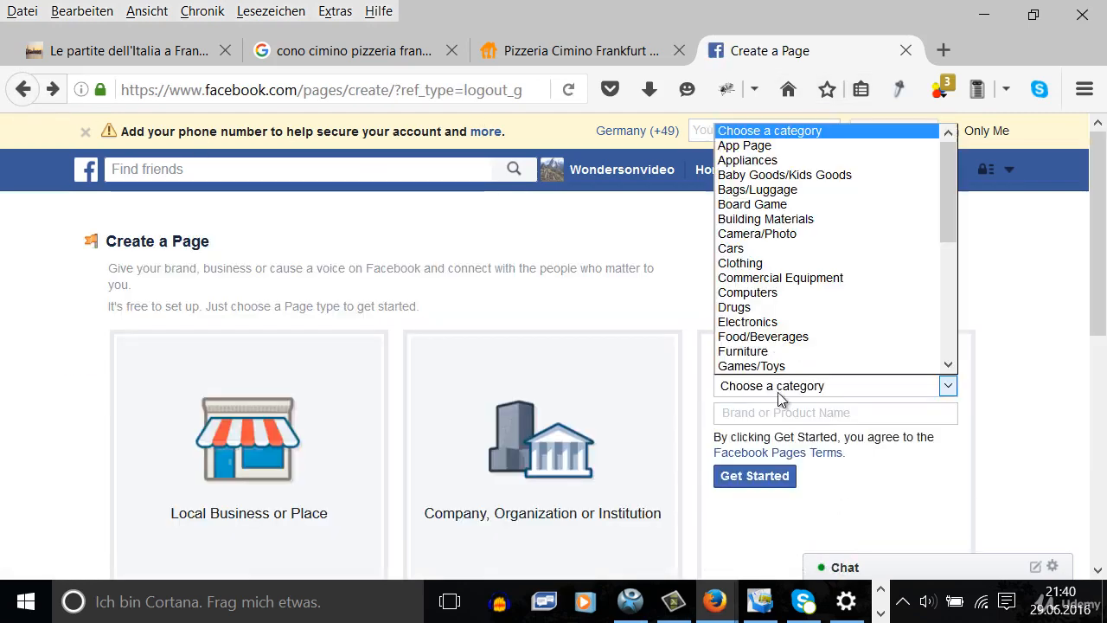
left_click(771, 325)
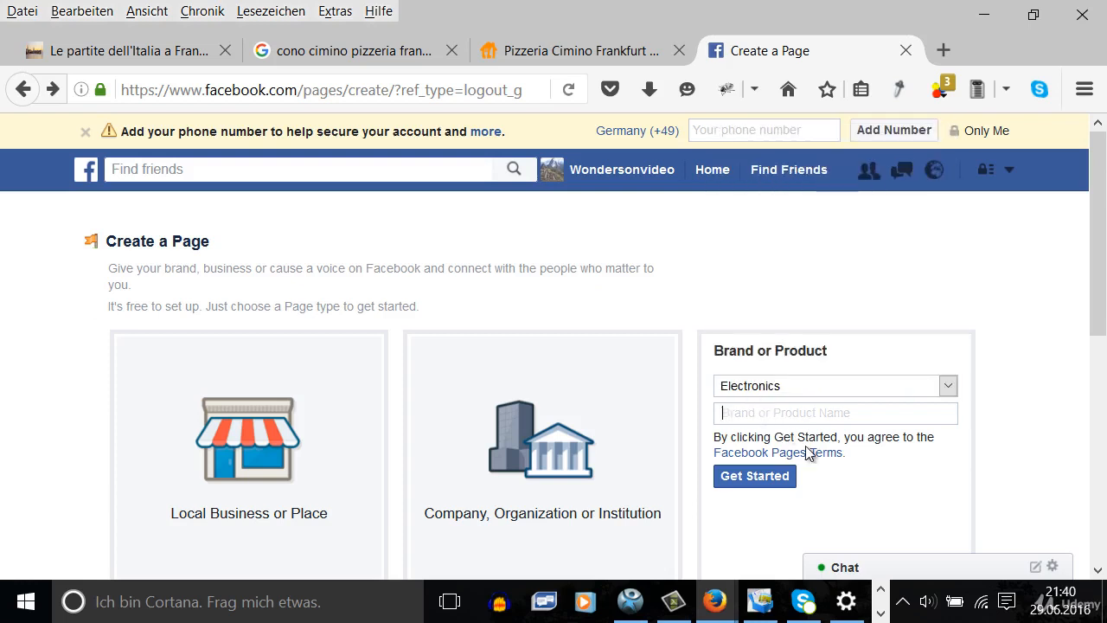
type("my")
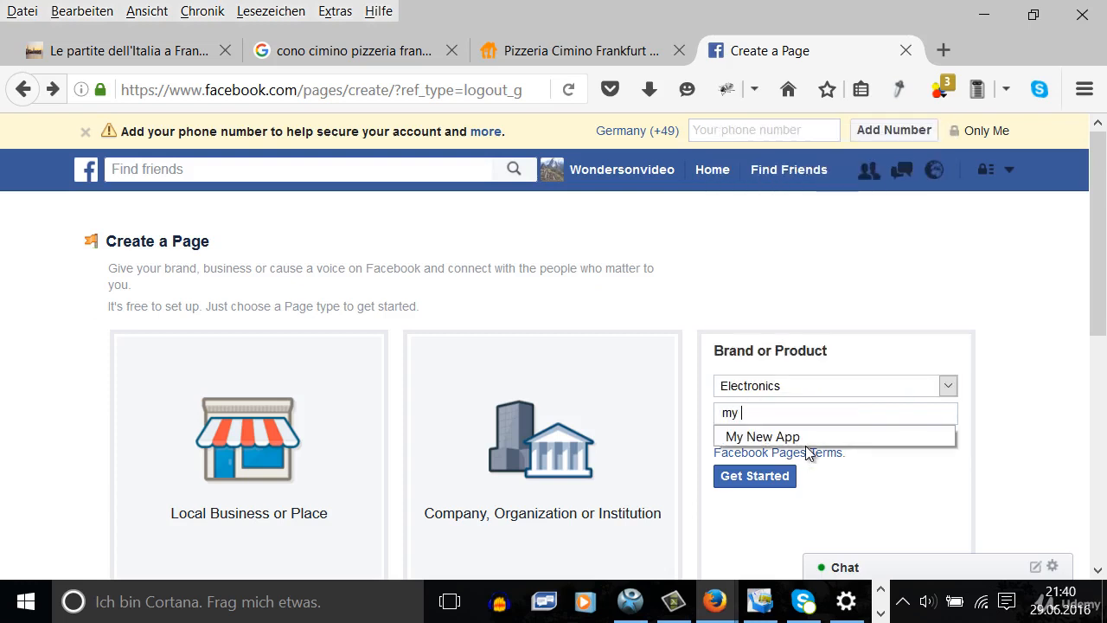
type(" new brand")
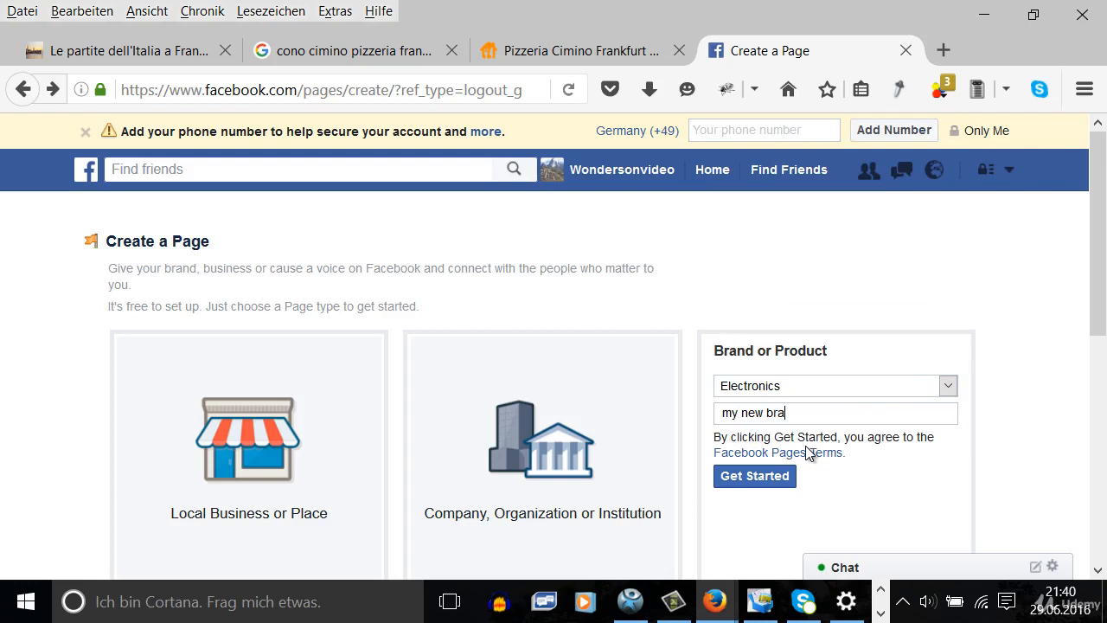
left_click(734, 478)
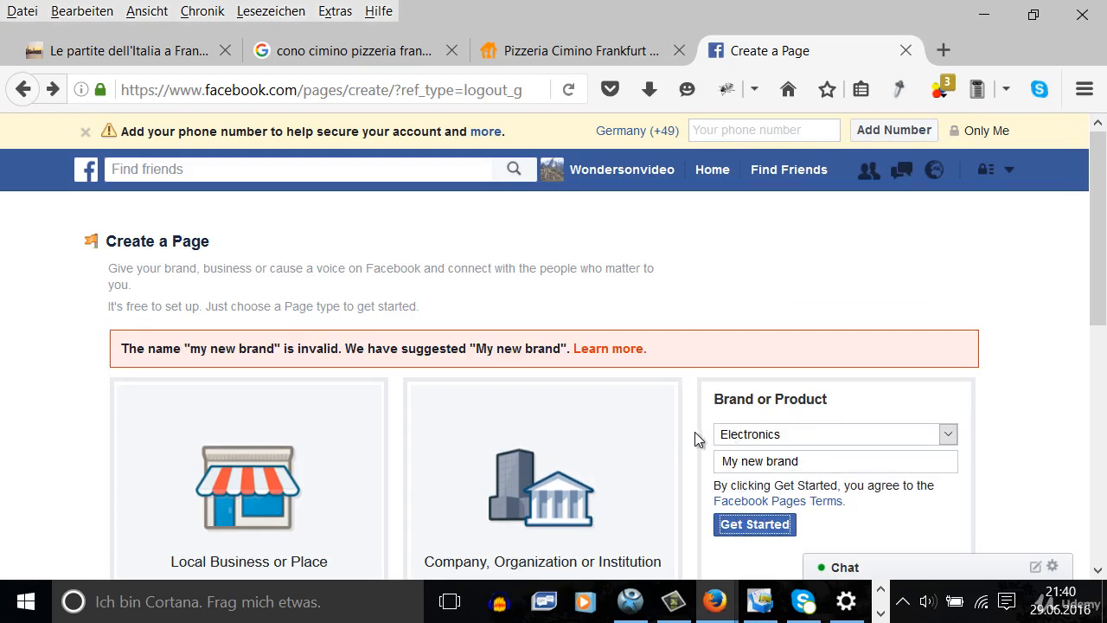
scroll(694, 432, "down", 2)
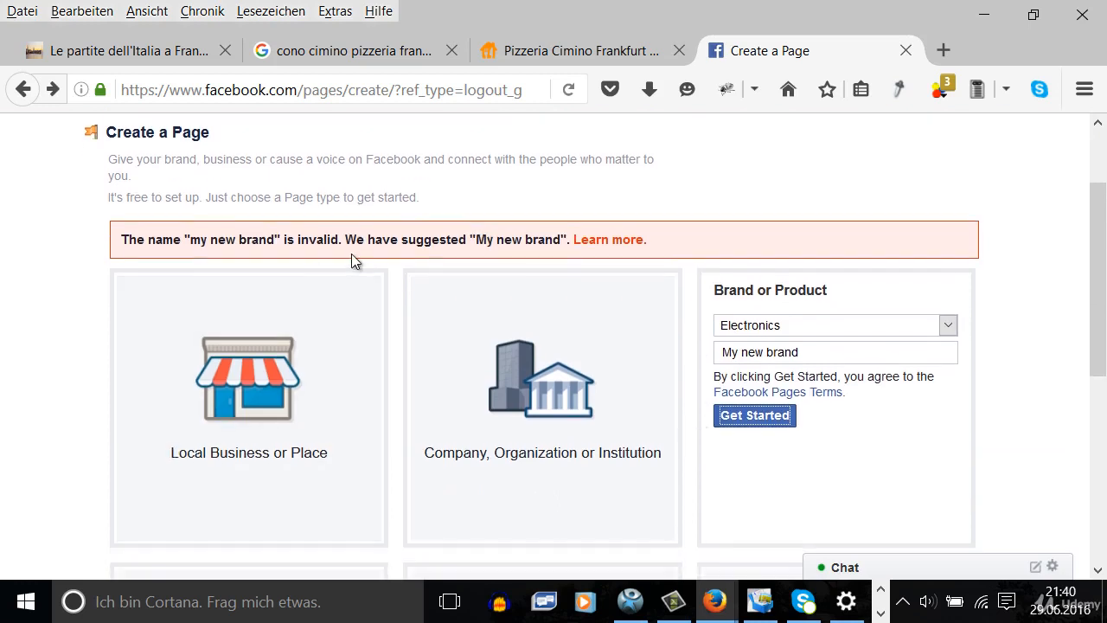
left_click(754, 415)
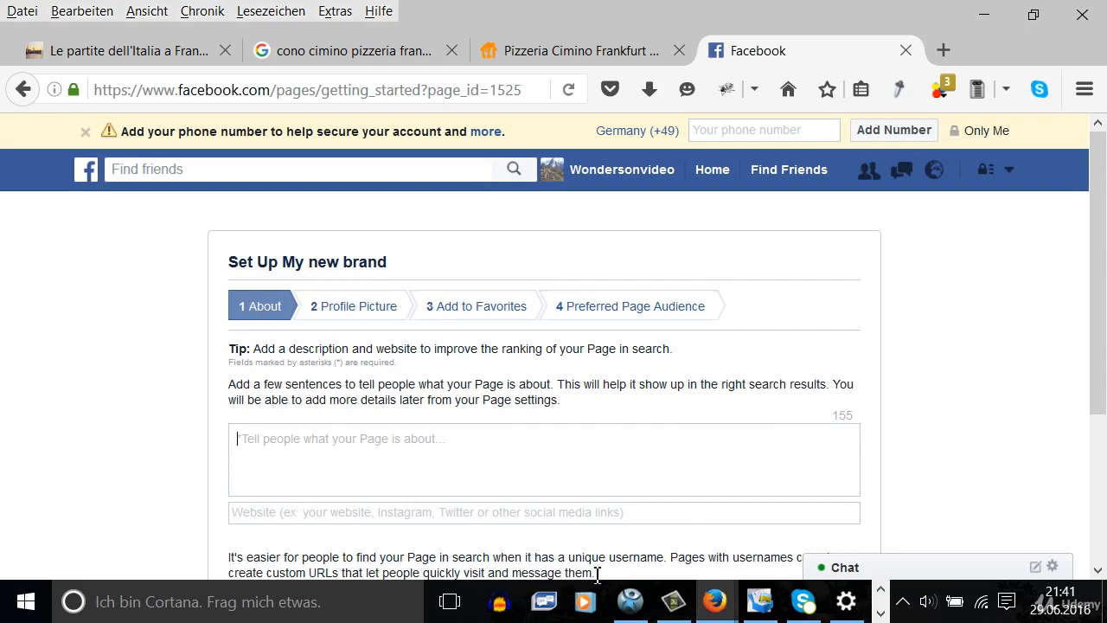
type("This is my page for my brand")
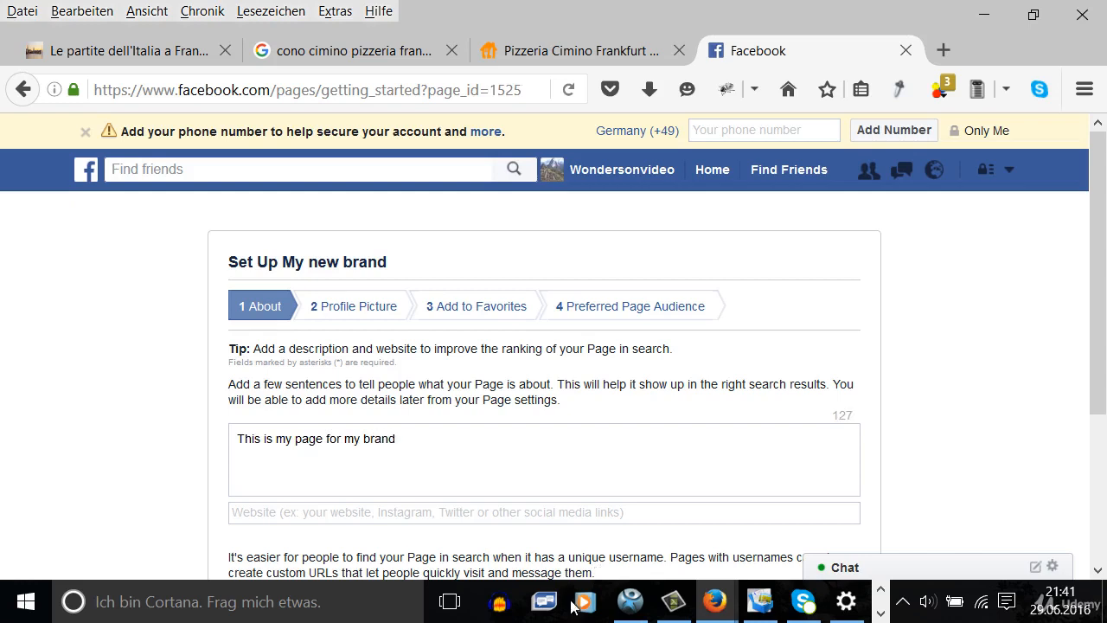
left_click(288, 521)
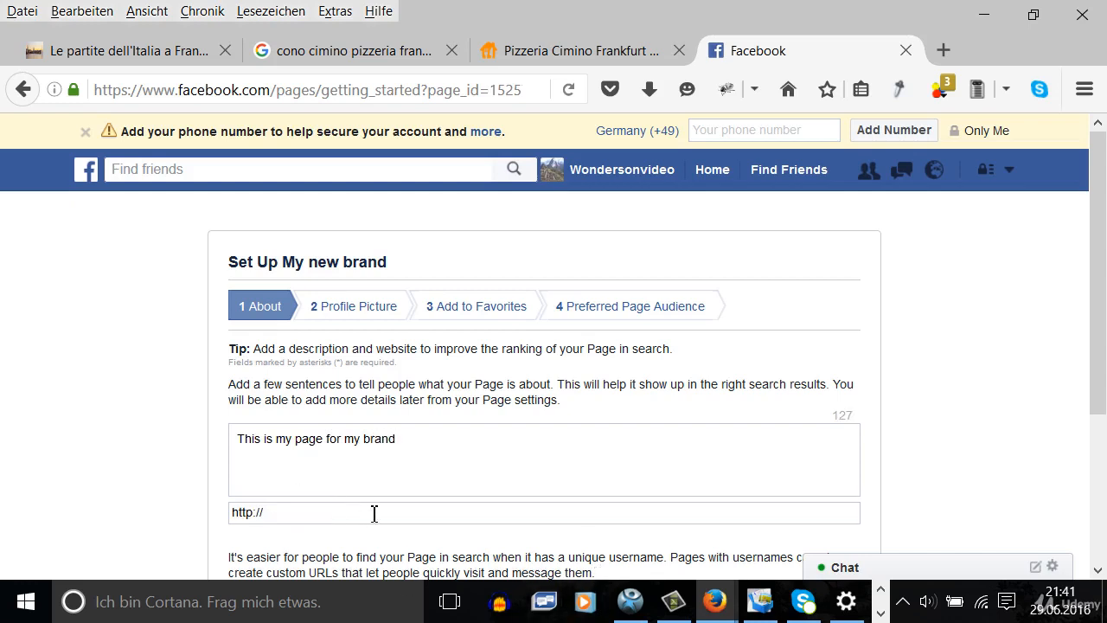
type("ww")
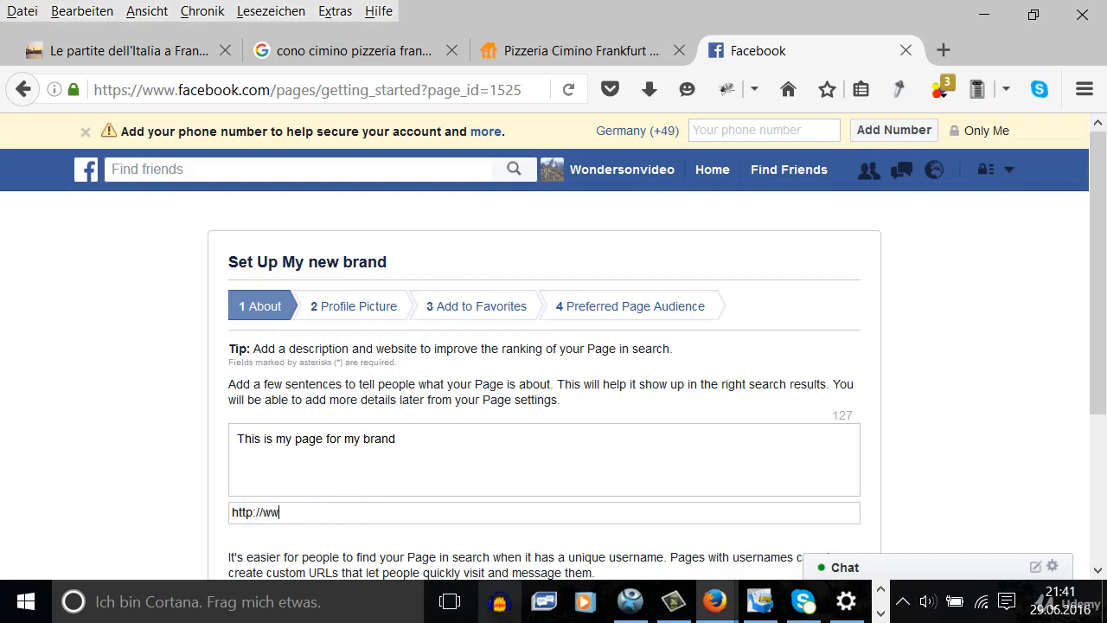
type("w")
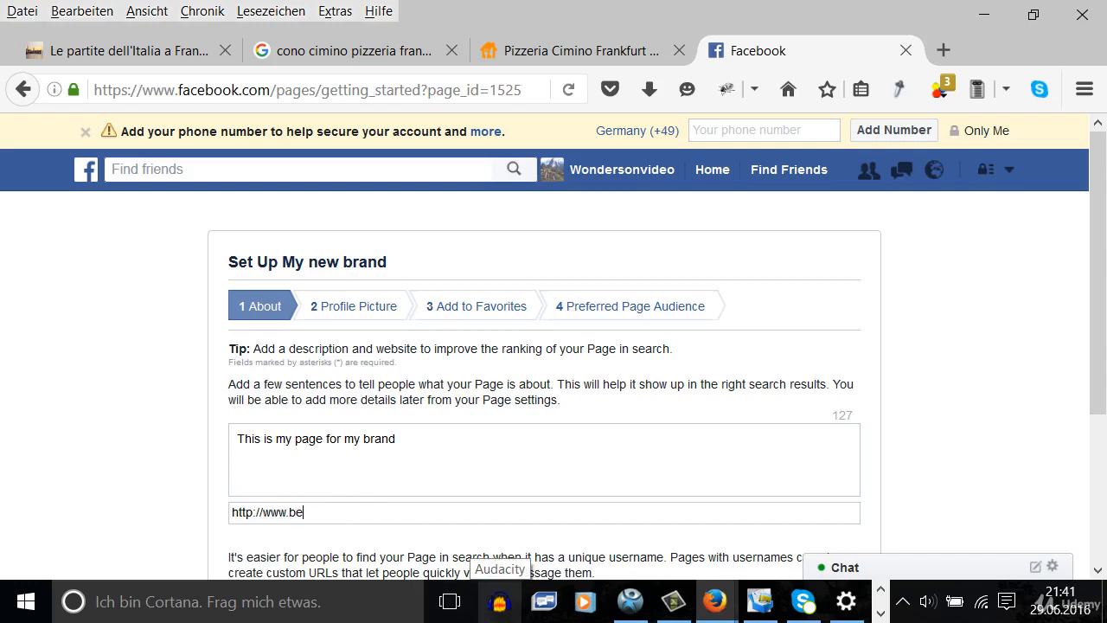
type(".the")
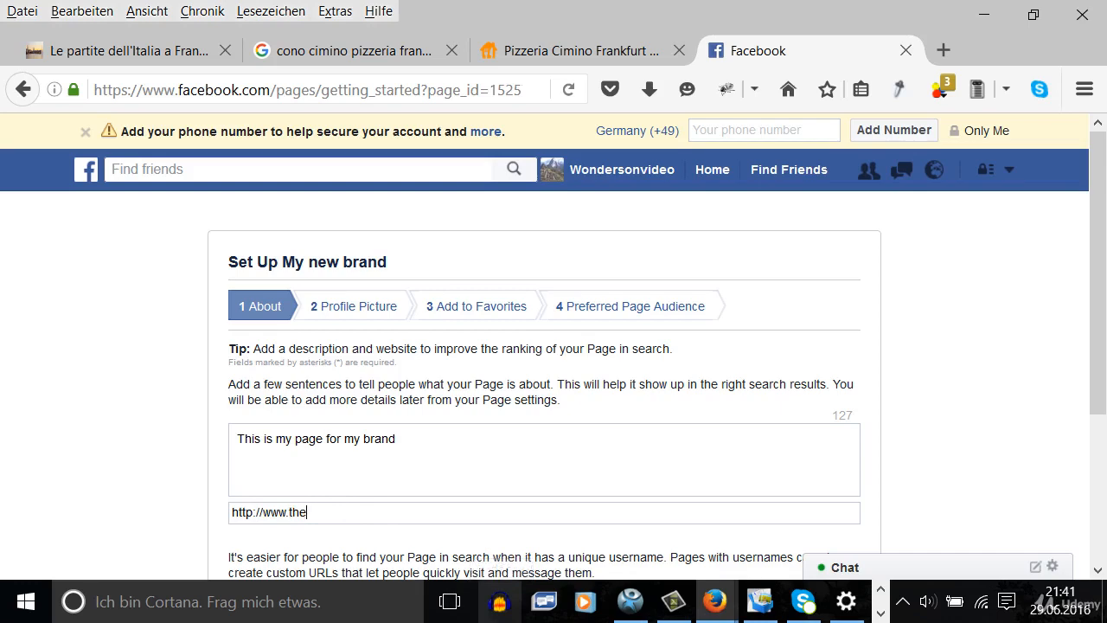
type("videotutorials.com")
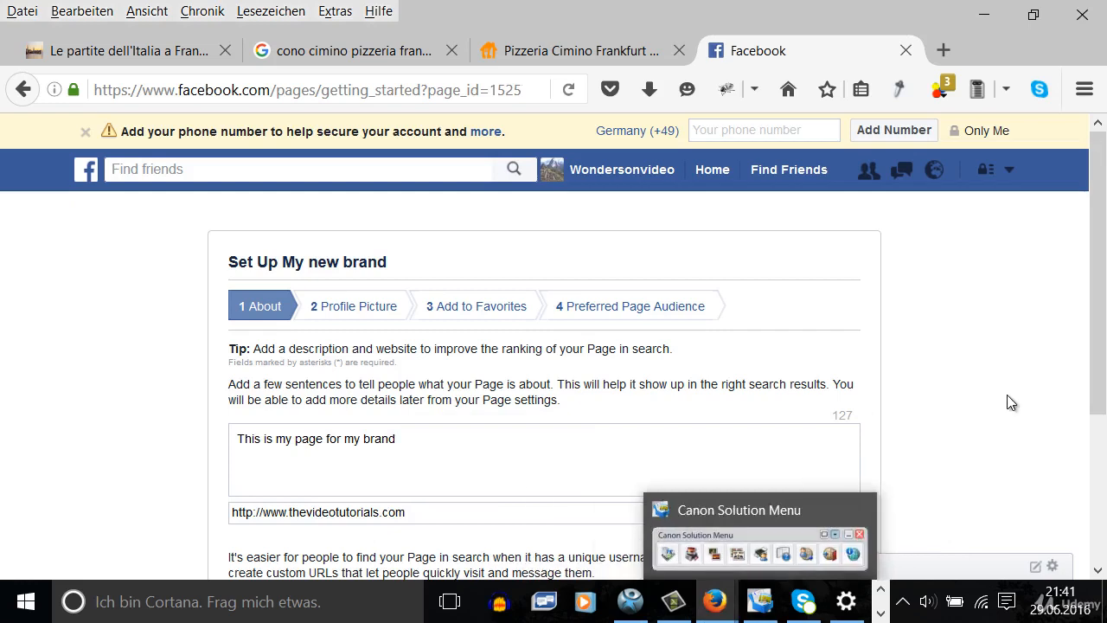
Step: Enter "thevids" as the page's custom Facebook address
left_click_drag(1100, 370, 1088, 480)
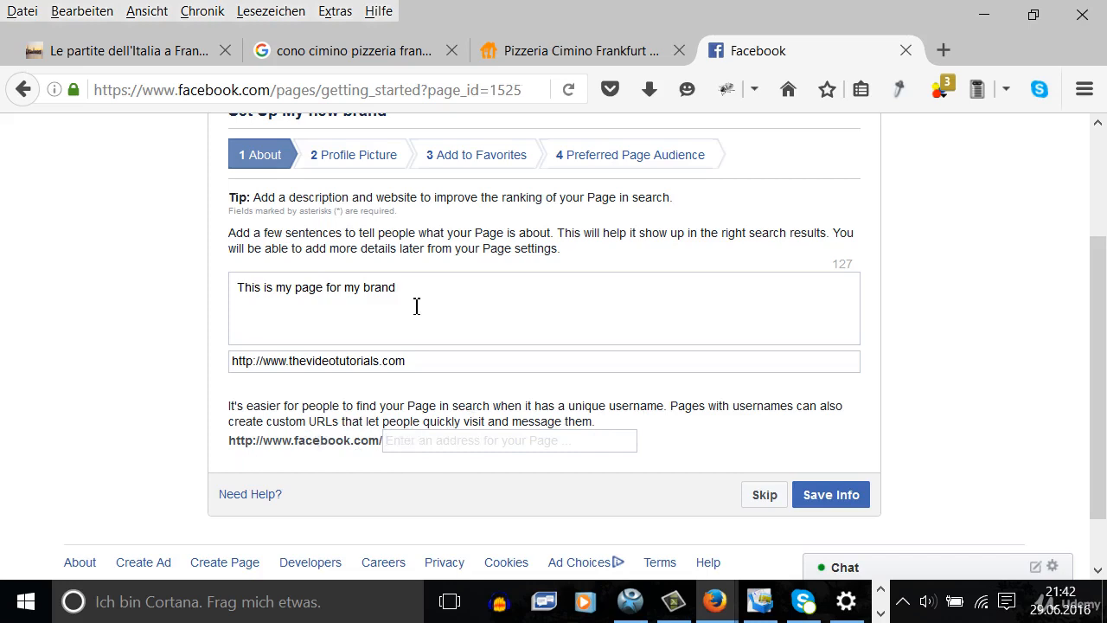
left_click(397, 439)
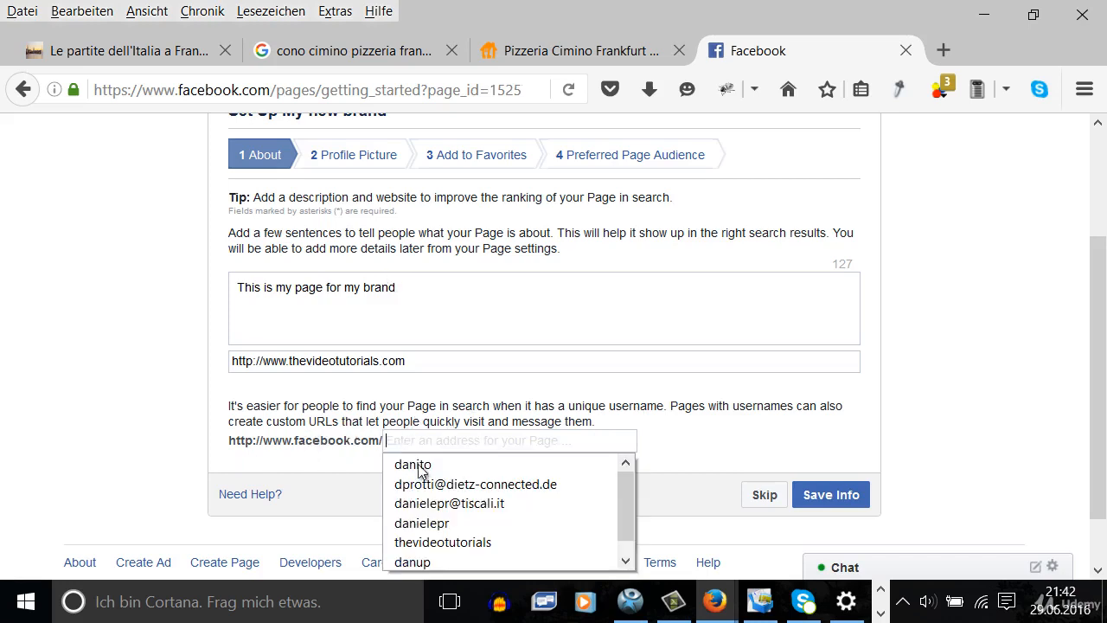
left_click(467, 447)
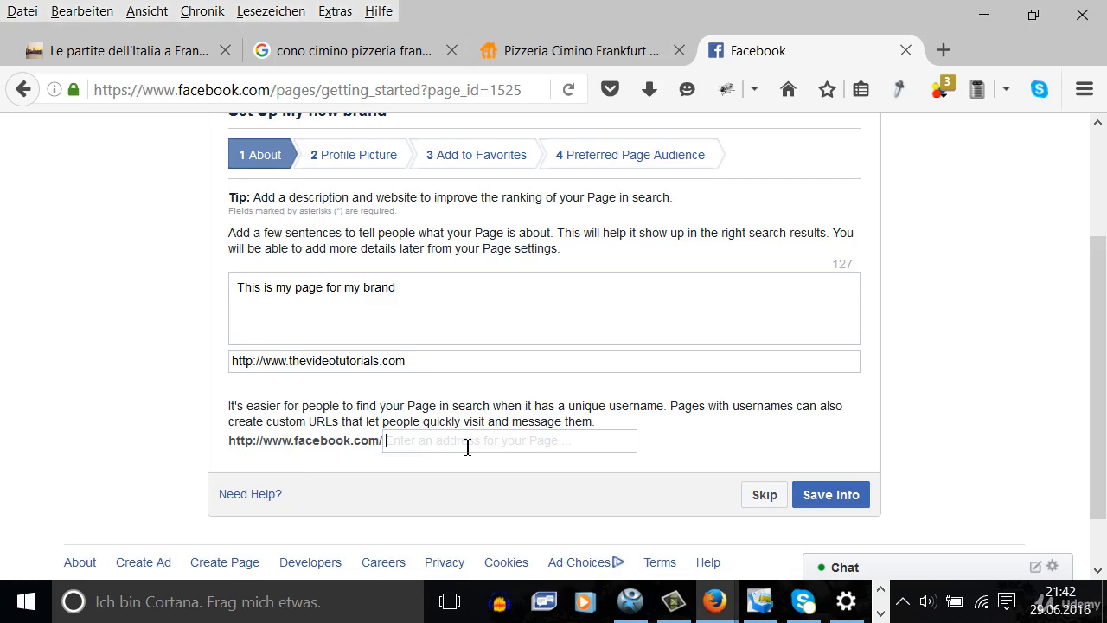
type("th")
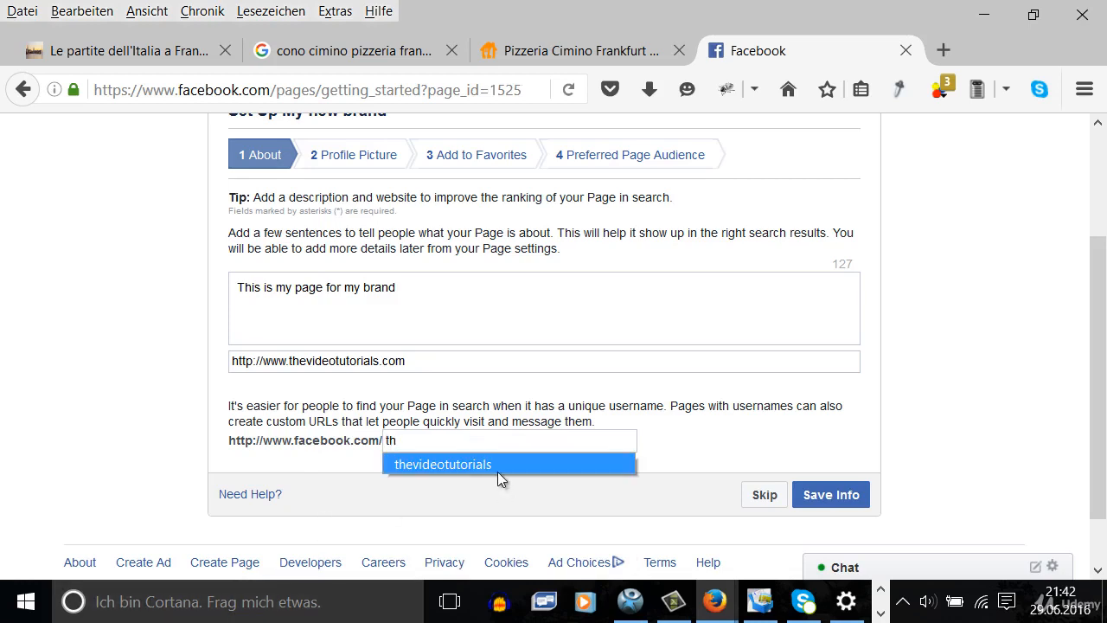
left_click(497, 467)
left_click(421, 441)
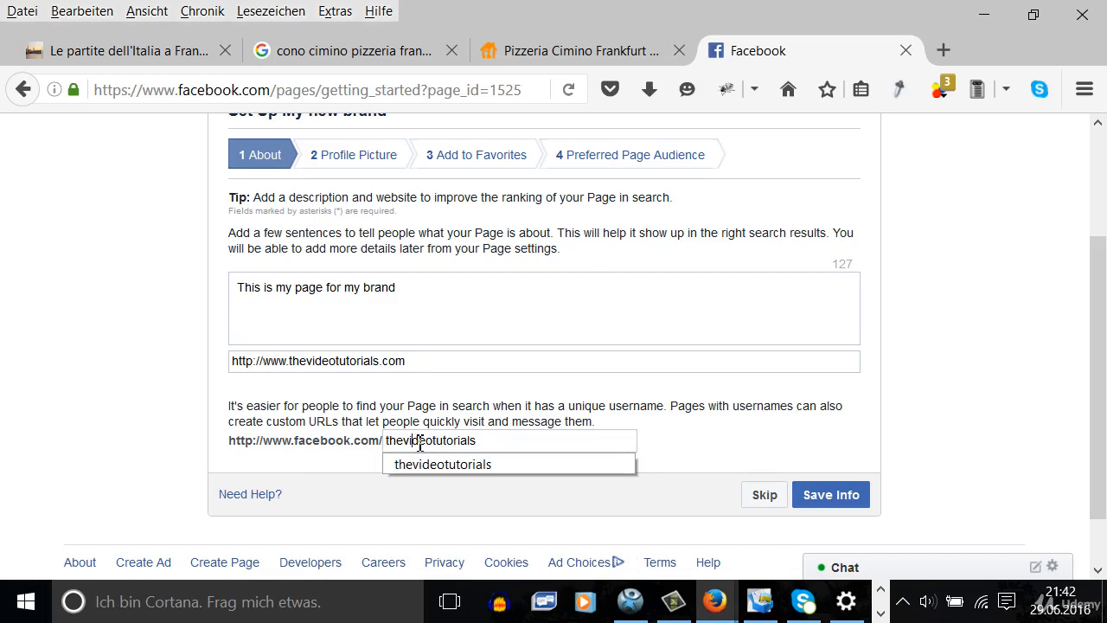
left_click_drag(420, 442, 496, 447)
type("s")
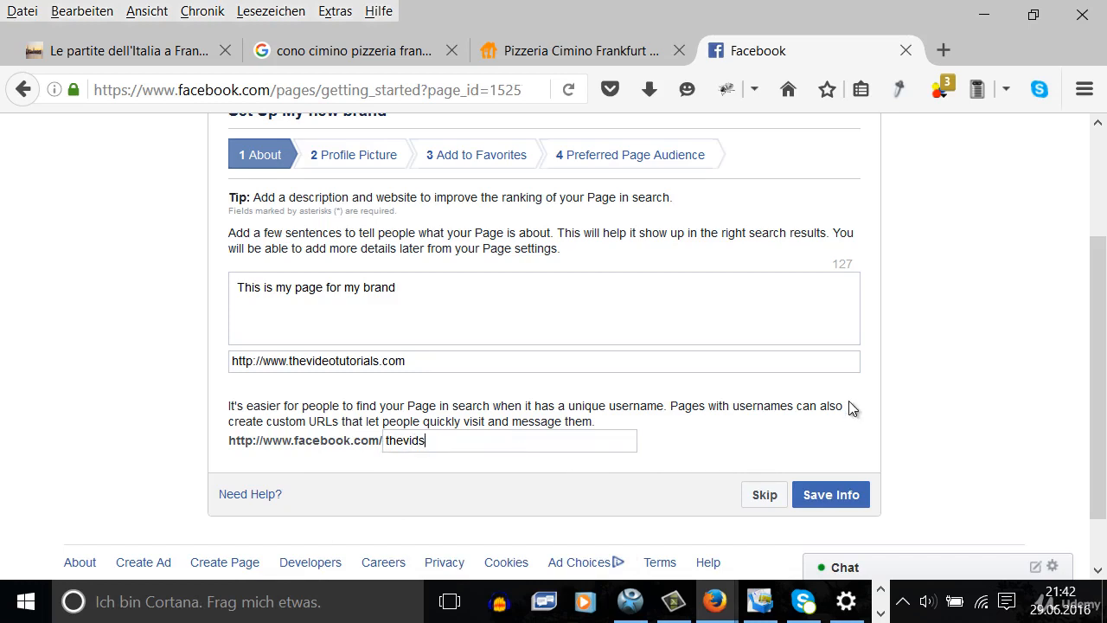
scroll(848, 406, "up", 2)
scroll(821, 393, "down", 2)
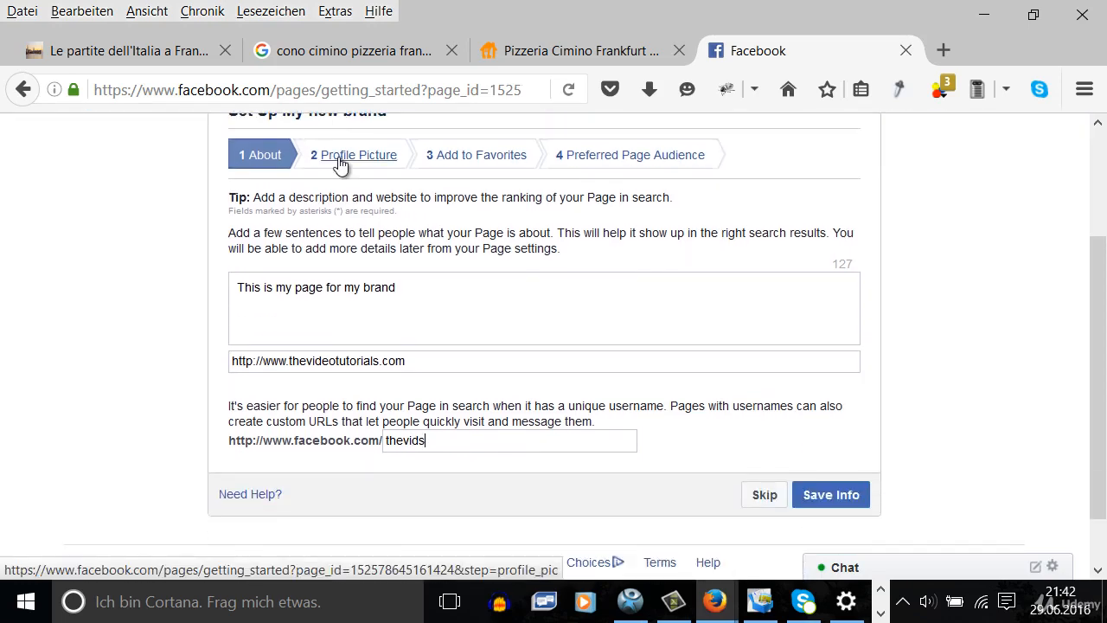
Step: Upload the picture named "website" from the computer's images folder as the page's profile picture
left_click(342, 161)
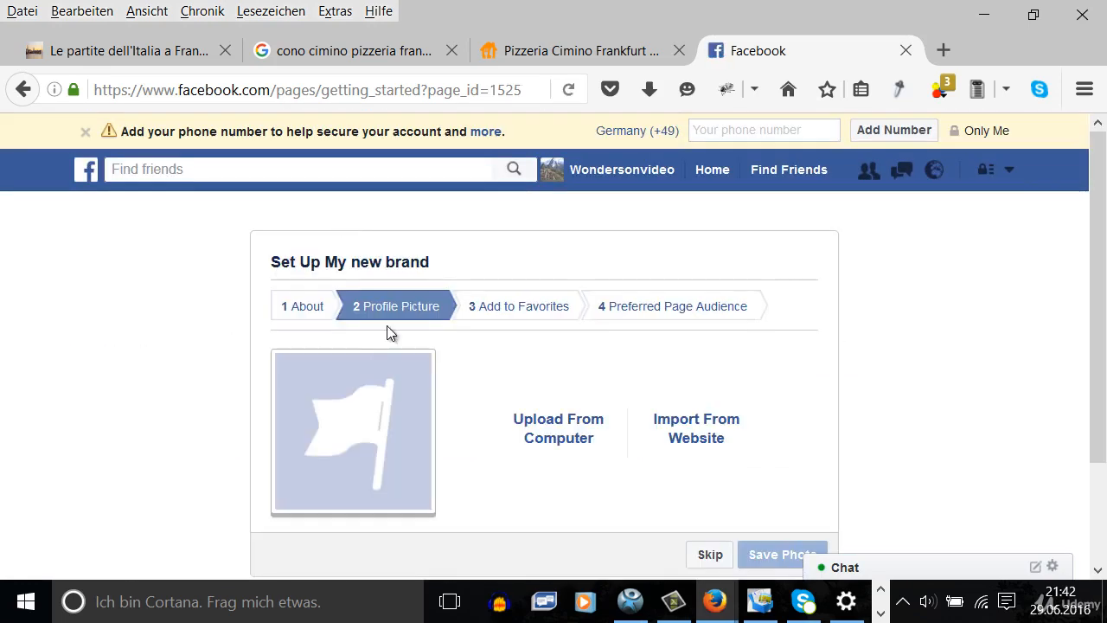
left_click(571, 426)
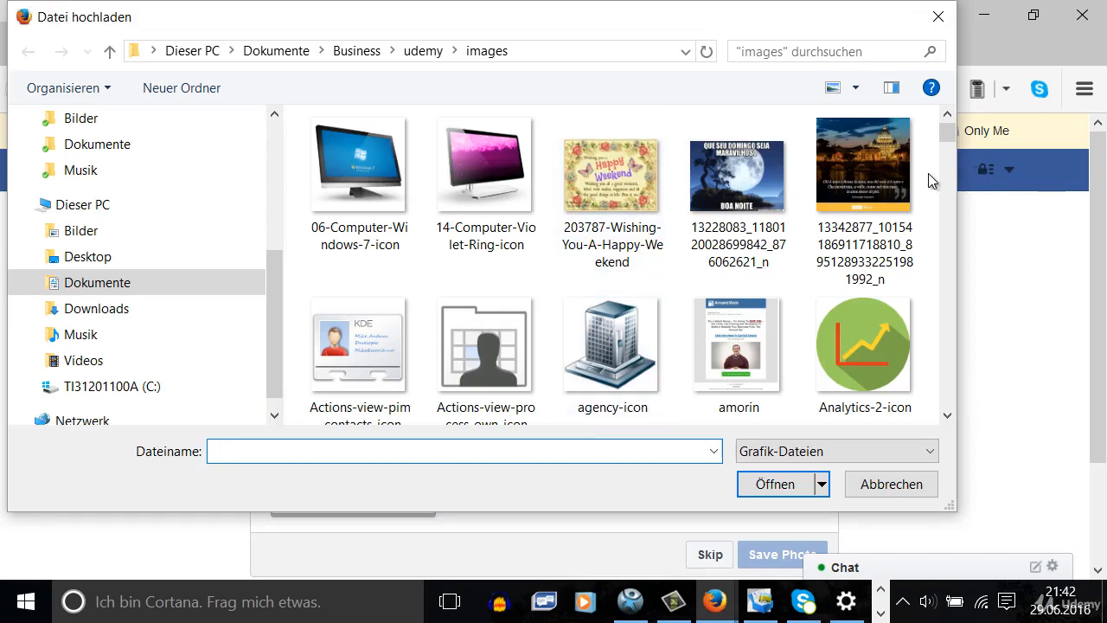
left_click_drag(949, 129, 947, 391)
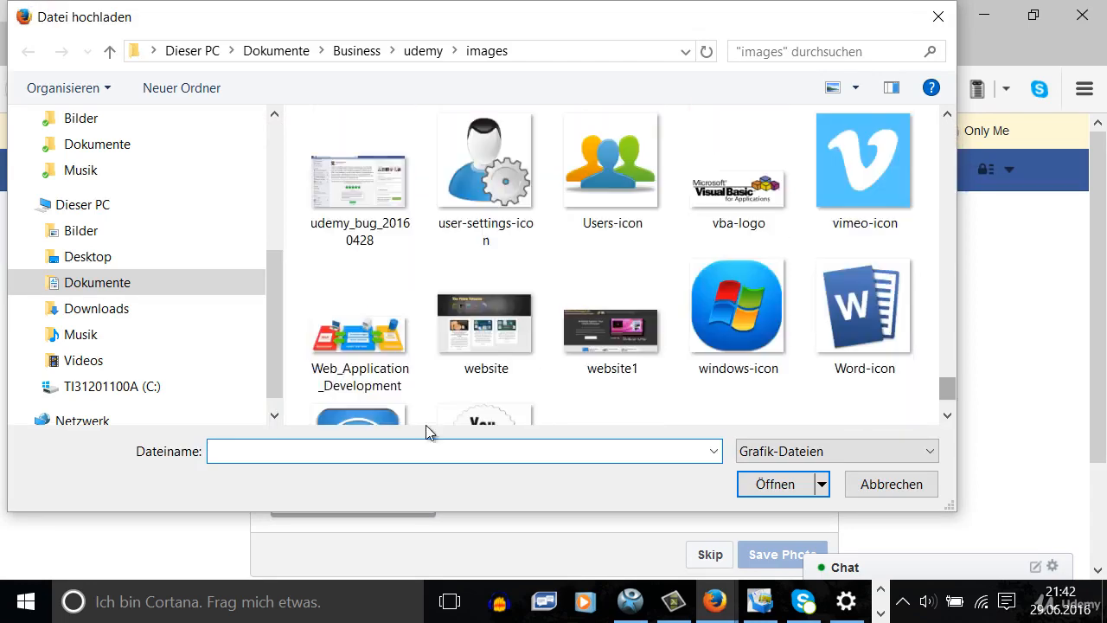
double_click(497, 344)
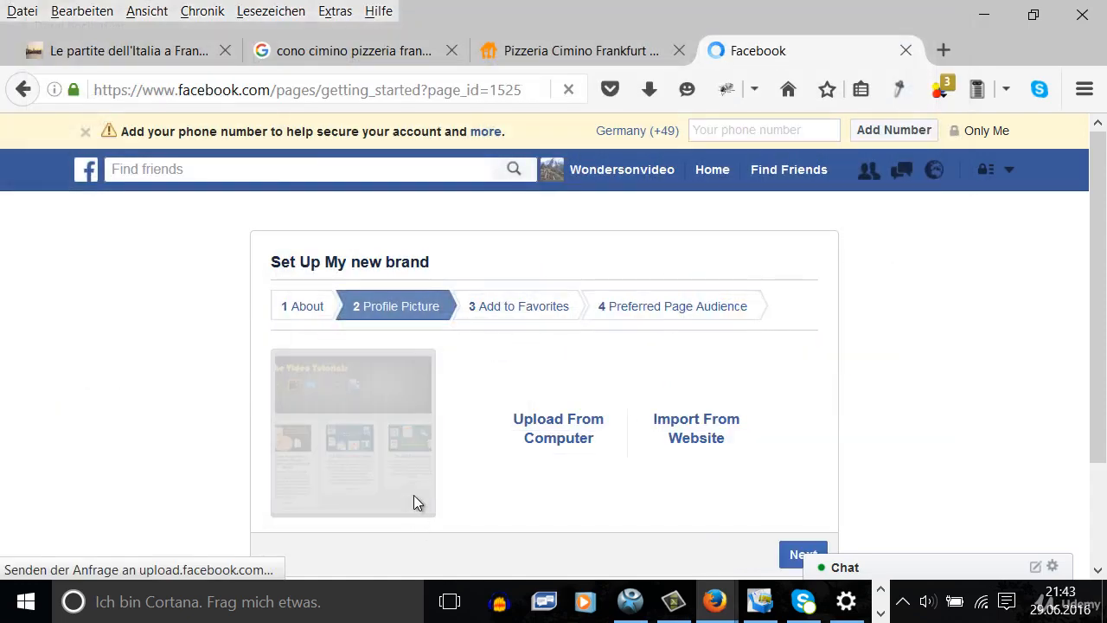
Step: Stay on the profile picture stage while the upload runs, and proceed to the Add to Favorites stage
scroll(701, 430, "down", 3)
left_click(797, 446)
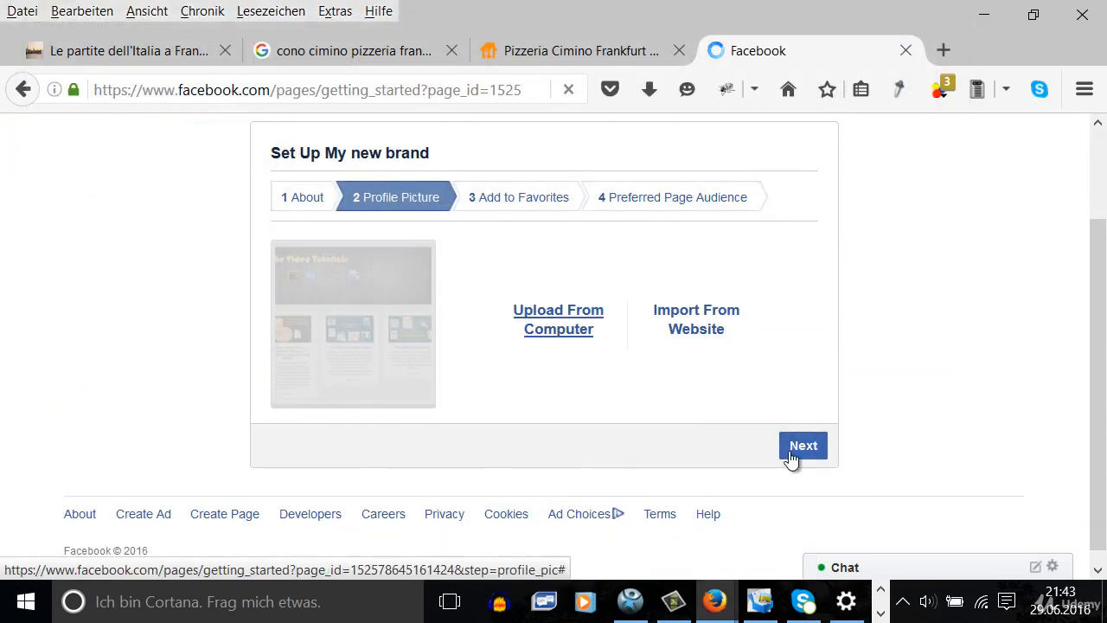
left_click(521, 196)
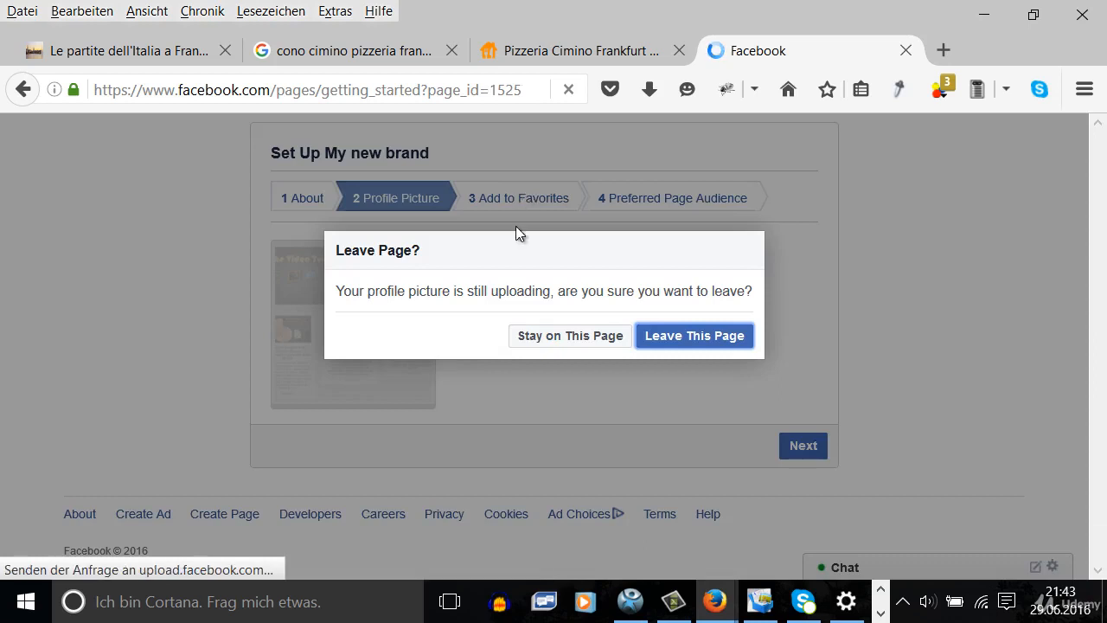
left_click(586, 335)
left_click(797, 448)
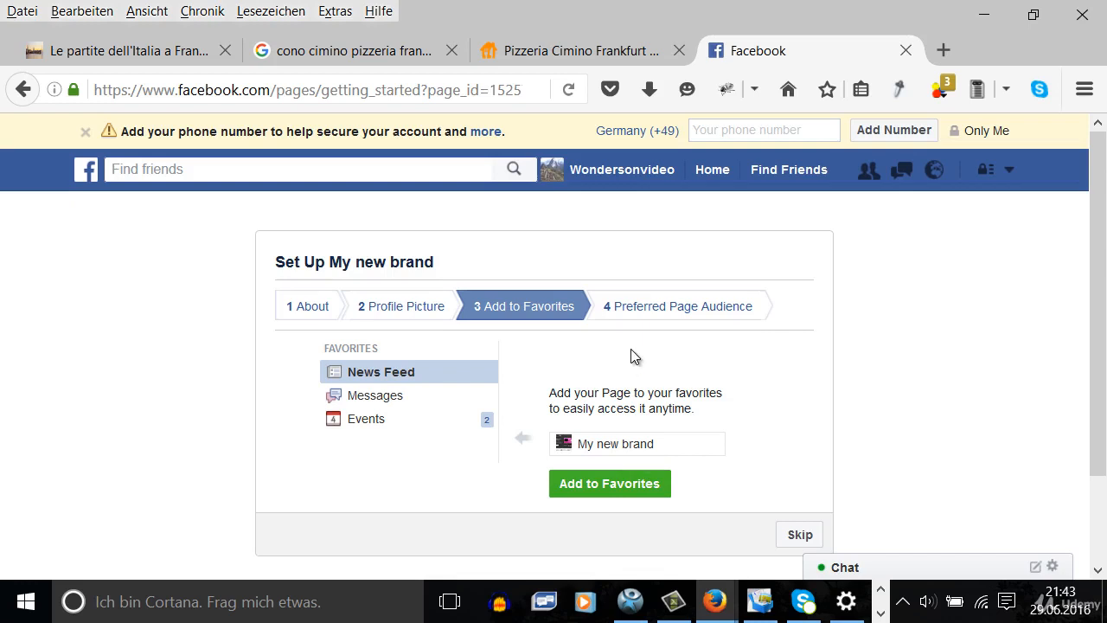
Step: Go to the Preferred Page Audience stage without adding a favorite, and review the location audience options, keeping "Everyone in this location"
left_click(696, 317)
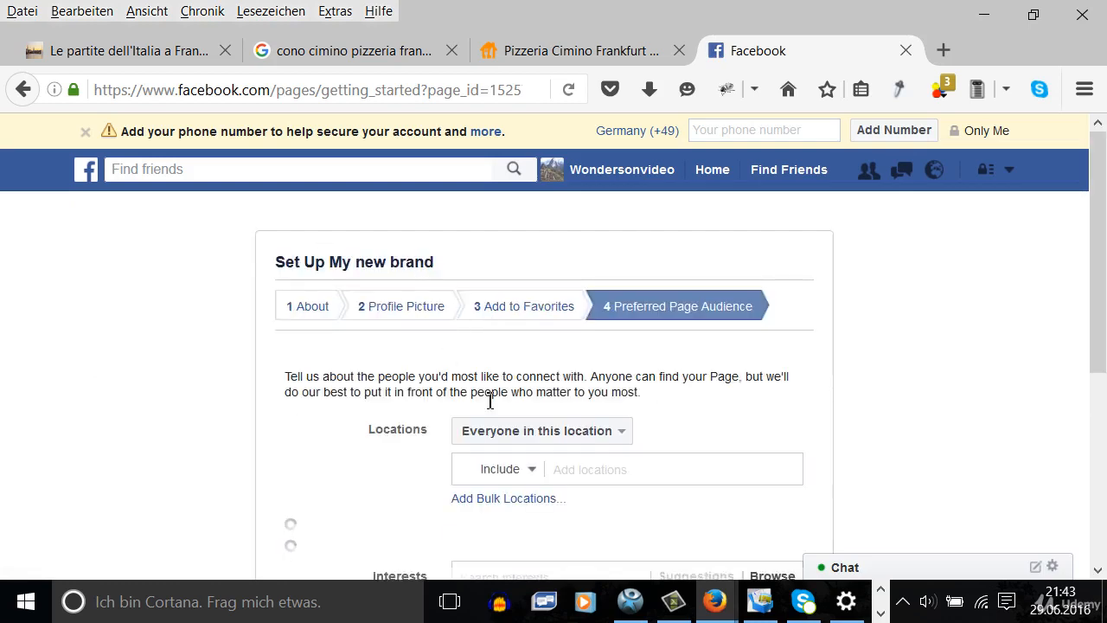
scroll(490, 400, "down", 2)
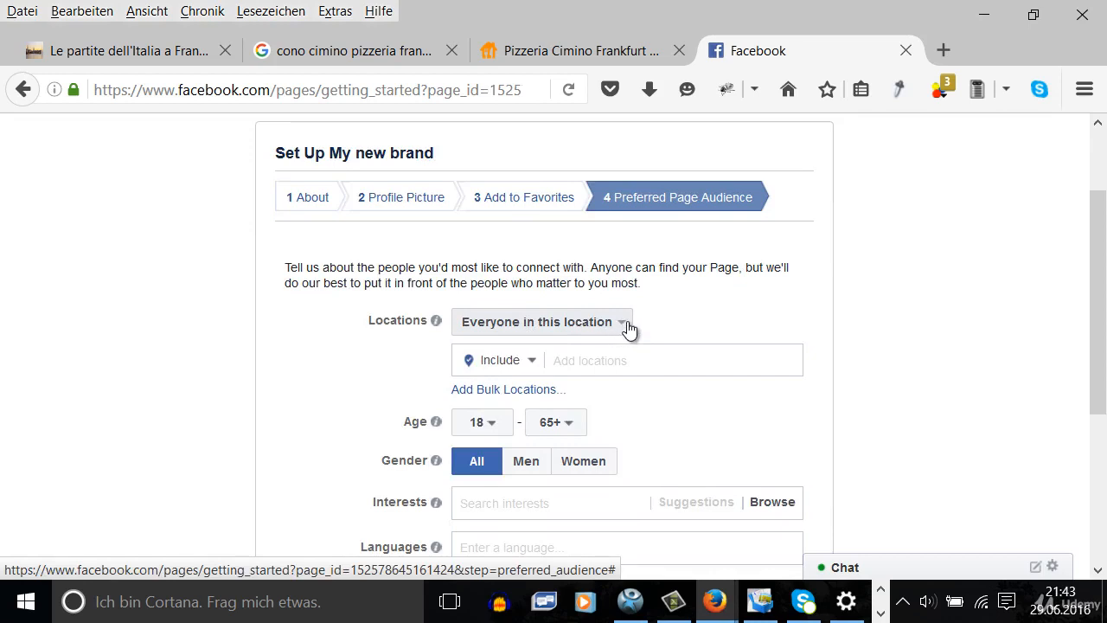
left_click(623, 323)
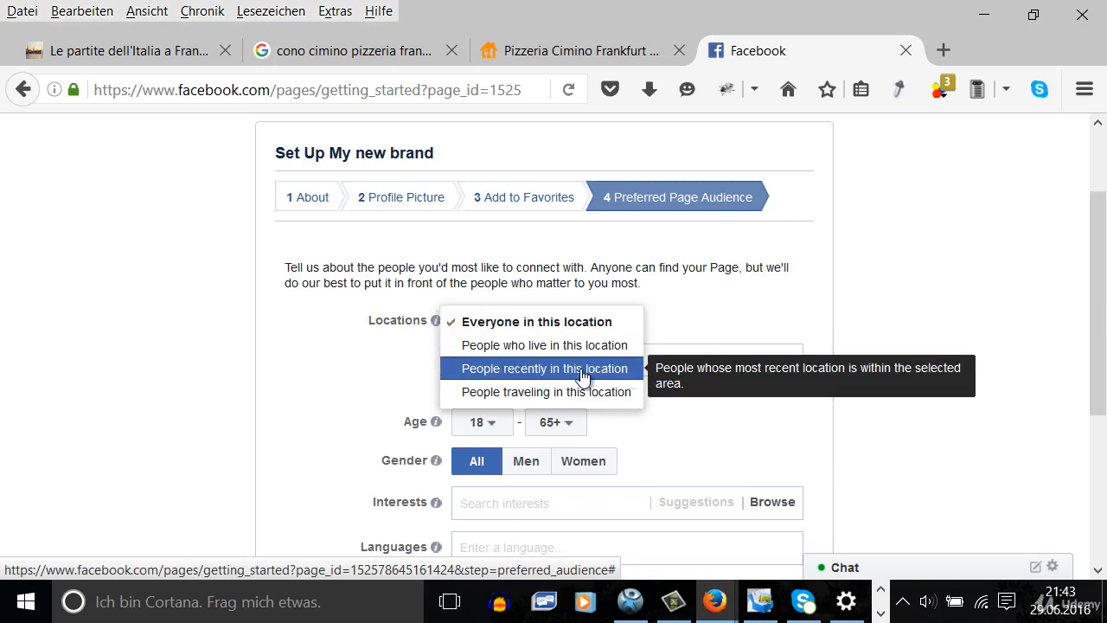
left_click(820, 332)
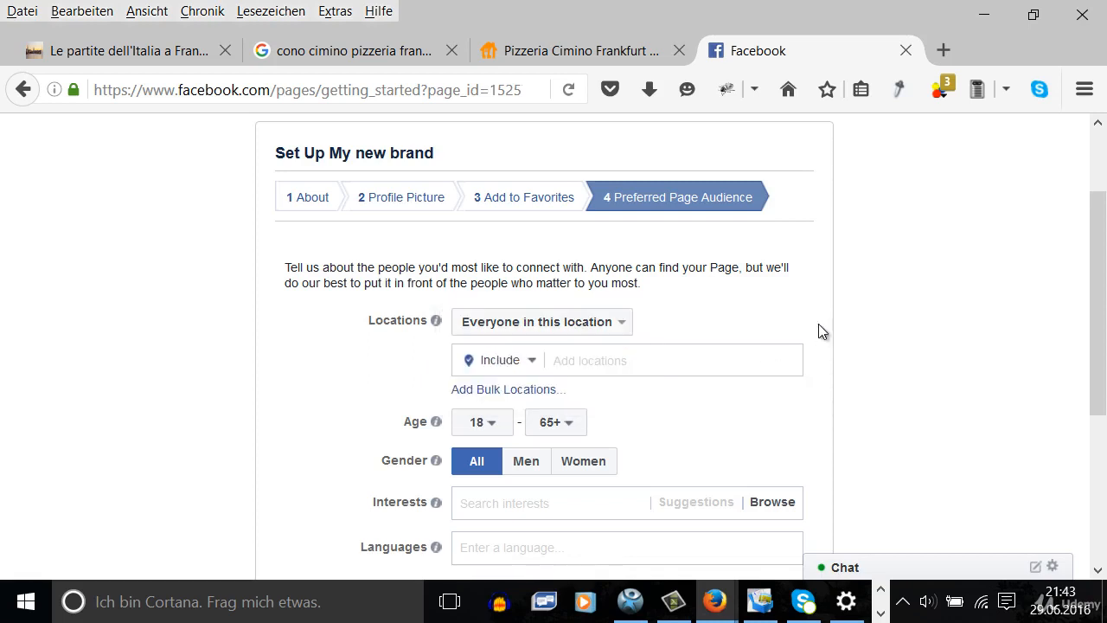
Step: Include United States in the locations of the preferred page audience
left_click(533, 363)
left_click(531, 363)
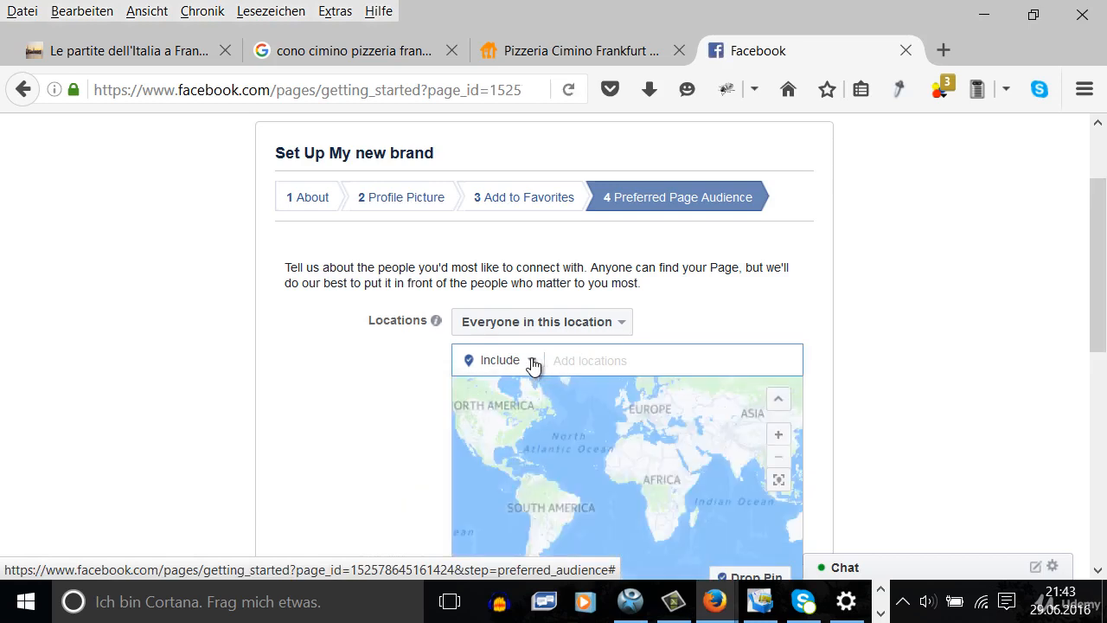
left_click(582, 359)
left_click(795, 329)
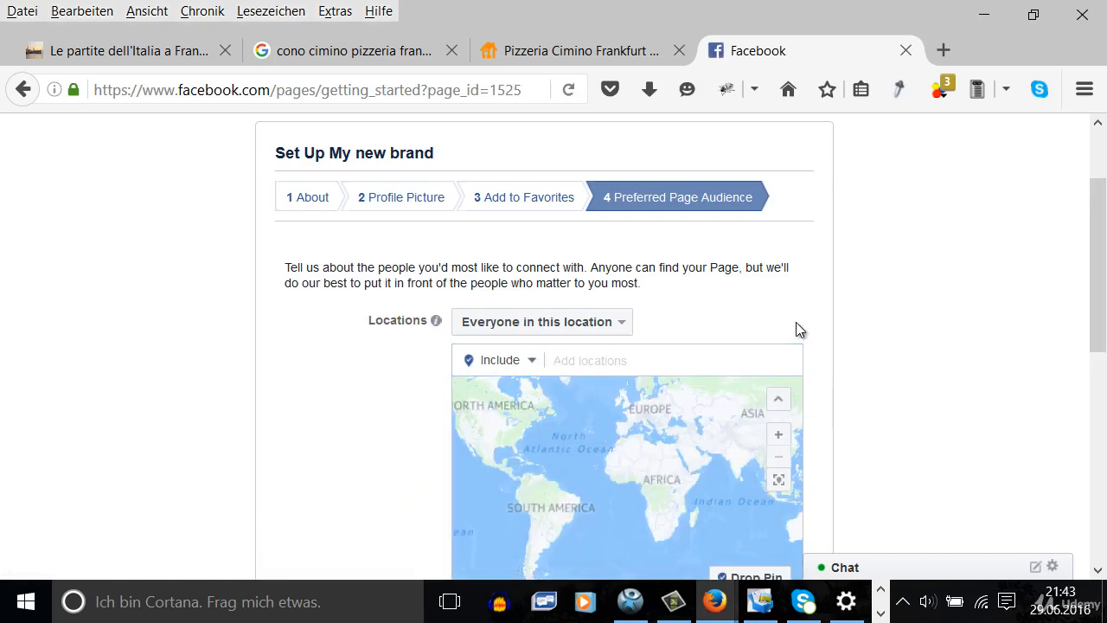
left_click(603, 360)
type("un")
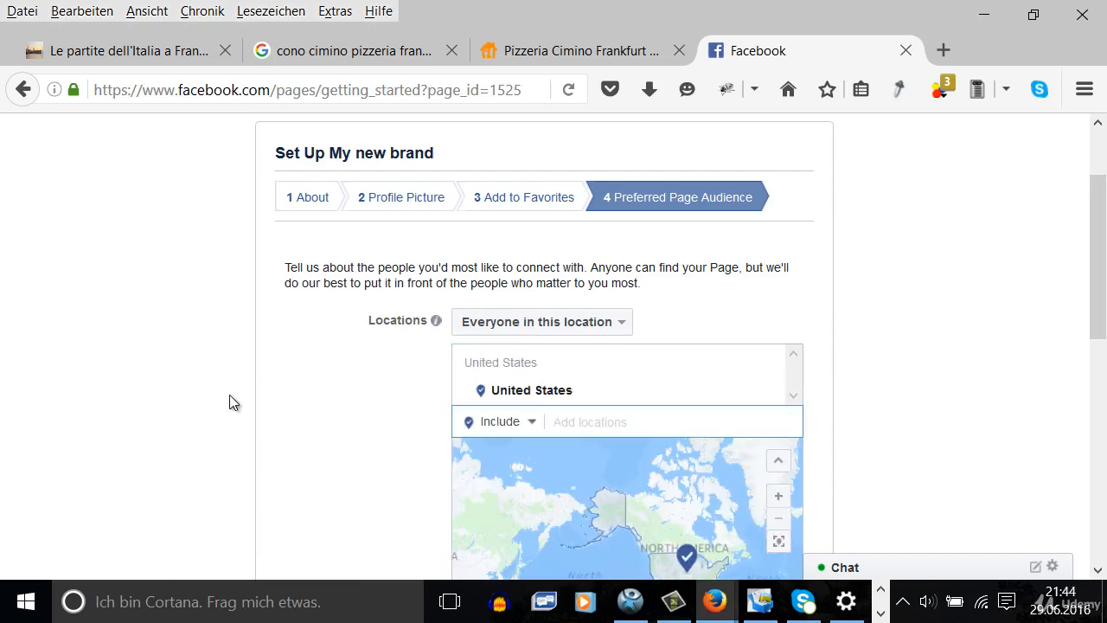
left_click(230, 395)
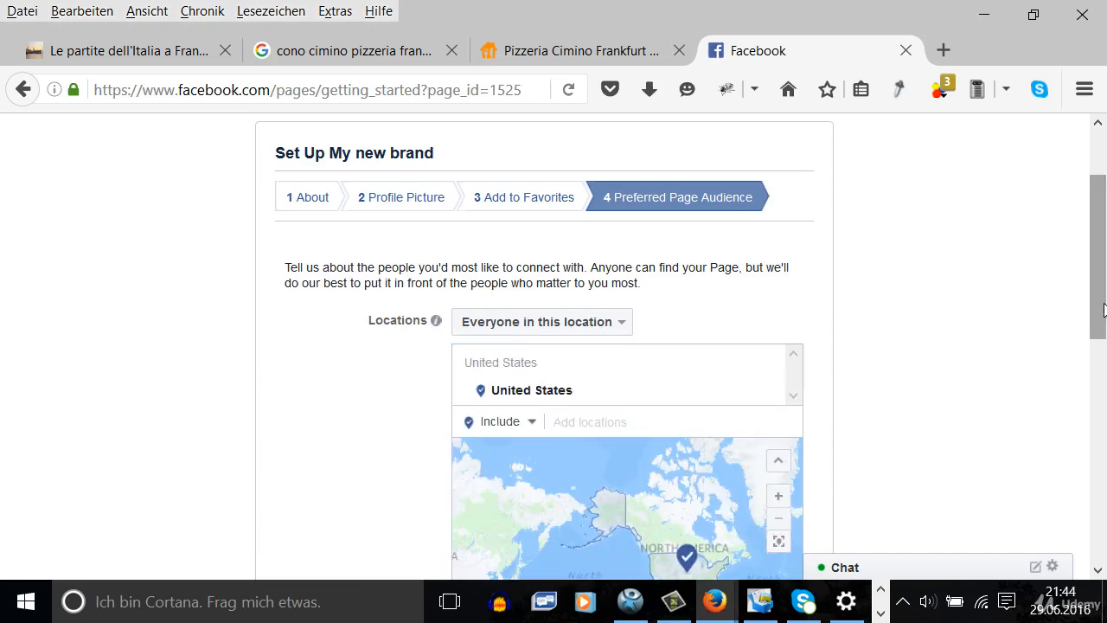
Step: Browse the audience interests and add Action games from Entertainment > Games
left_click_drag(1102, 310, 1098, 424)
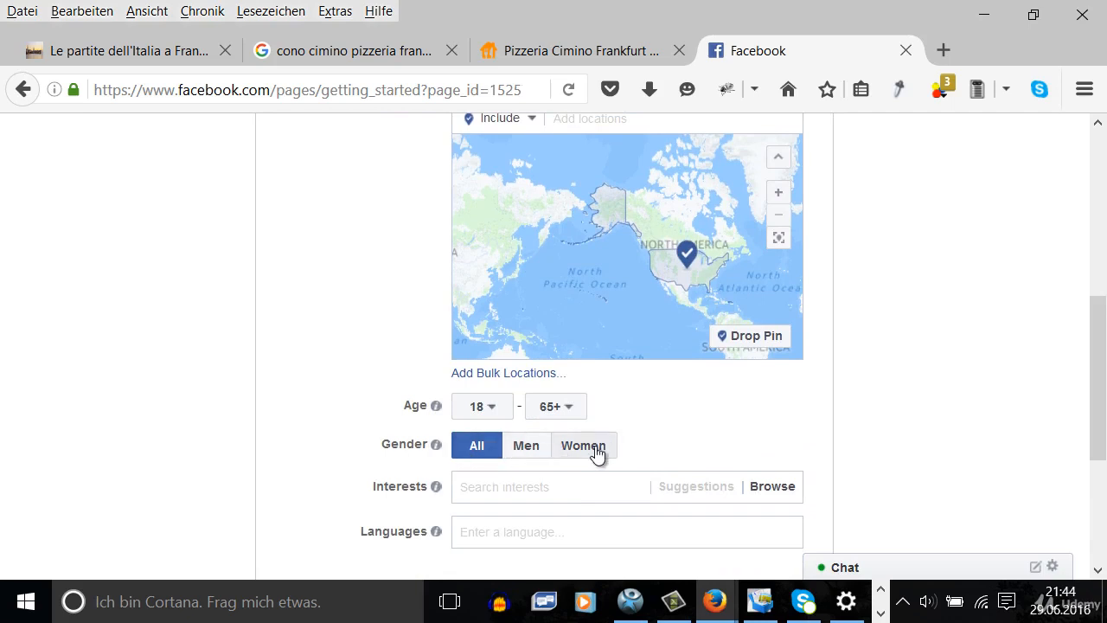
left_click(505, 487)
scroll(605, 476, "down", 2)
mouse_move(593, 459)
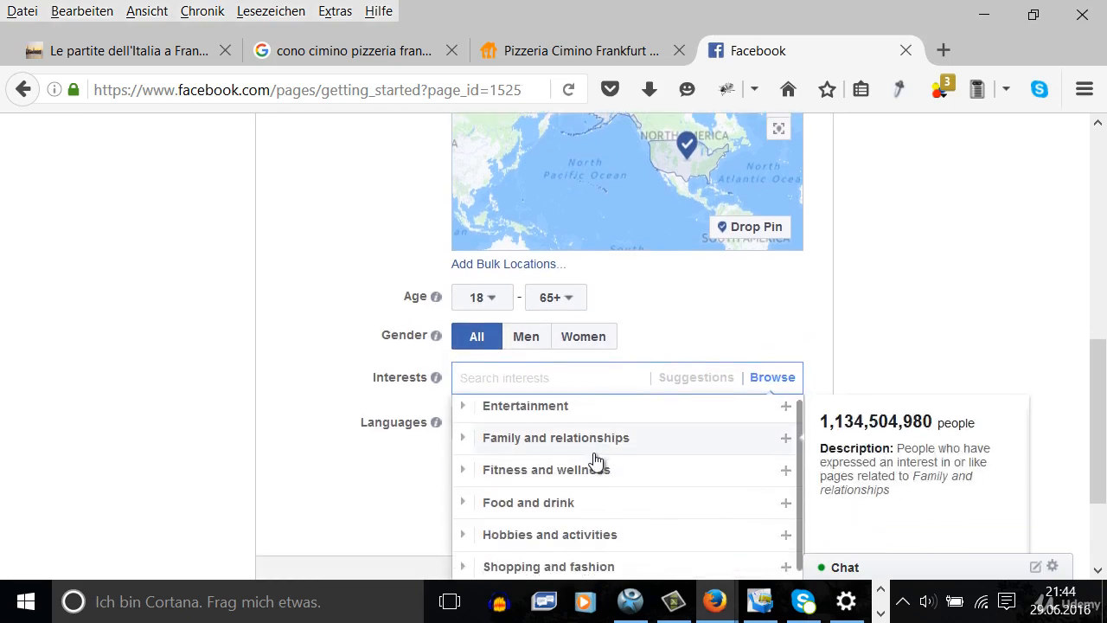
scroll(561, 469, "down", 1)
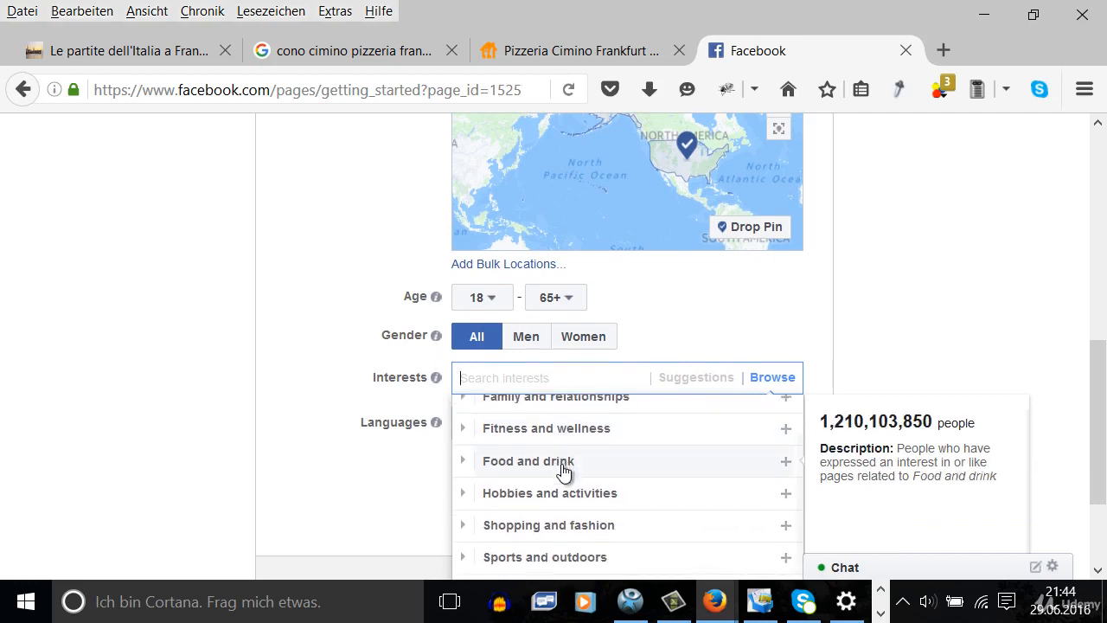
scroll(563, 472, "up", 1)
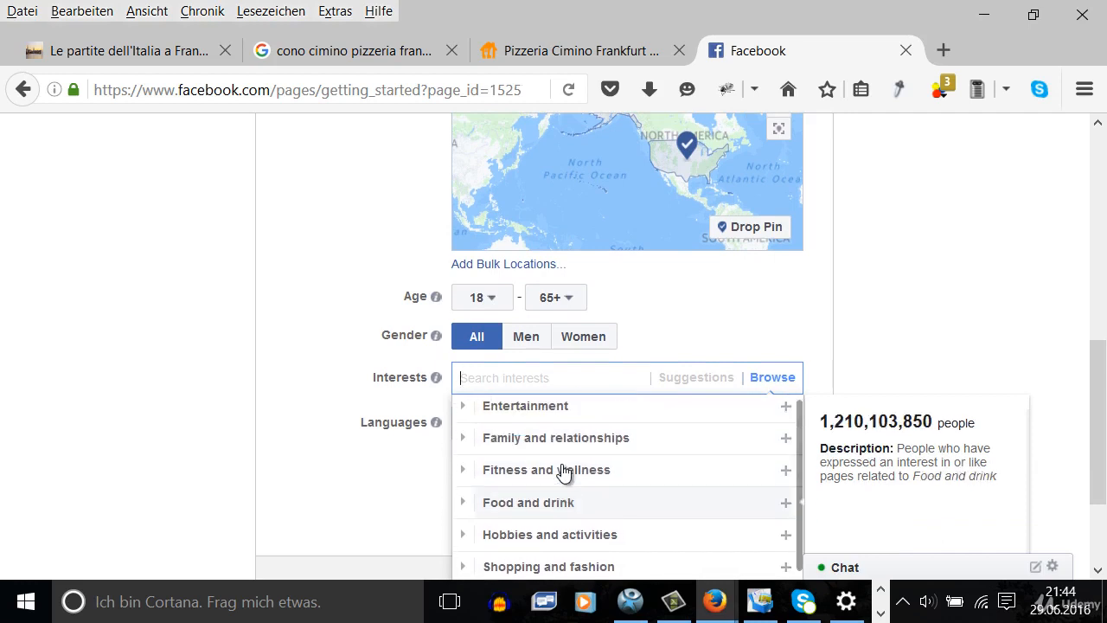
left_click(534, 410)
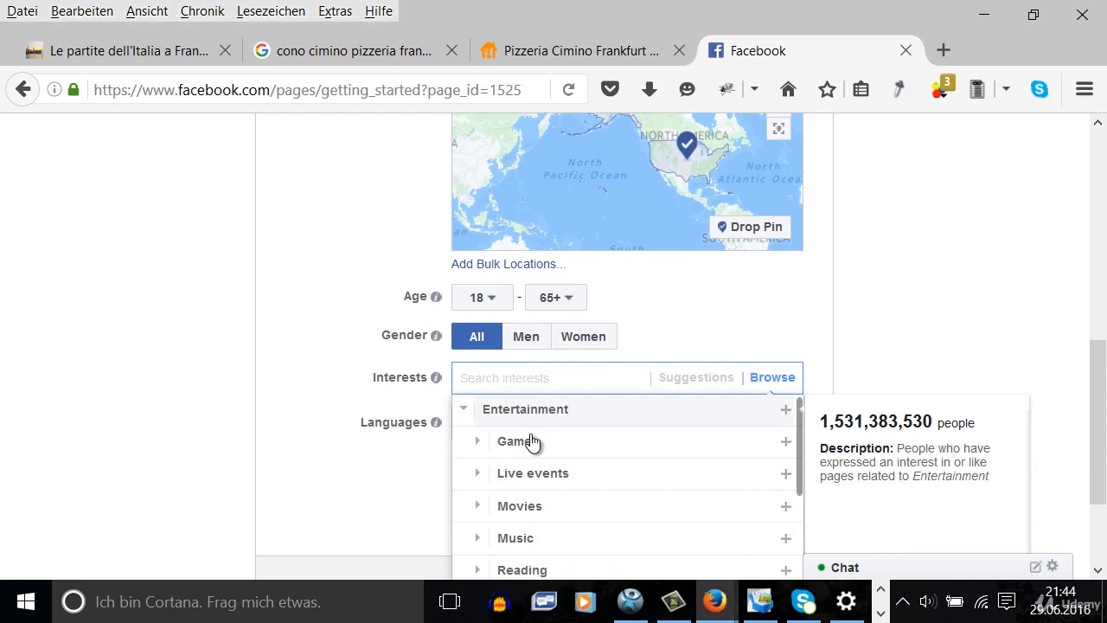
left_click(515, 442)
left_click(556, 450)
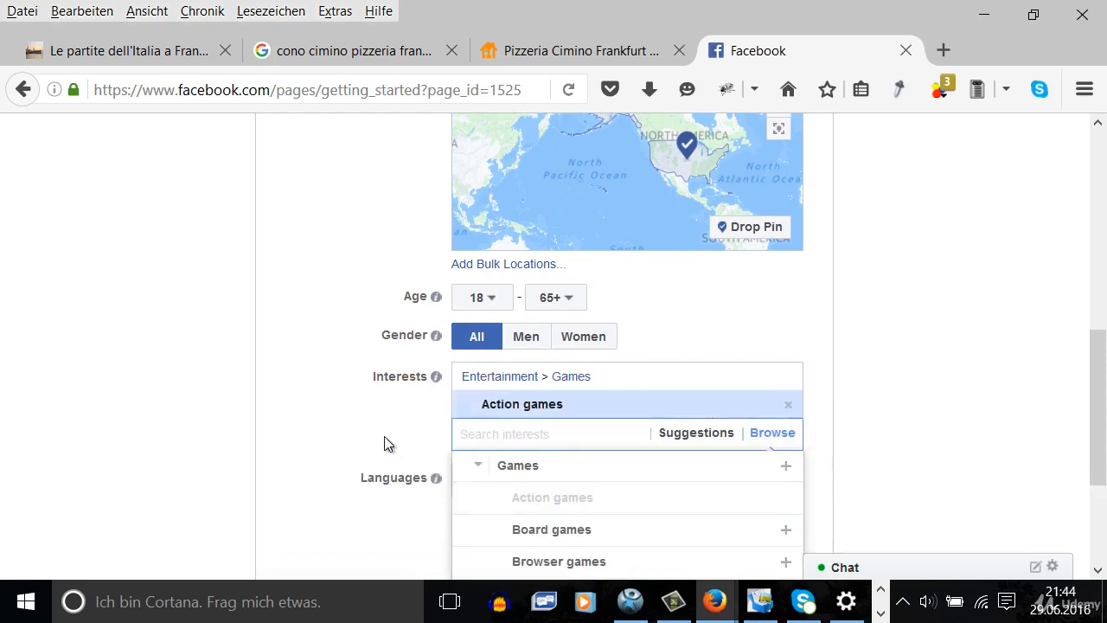
left_click(341, 422)
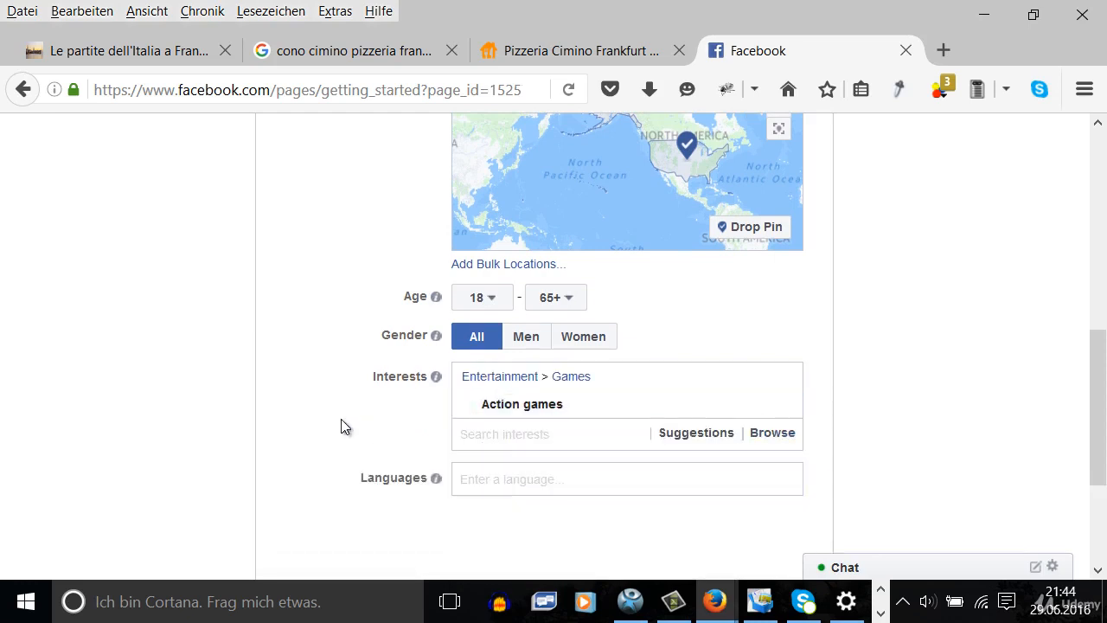
Step: Add English (All) to the preferred audience's languages and save the preferred page audience
left_click(486, 484)
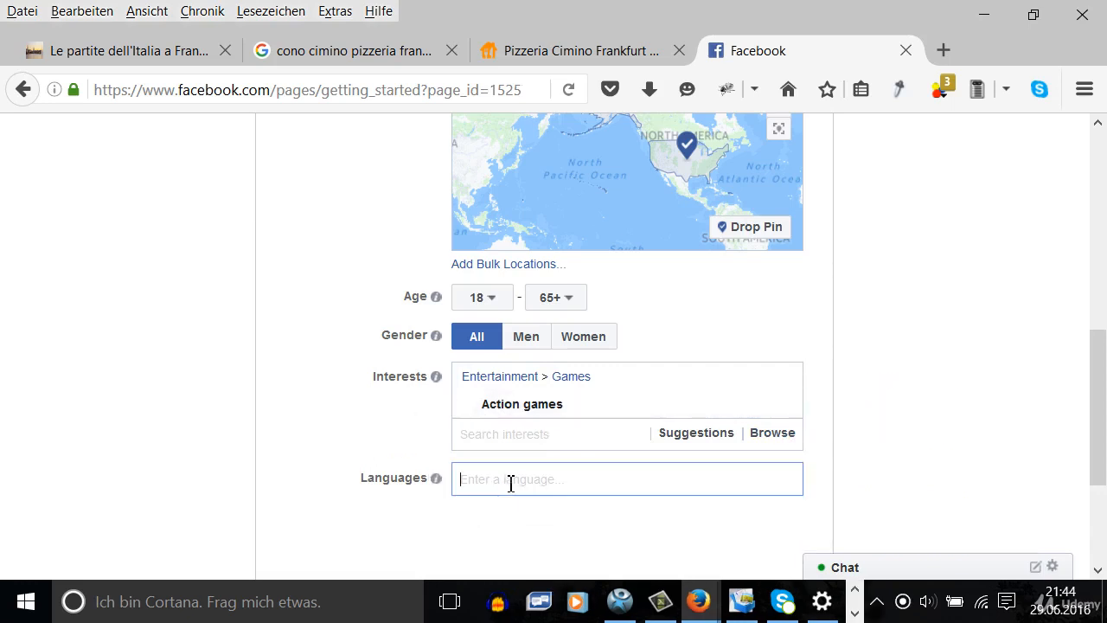
type("e")
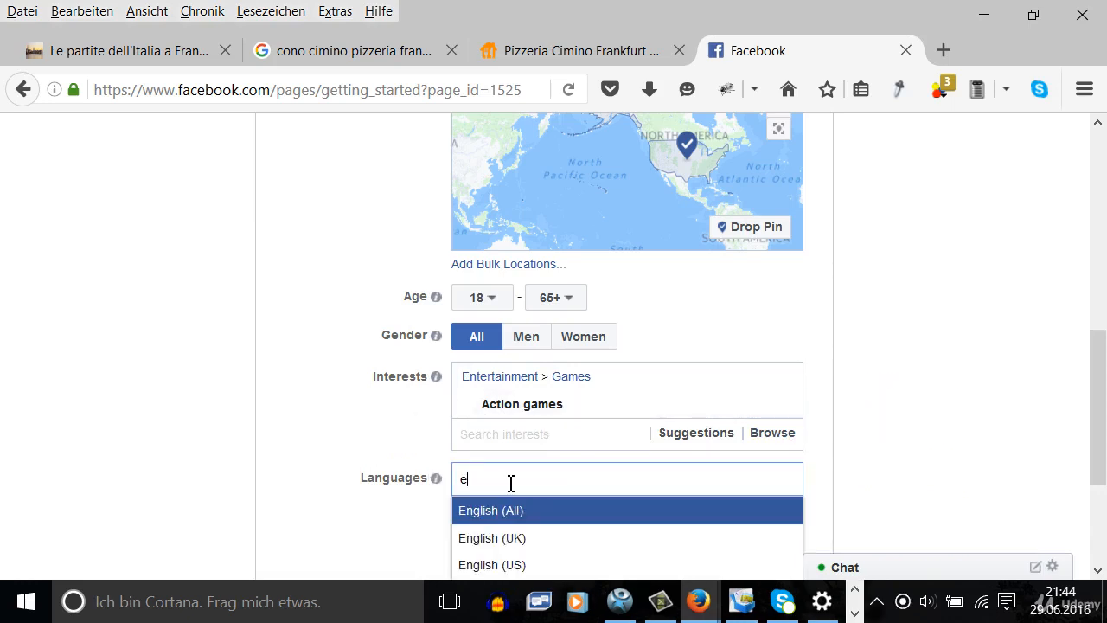
left_click(512, 512)
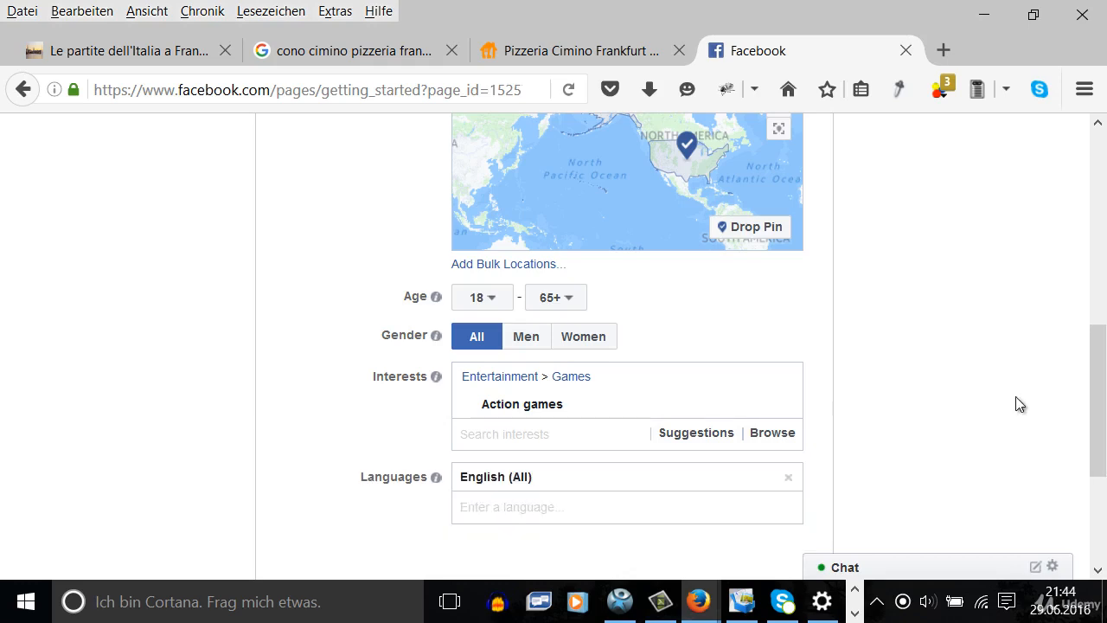
scroll(949, 427, "down", 5)
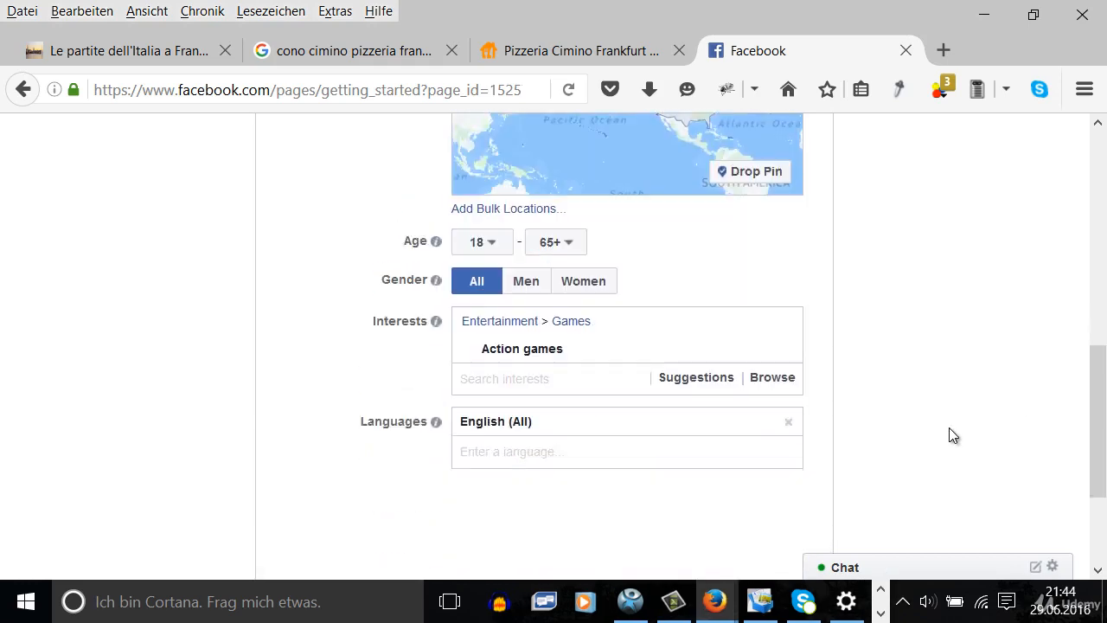
left_click(804, 446)
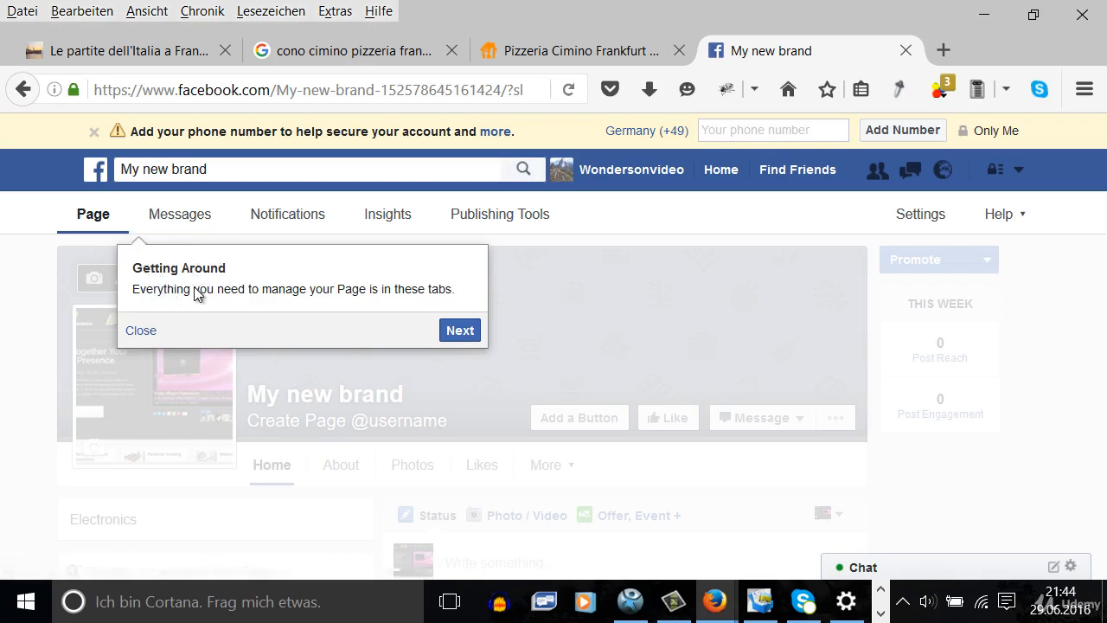
Step: Get through the introductory page tips without liking the page or inviting friends, and look at its Messages inbox along the way
left_click(464, 328)
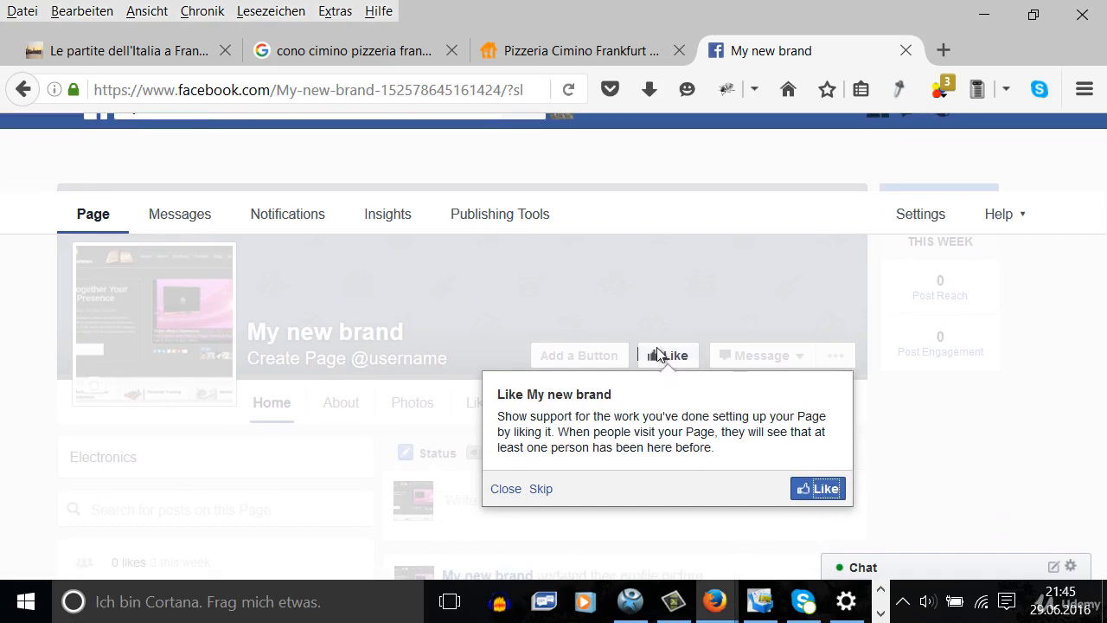
left_click(505, 490)
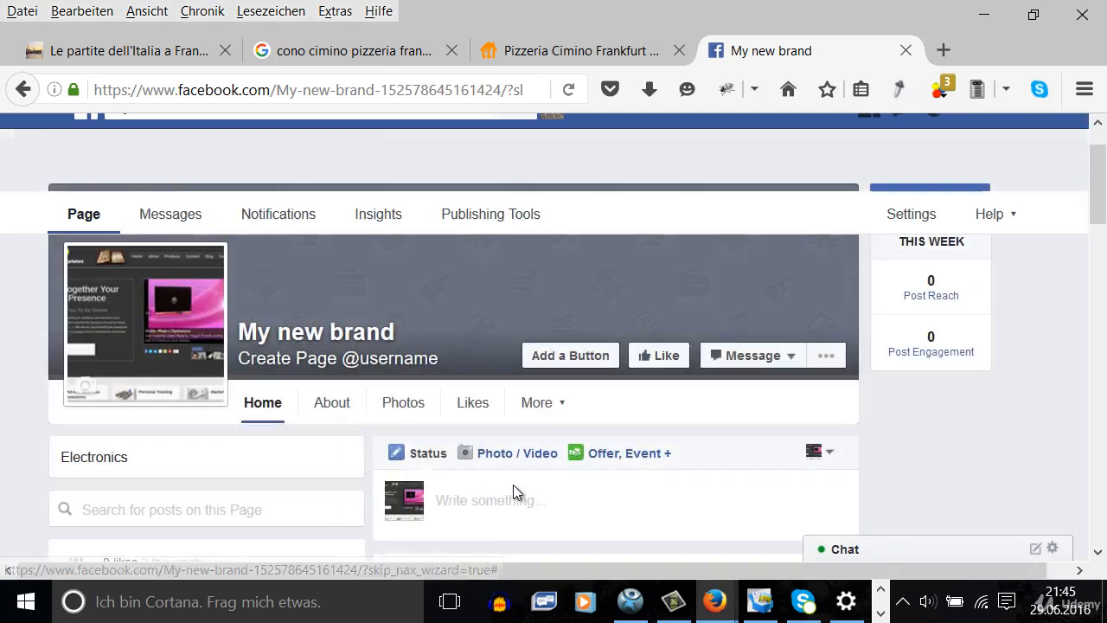
left_click(183, 223)
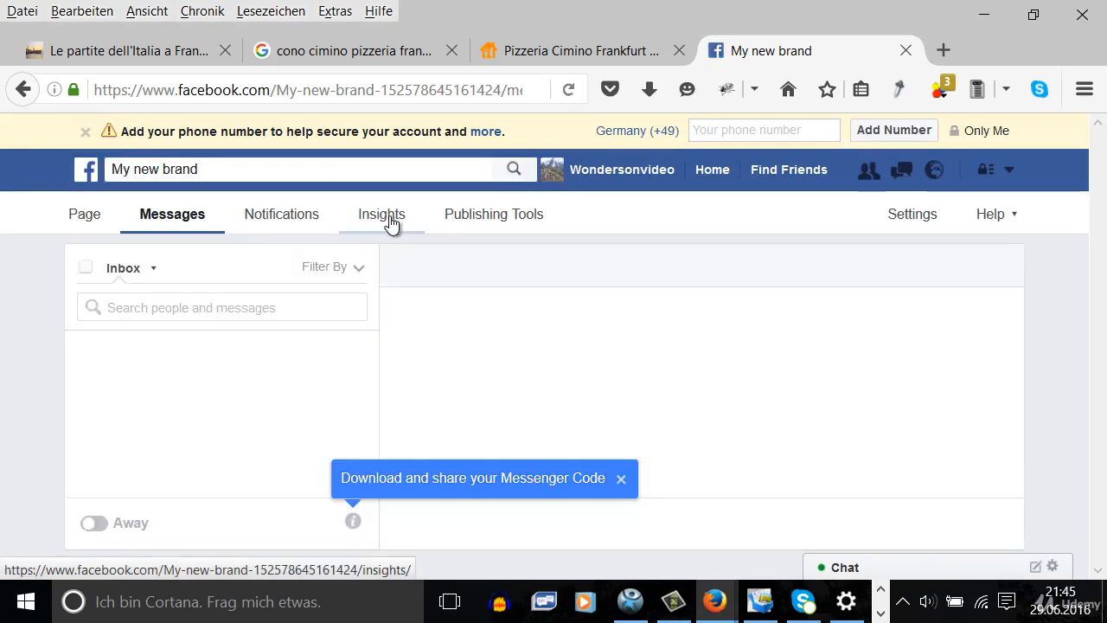
left_click(95, 221)
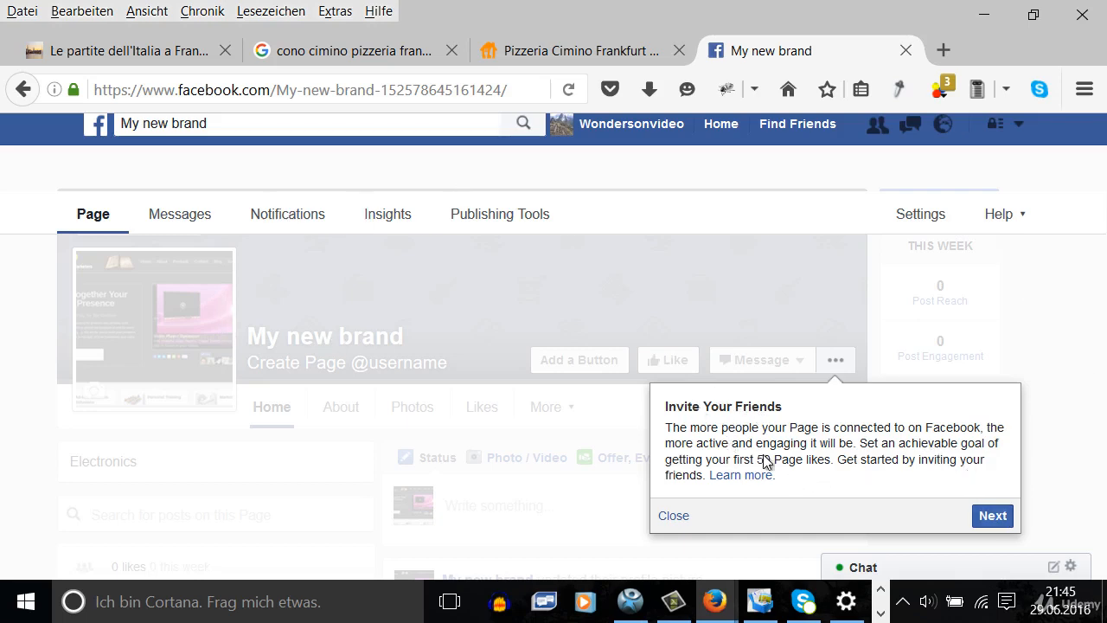
left_click(992, 515)
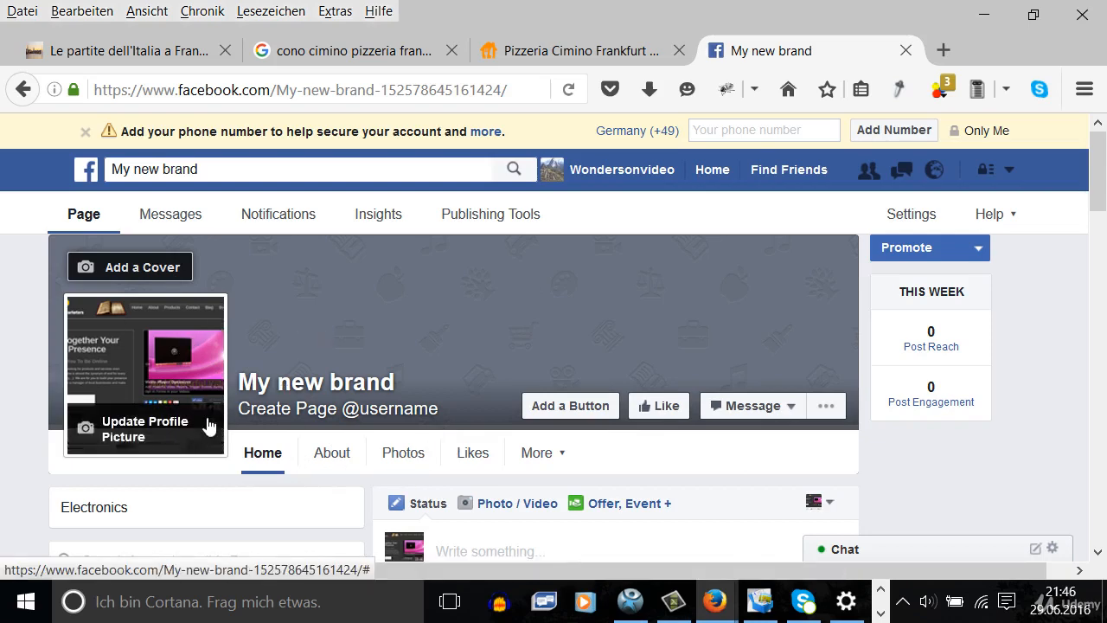
Step: Review the options for adding a cover photo without choosing one, and look over the new page's timeline
left_click(142, 267)
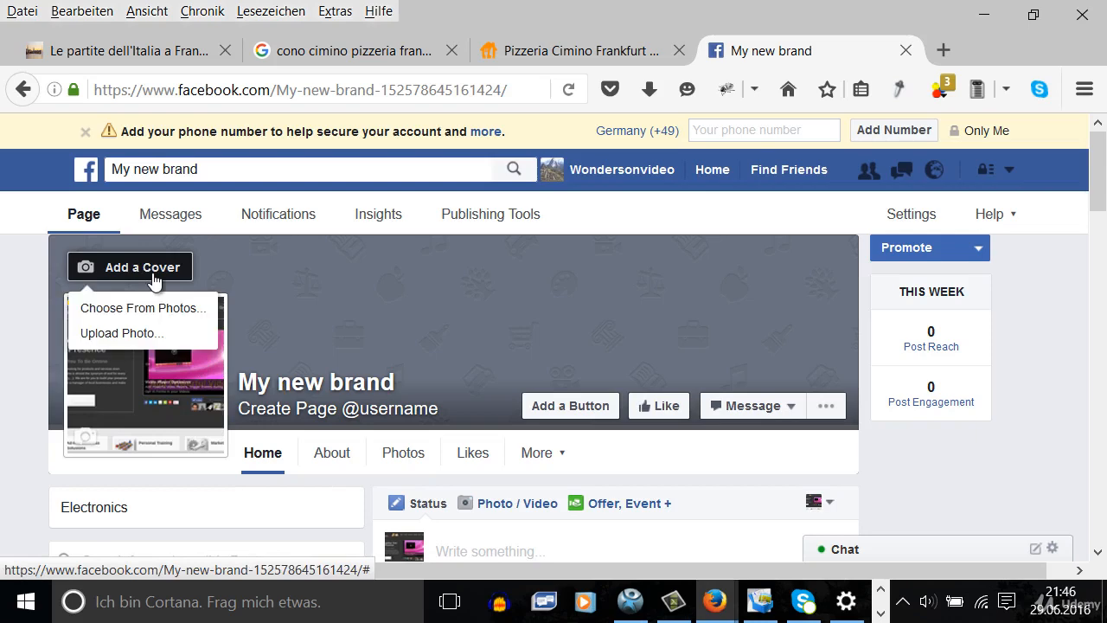
left_click(4, 360)
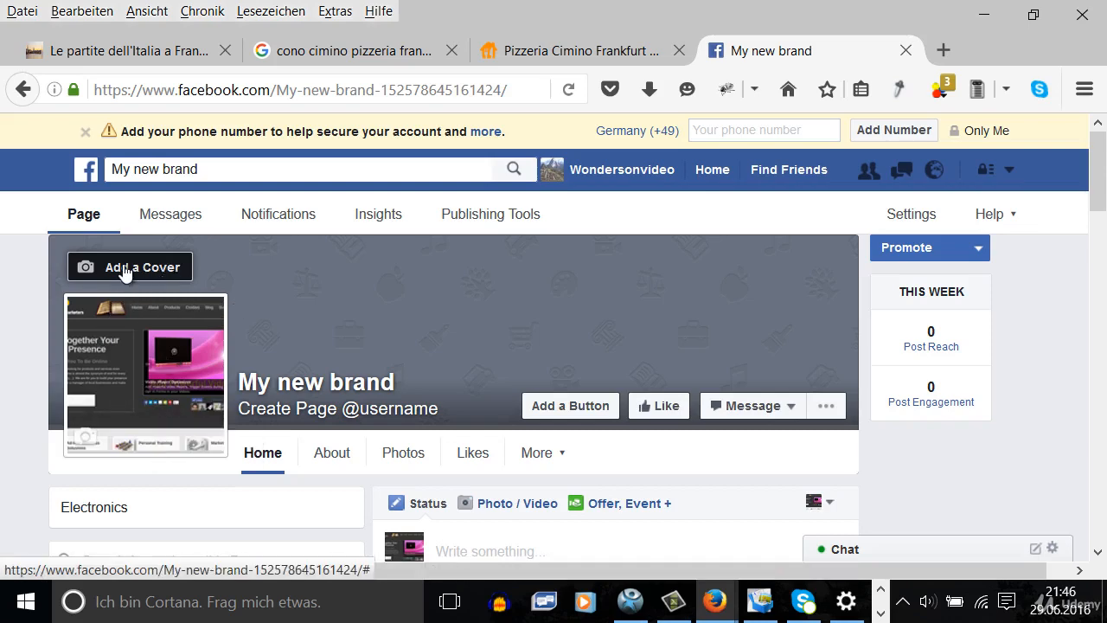
scroll(441, 350, "down", 5)
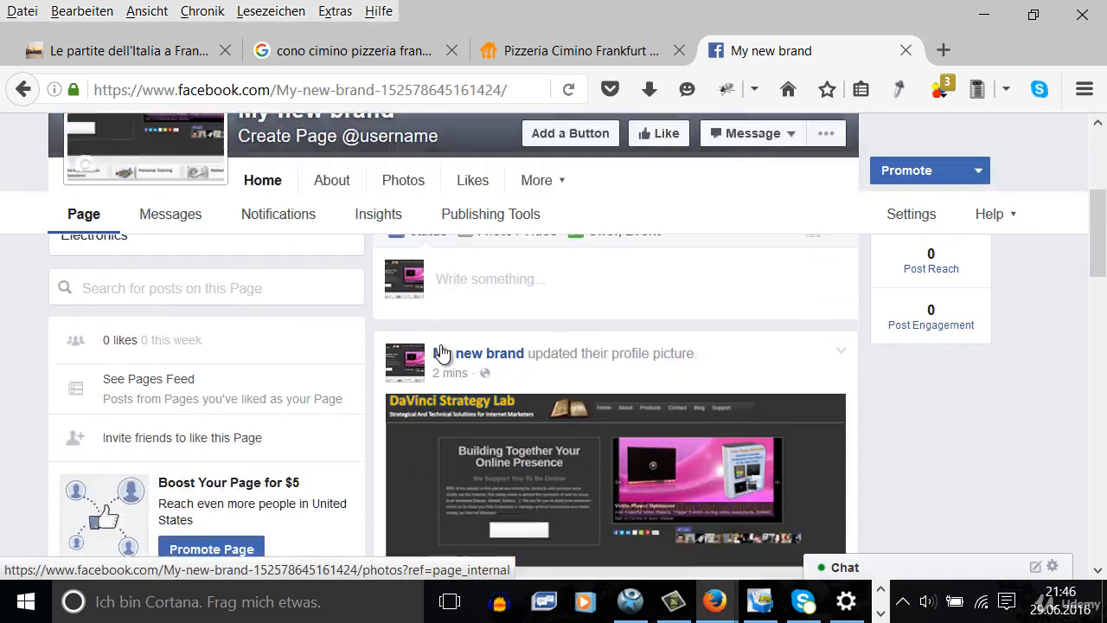
scroll(440, 353, "down", 2)
scroll(442, 346, "up", 3)
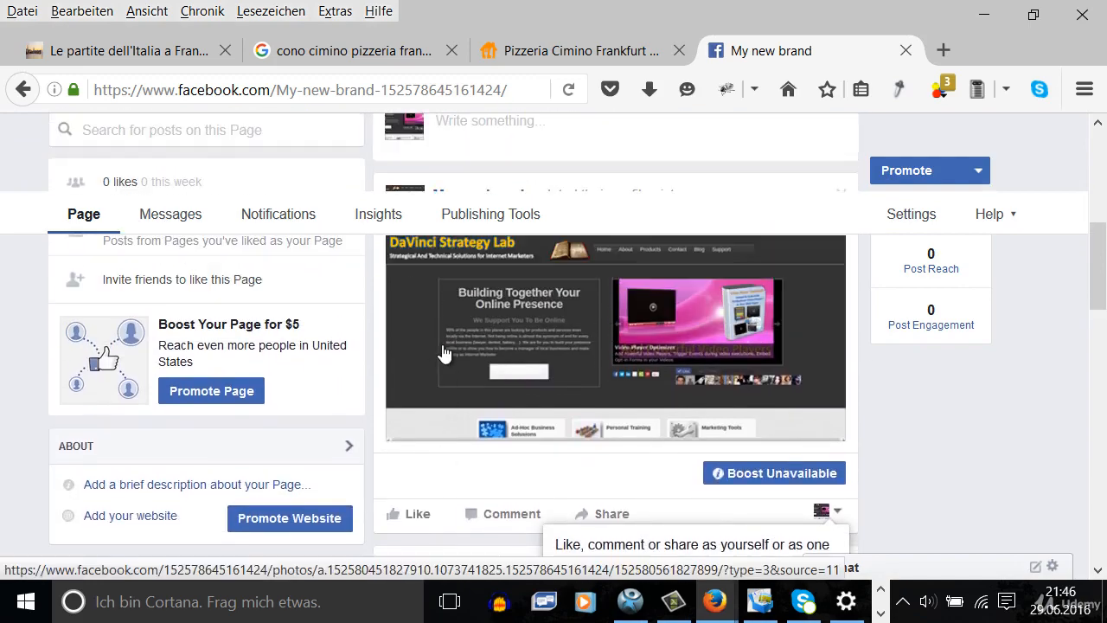
scroll(443, 350, "up", 5)
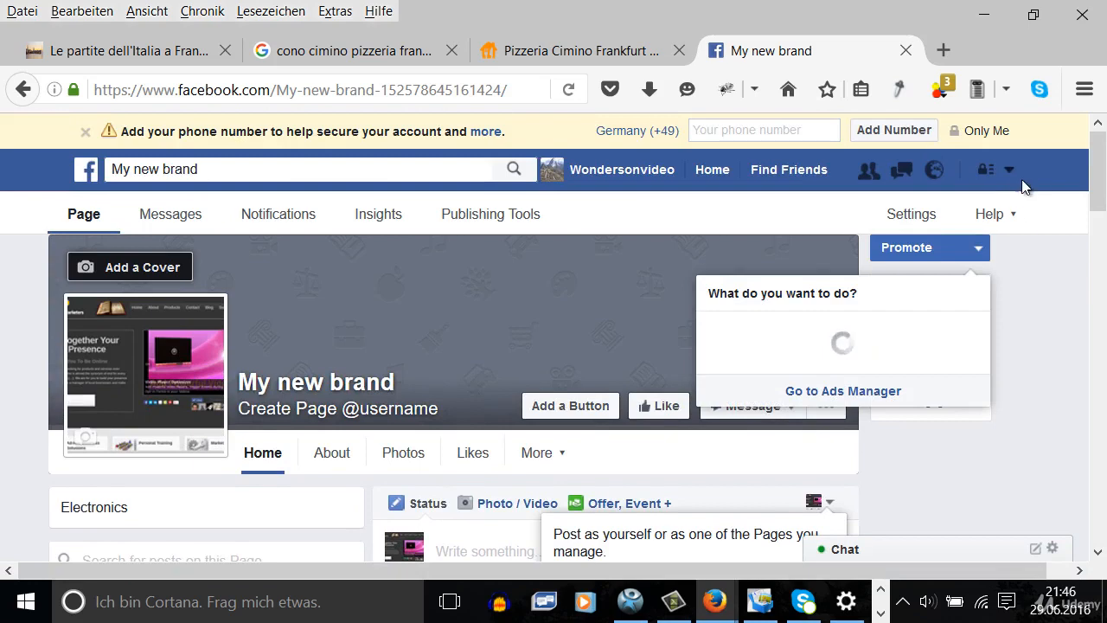
Step: Open the existing page The Video Tutorials from the list of managed pages
left_click(1009, 173)
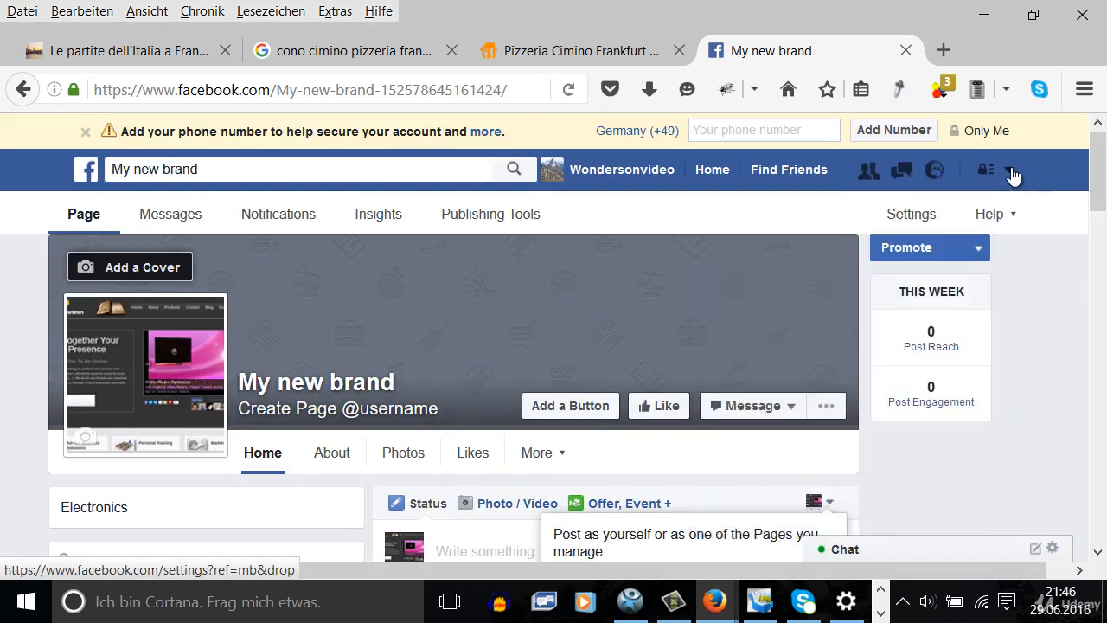
left_click(1012, 175)
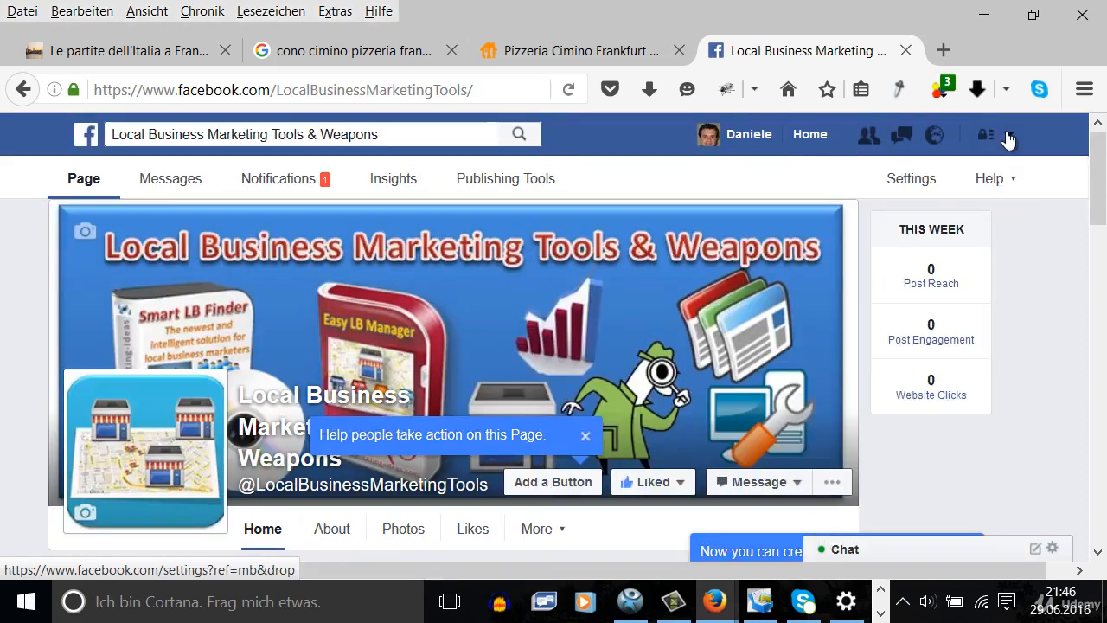
left_click(1007, 140)
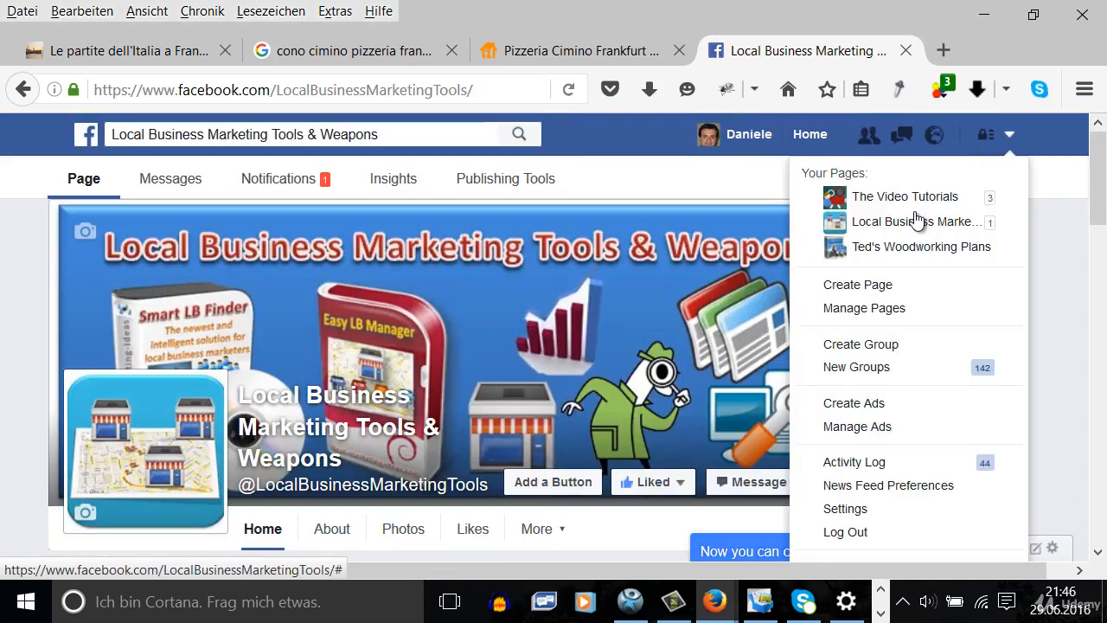
left_click(899, 197)
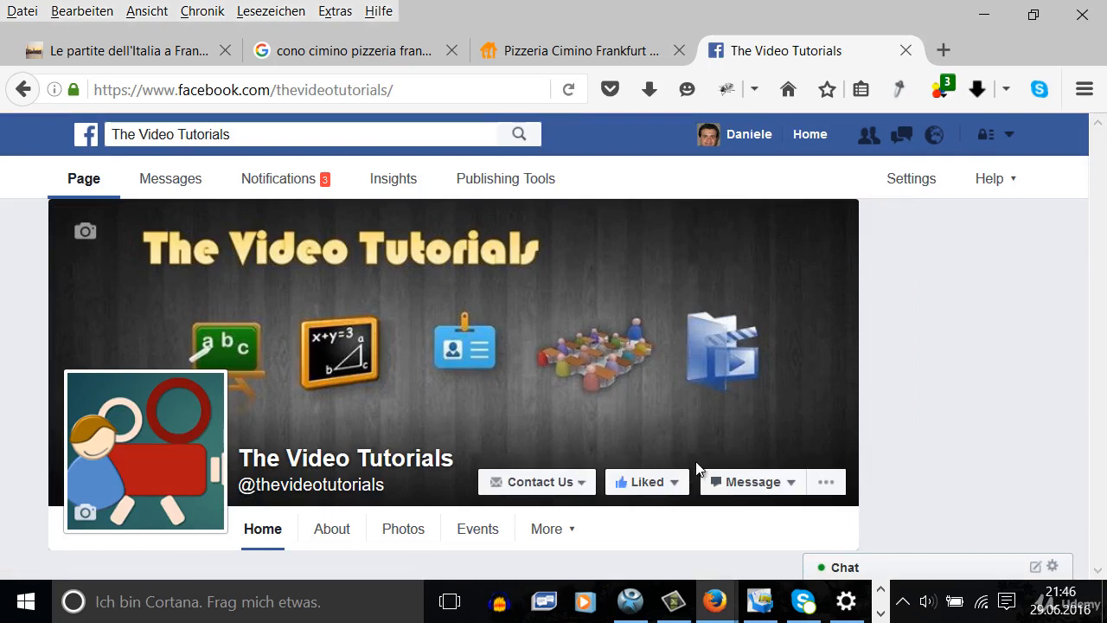
Step: Test the page's Contact Us button, view the website it leads to, and return to the page
scroll(660, 439, "down", 1)
scroll(659, 439, "down", 1)
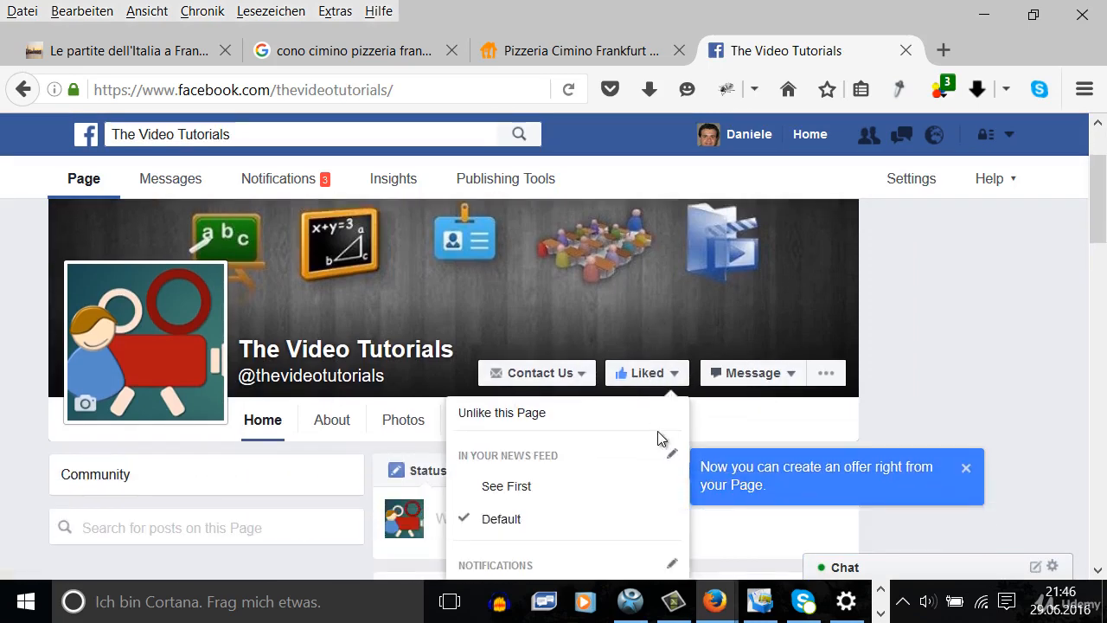
mouse_move(574, 374)
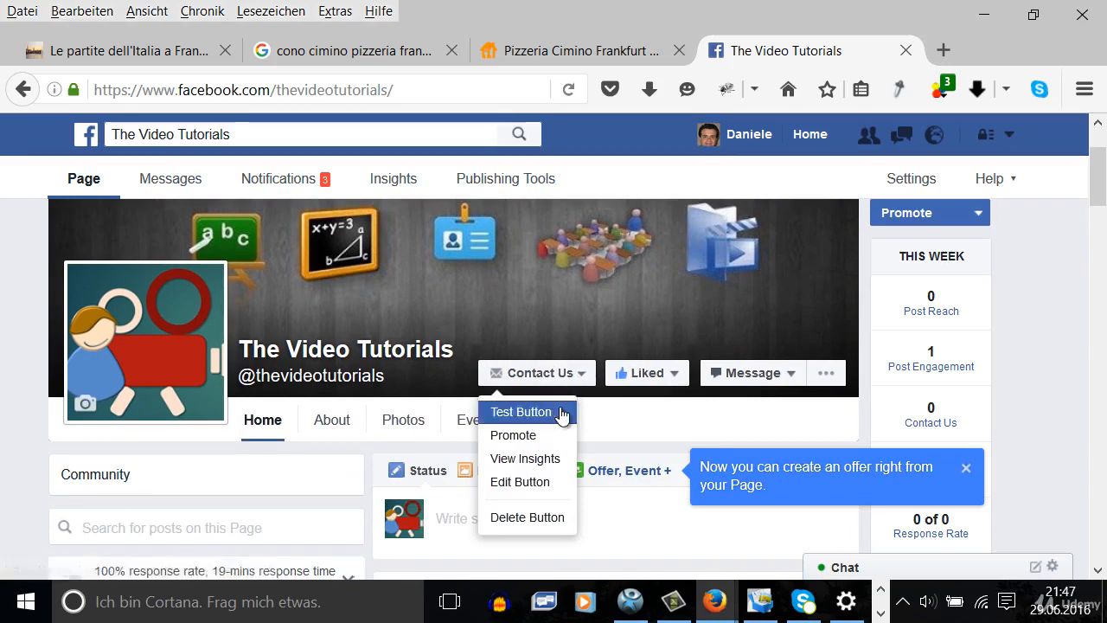
left_click(523, 412)
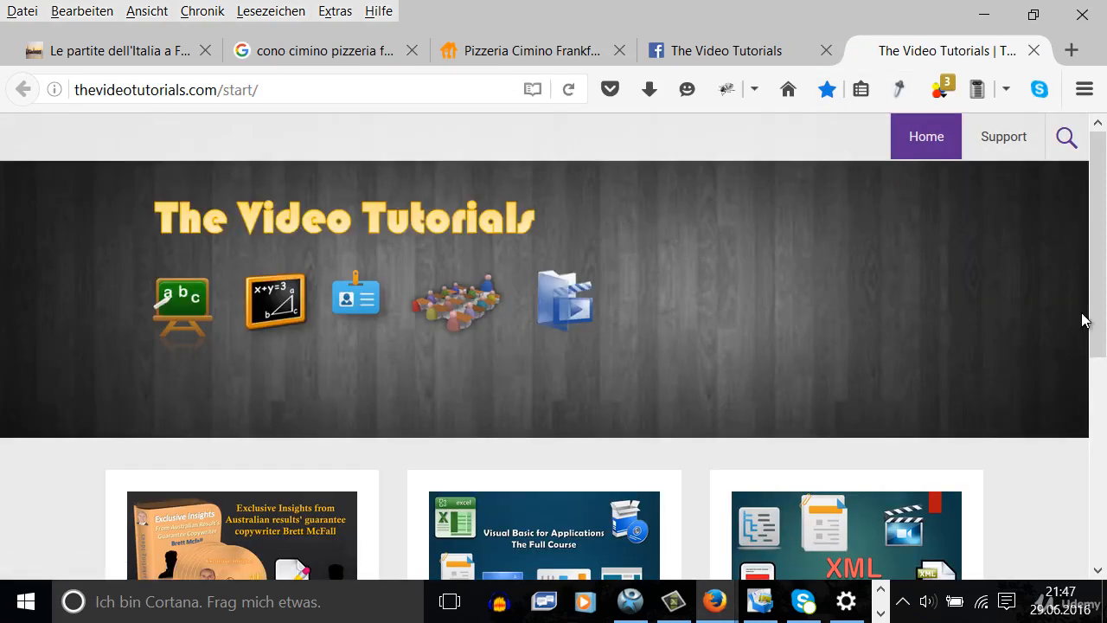
left_click(1033, 51)
Step: Review the page's Liked options and its additional actions, from View as Page Visitor to Create a Page, without choosing any
mouse_move(649, 378)
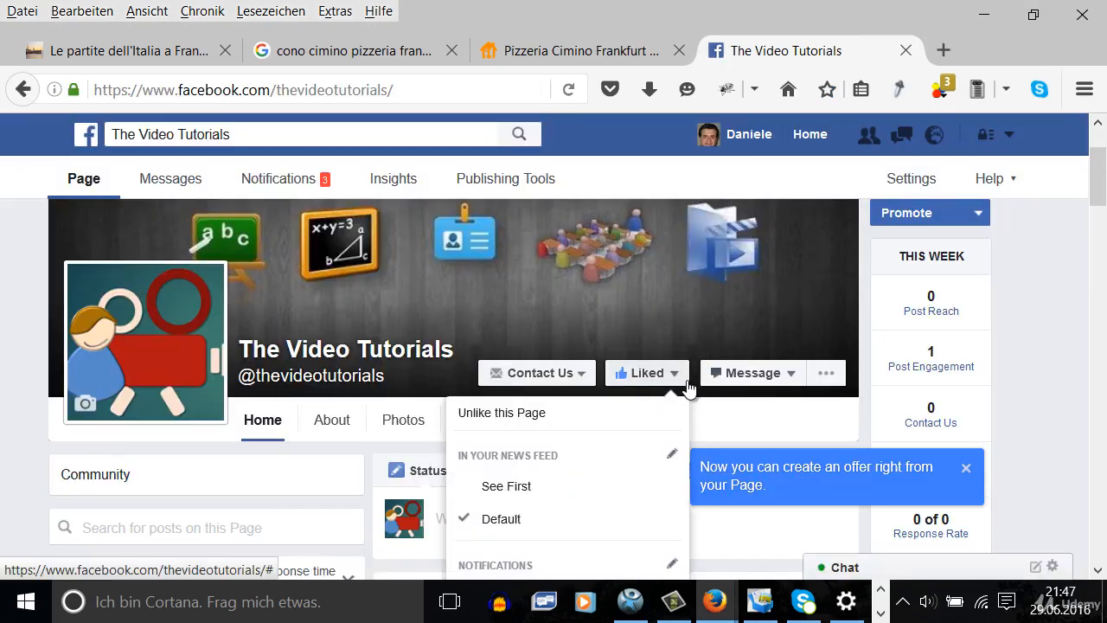
mouse_move(804, 380)
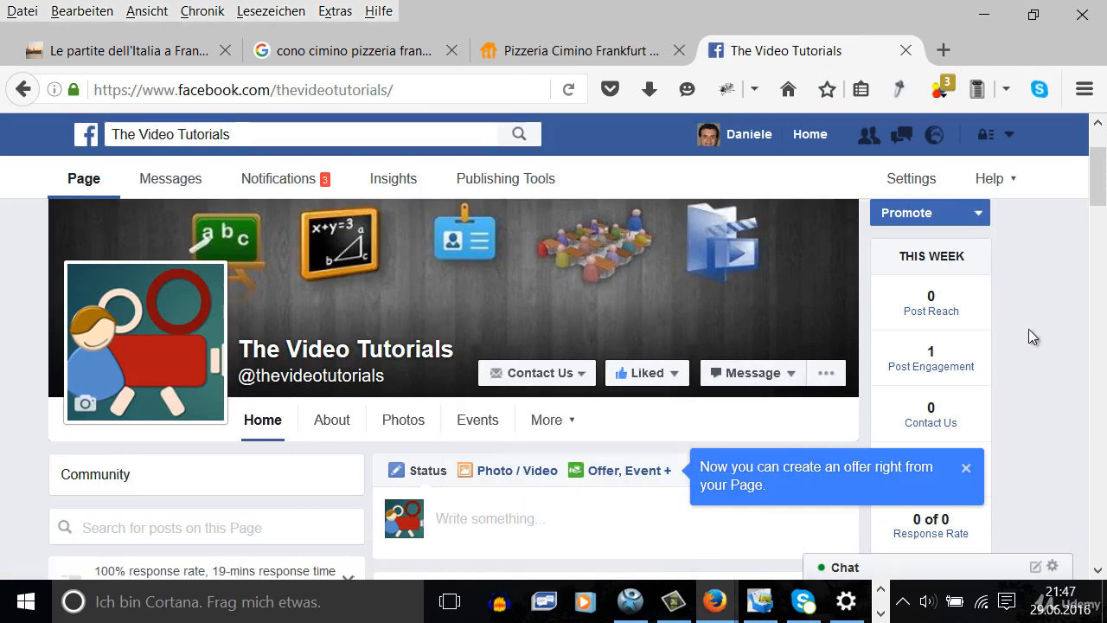
left_click(824, 377)
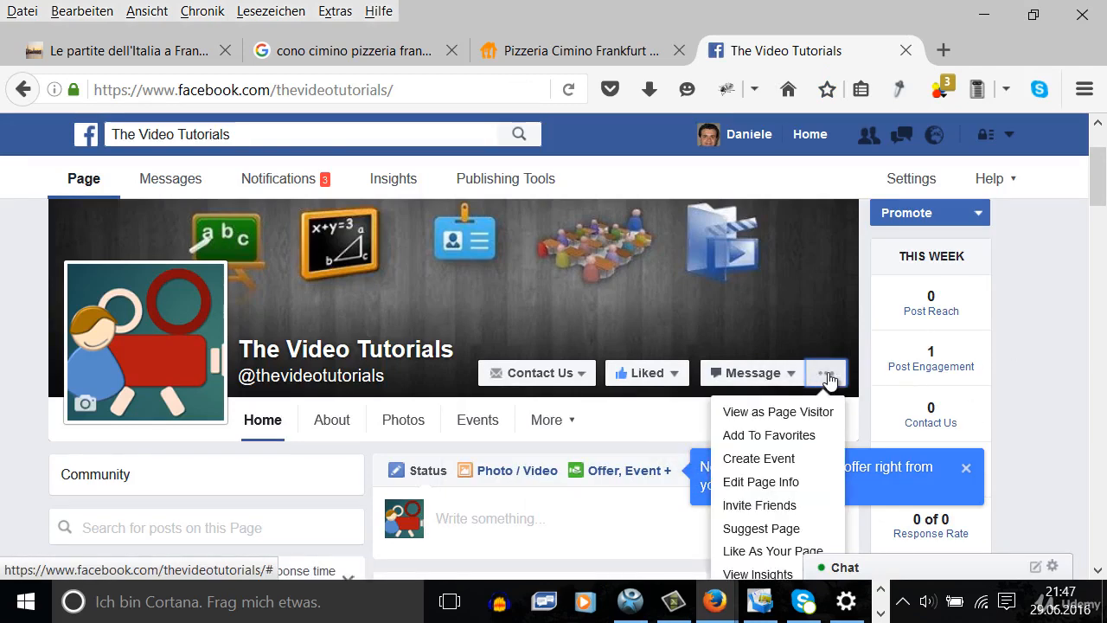
scroll(826, 385, "down", 2)
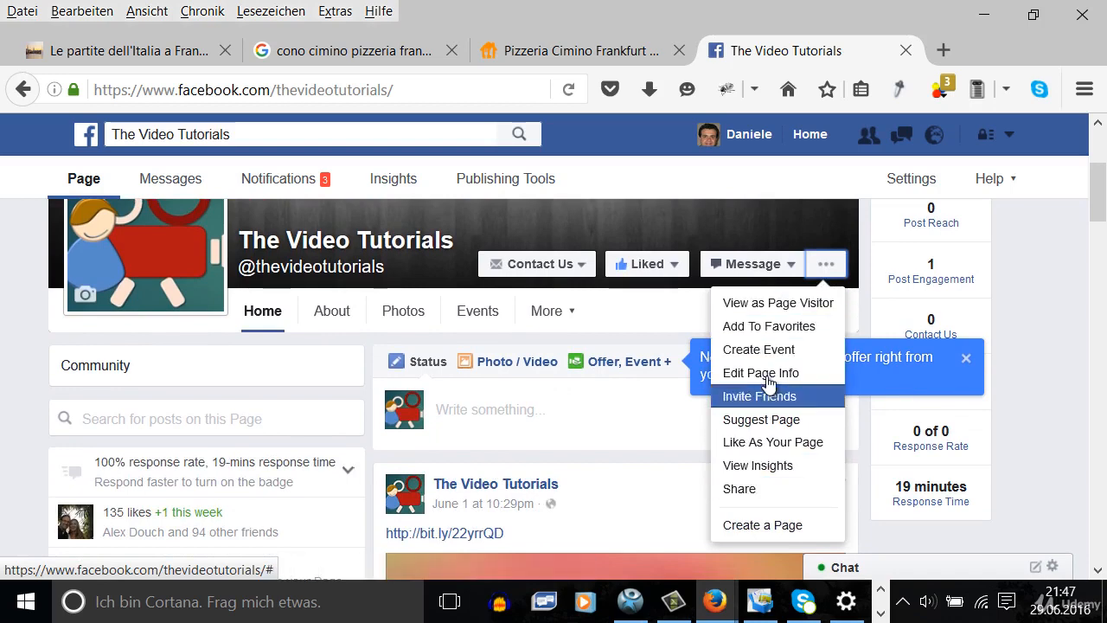
left_click(1078, 431)
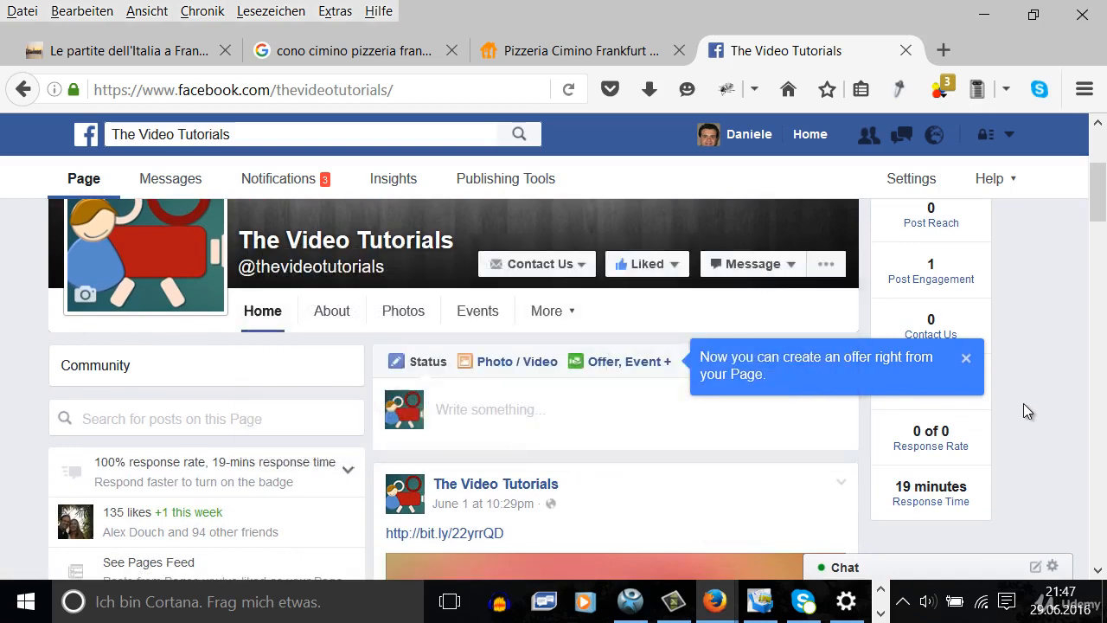
Step: Examine the timeline of The Video Tutorials, including its HTML newsletter post, the post's reach and reactions, and the page header
left_click_drag(1099, 215, 1100, 254)
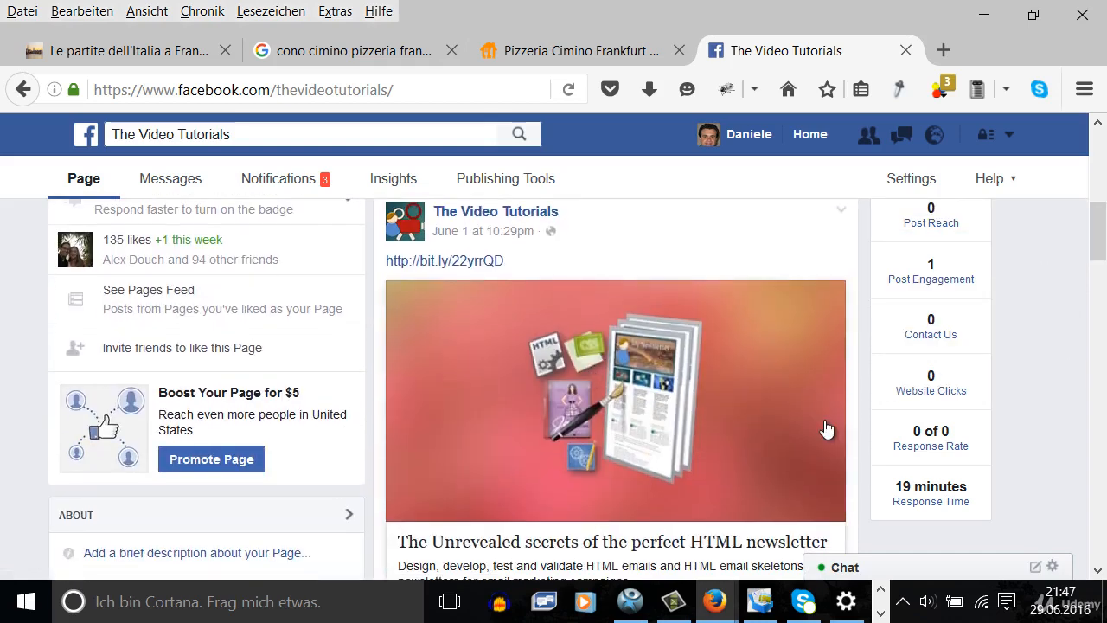
scroll(546, 300, "down", 3)
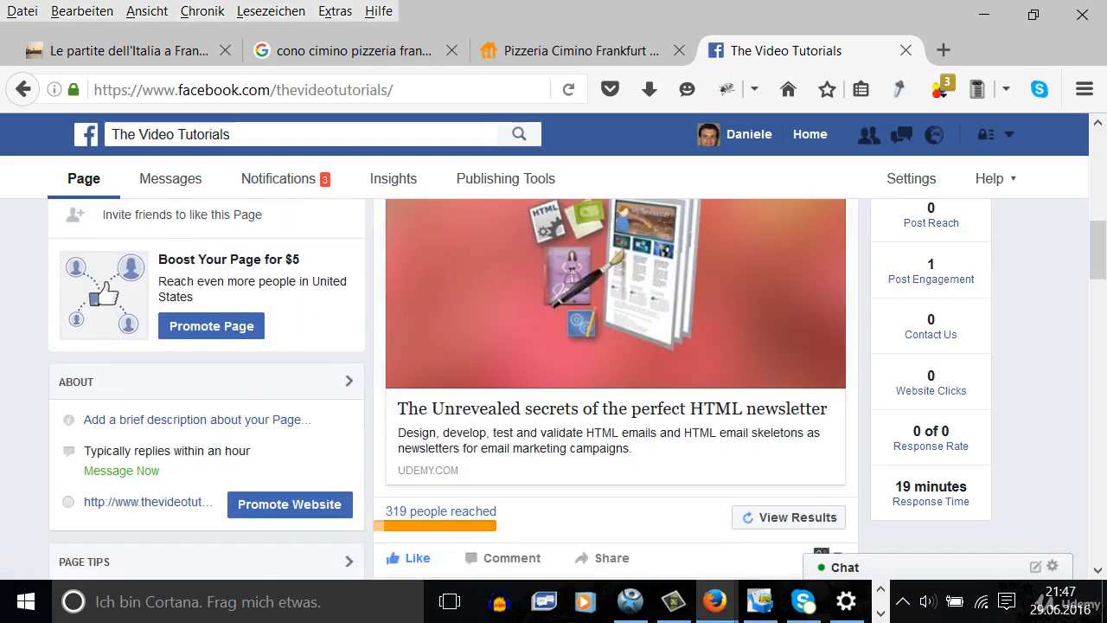
scroll(609, 242, "up", 4)
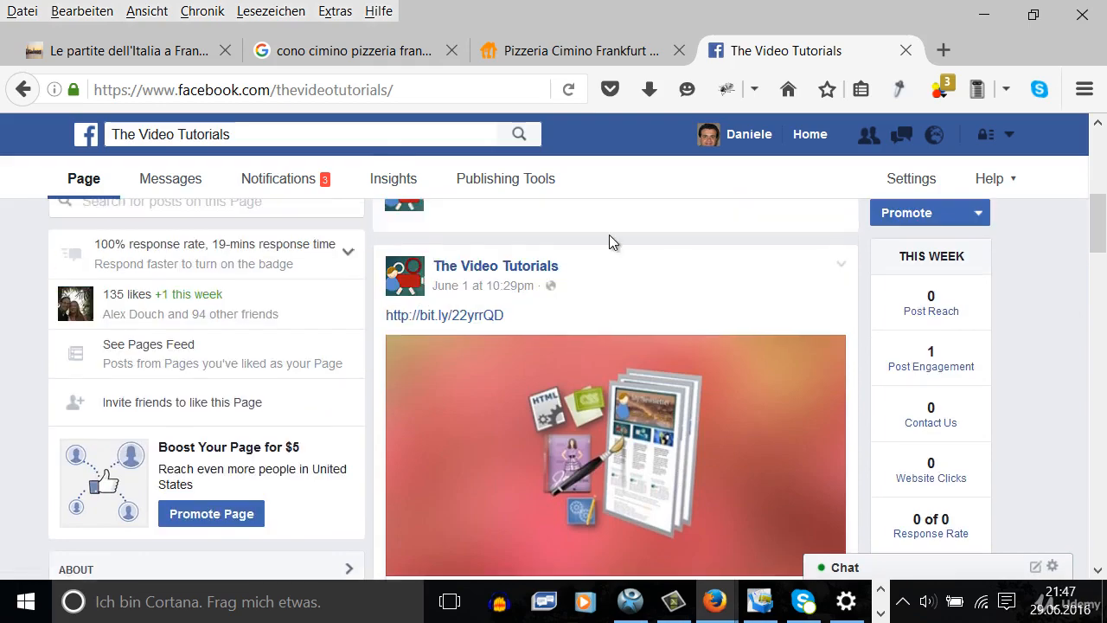
left_click_drag(1101, 250, 1094, 176)
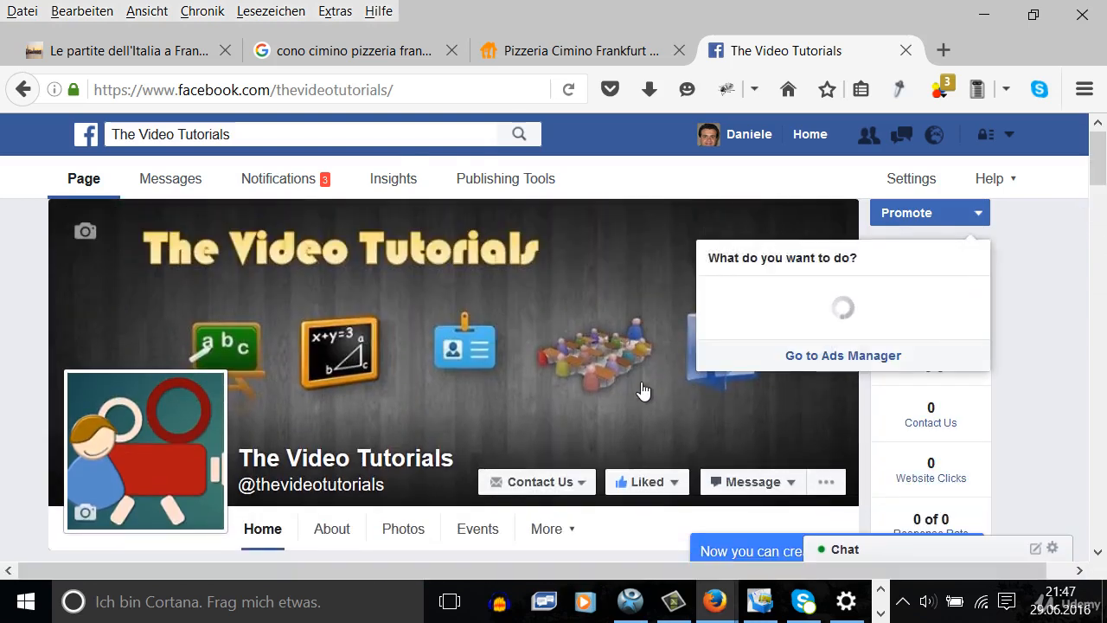
scroll(503, 489, "down", 5)
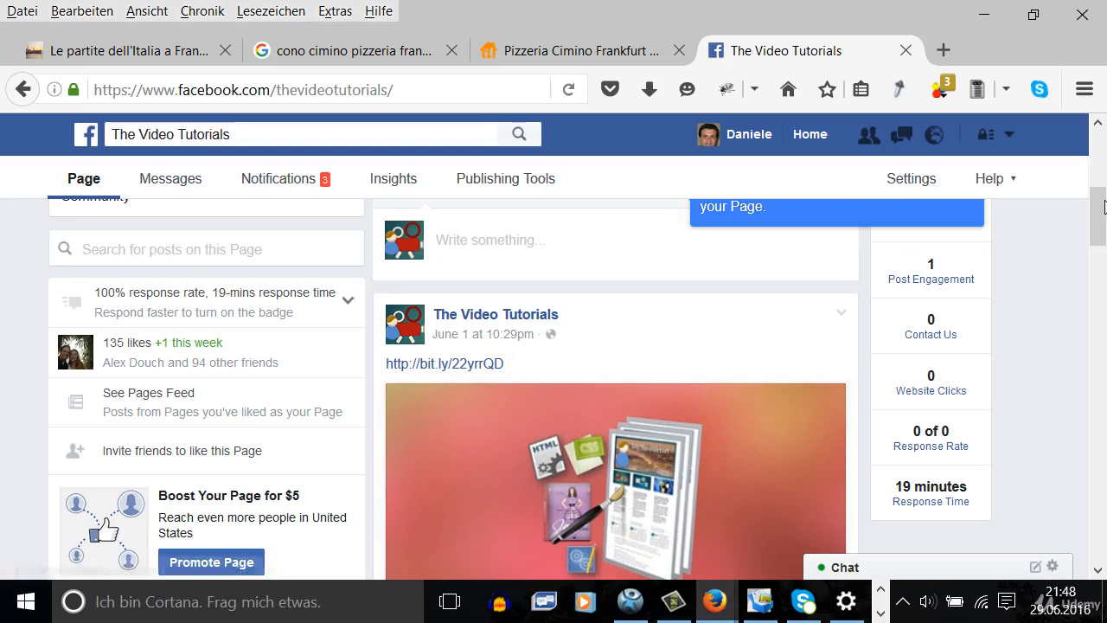
left_click_drag(1099, 216, 1102, 271)
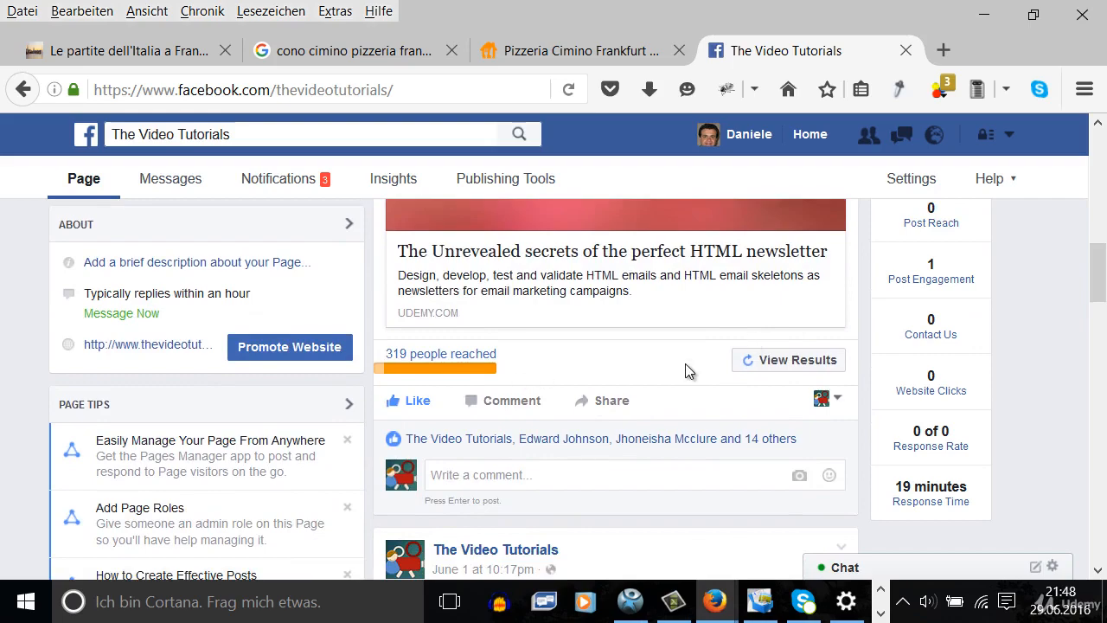
scroll(673, 331, "up", 6)
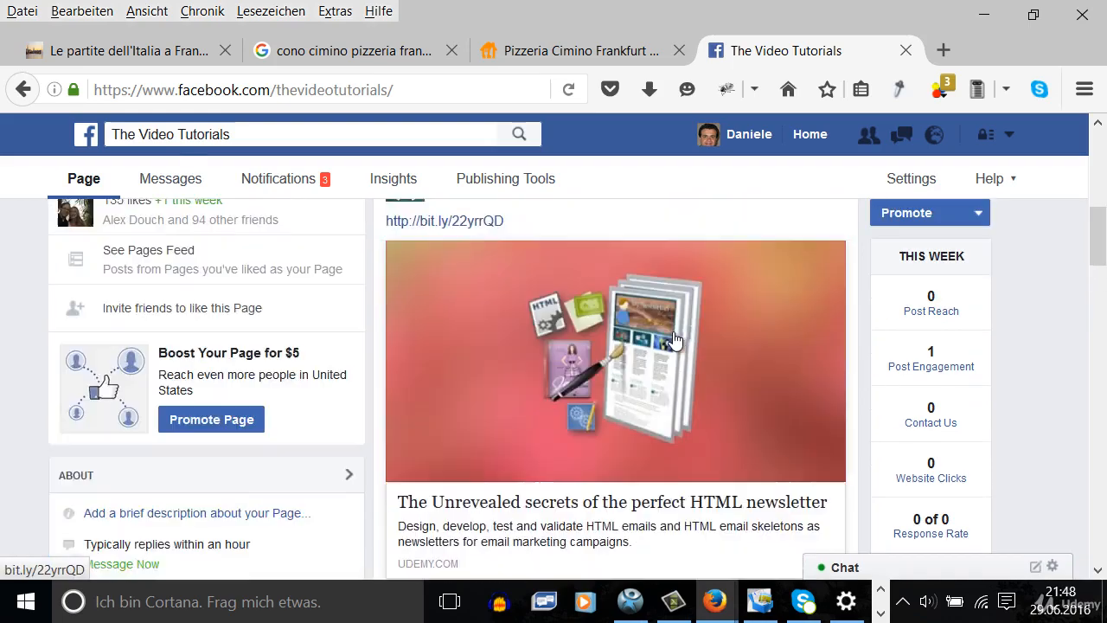
scroll(673, 339, "up", 3)
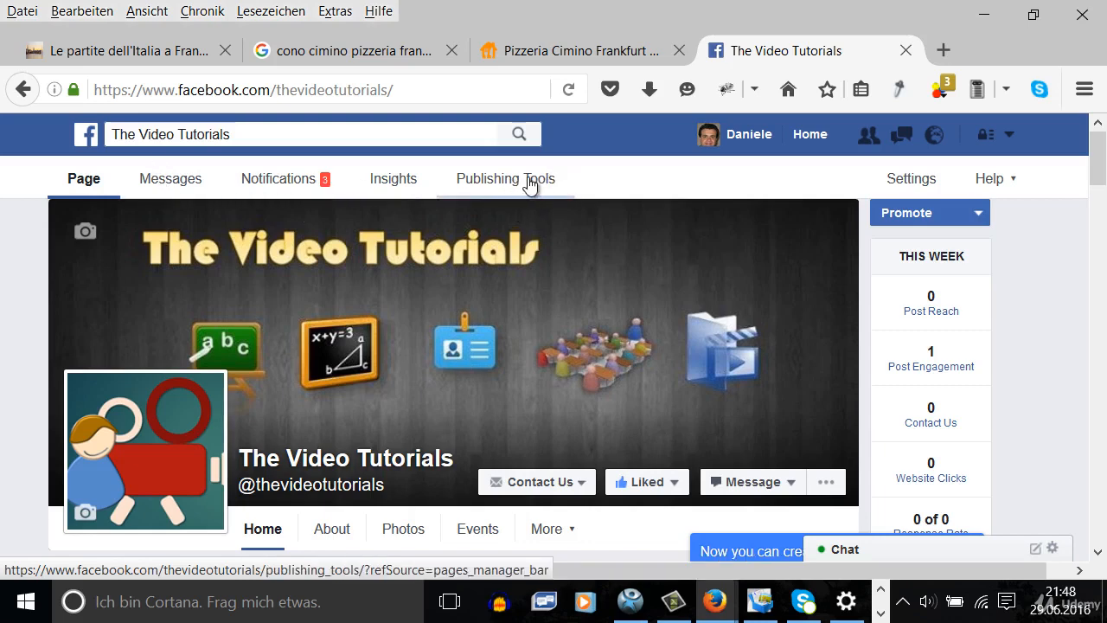
Step: Examine the page's Insights overview, from the Page Summary to the boosted post, the five most recent posts and Pages to Watch
left_click(395, 180)
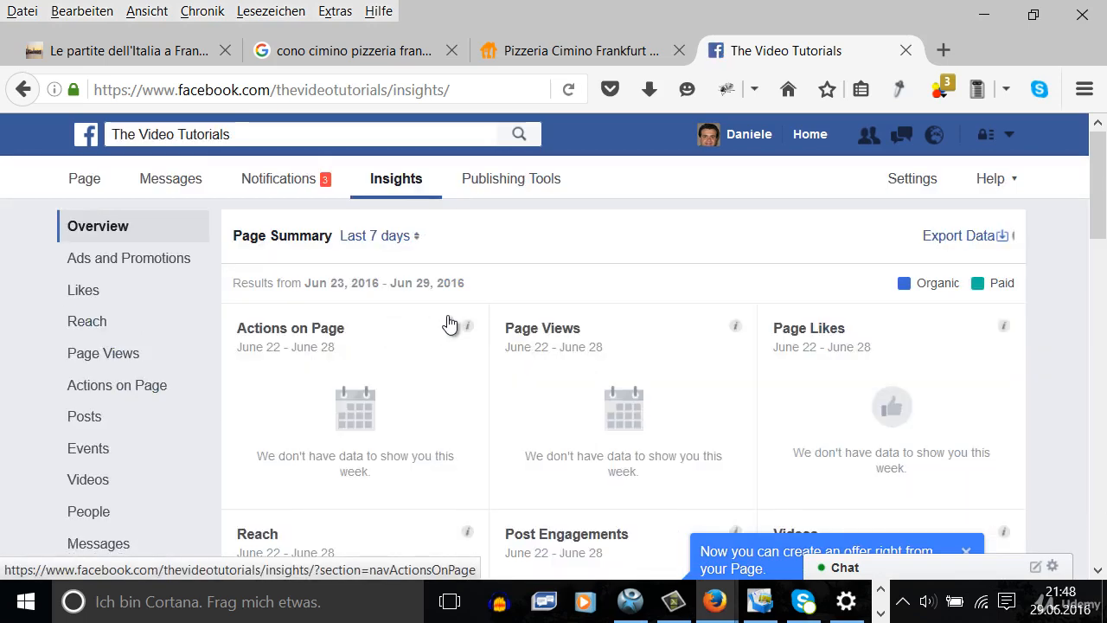
scroll(449, 324, "down", 5)
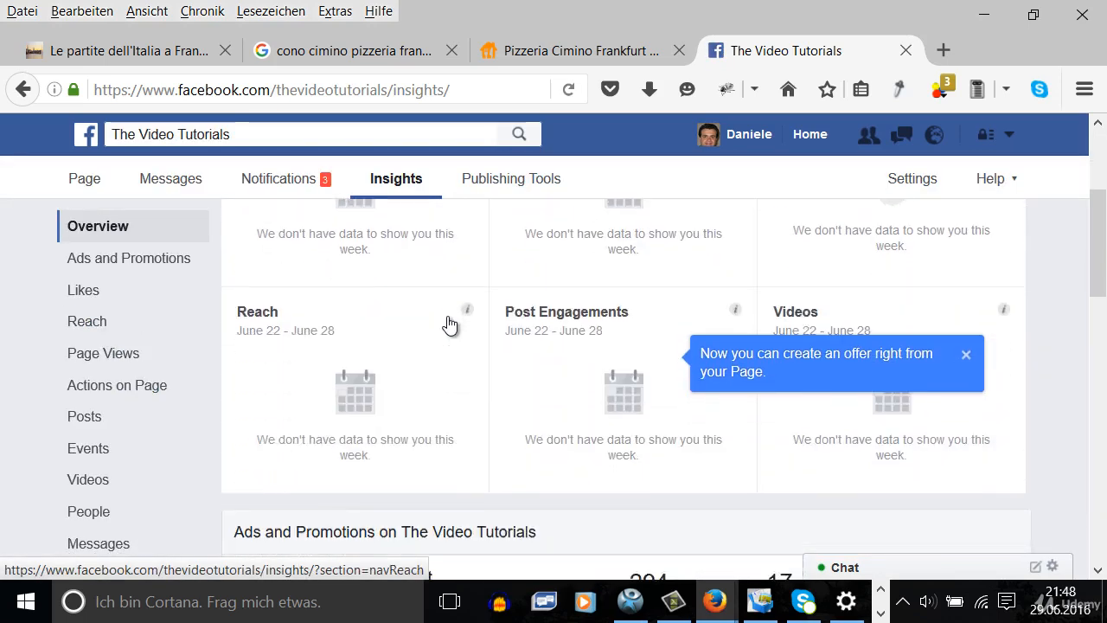
scroll(451, 318, "down", 3)
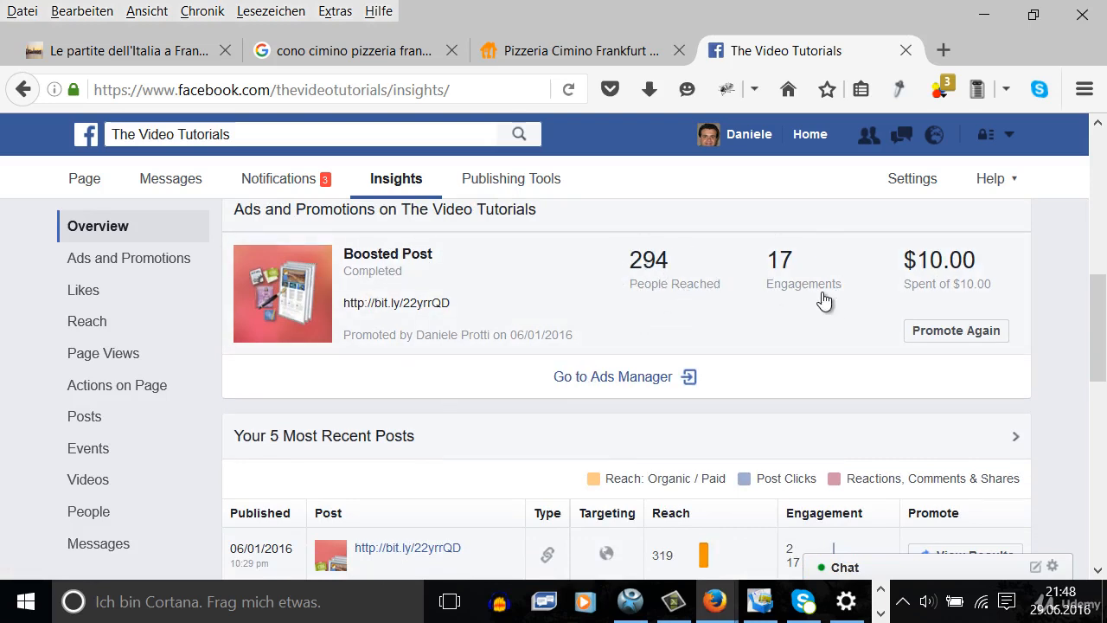
scroll(1017, 292, "down", 3)
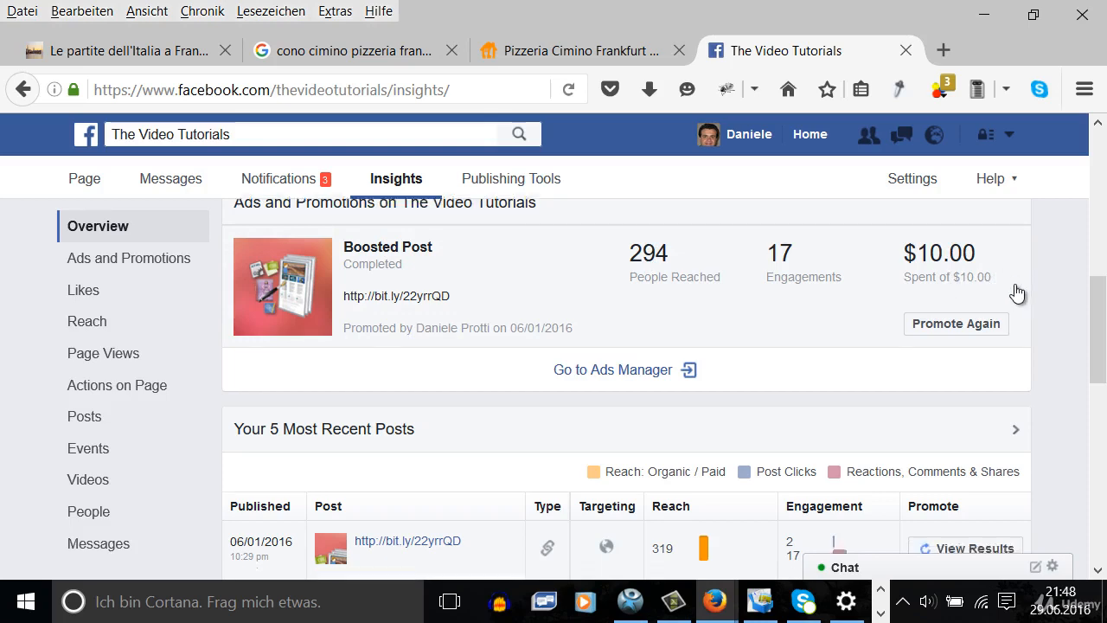
scroll(1011, 290, "down", 2)
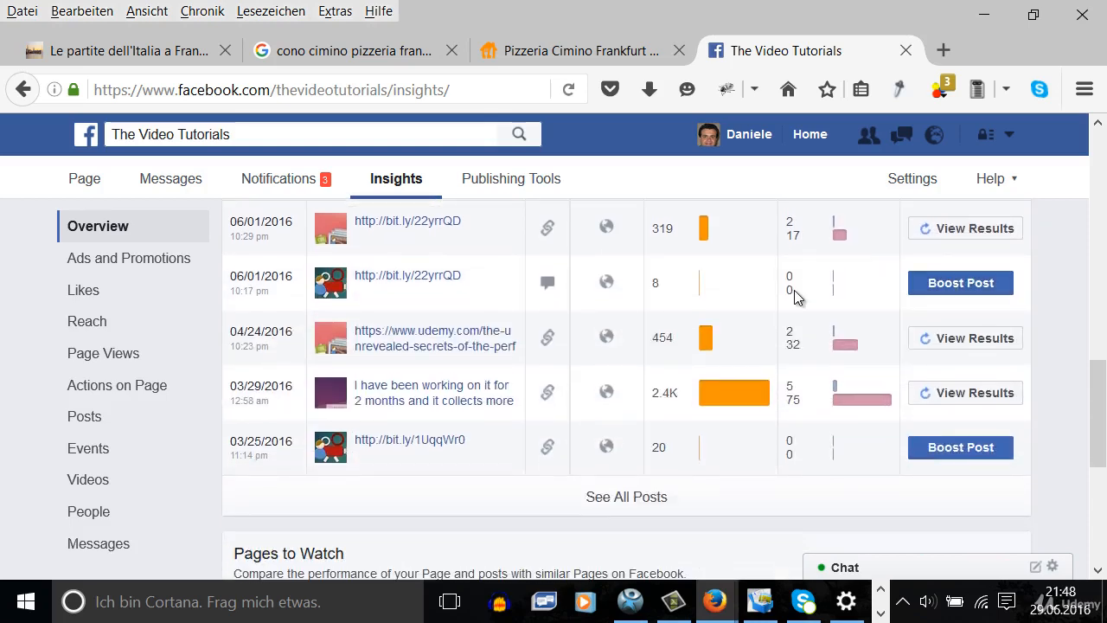
scroll(791, 294, "up", 2)
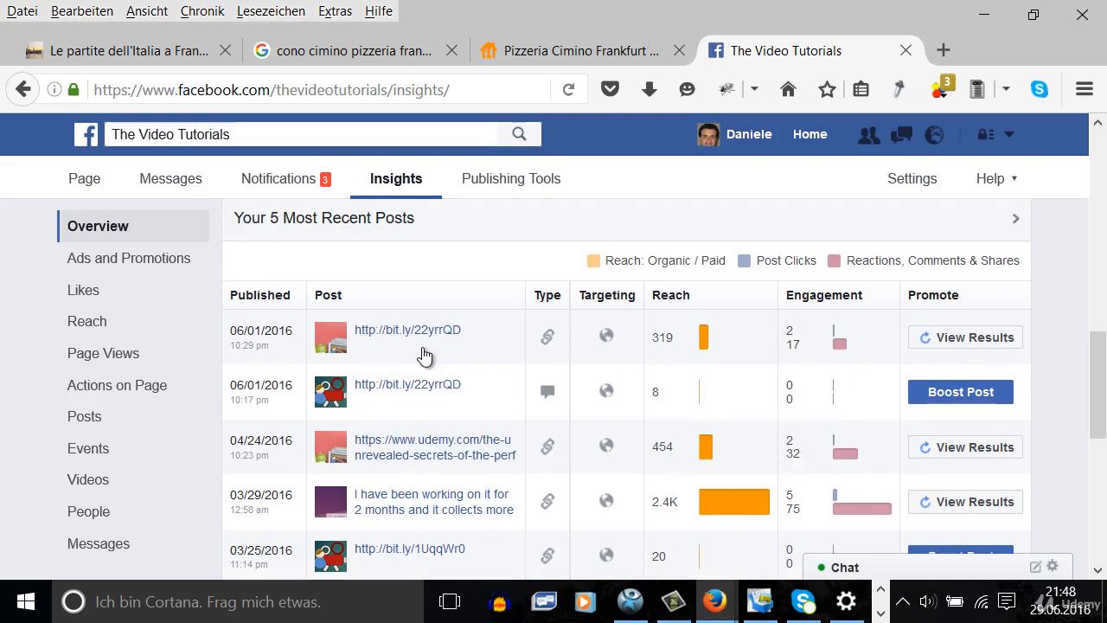
scroll(422, 450, "down", 4)
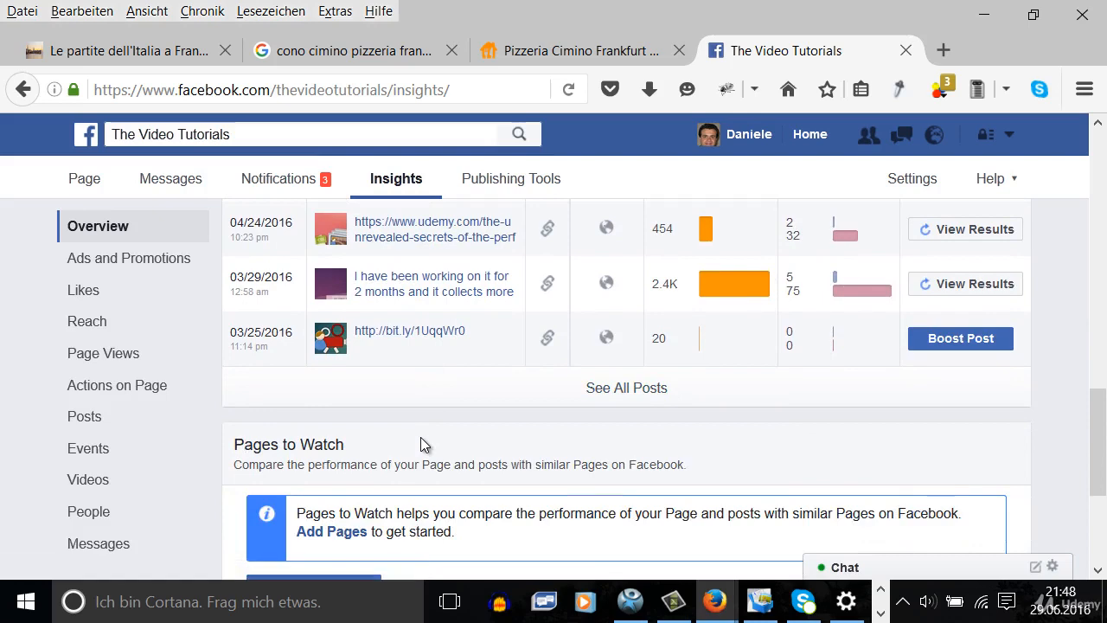
scroll(420, 443, "up", 10)
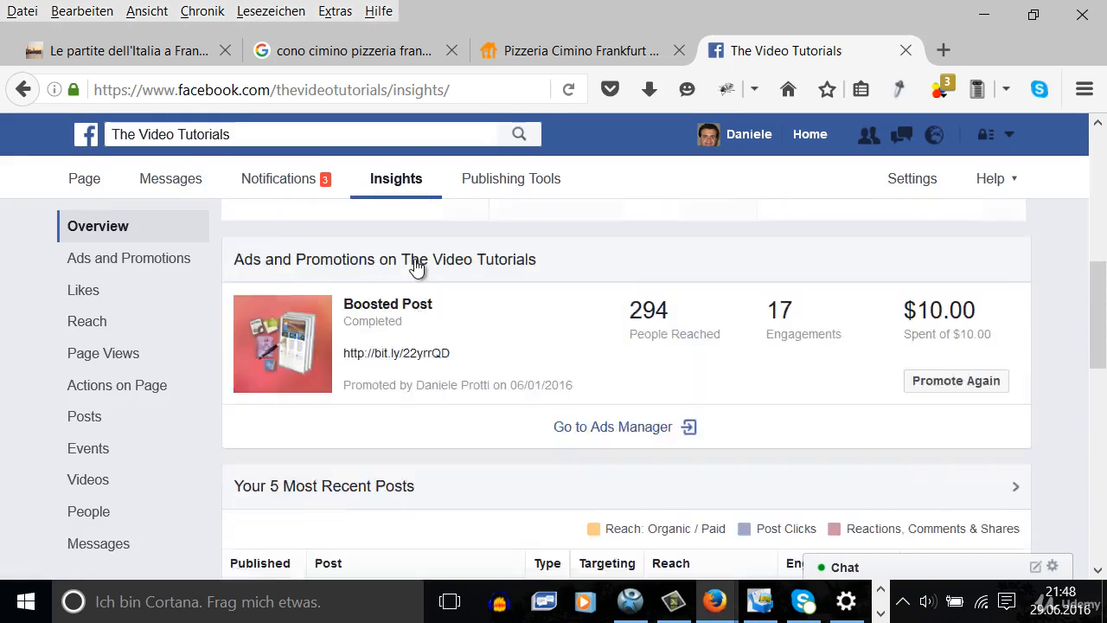
scroll(415, 267, "up", 6)
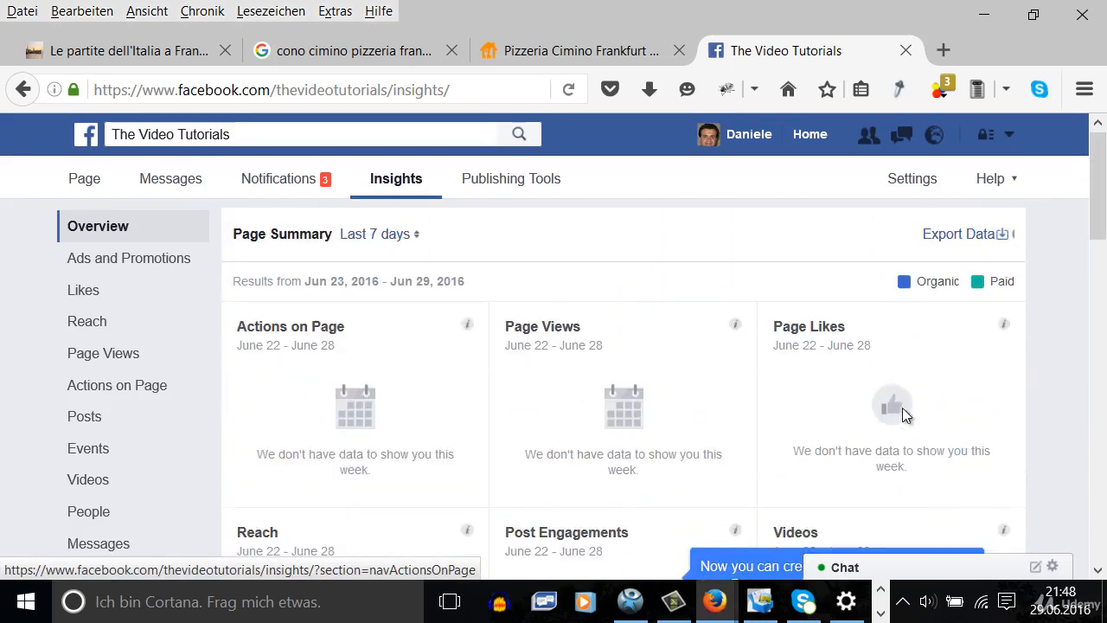
Step: View the detailed Page Likes insights, including the Total Page Likes and Net Likes charts
left_click(904, 415)
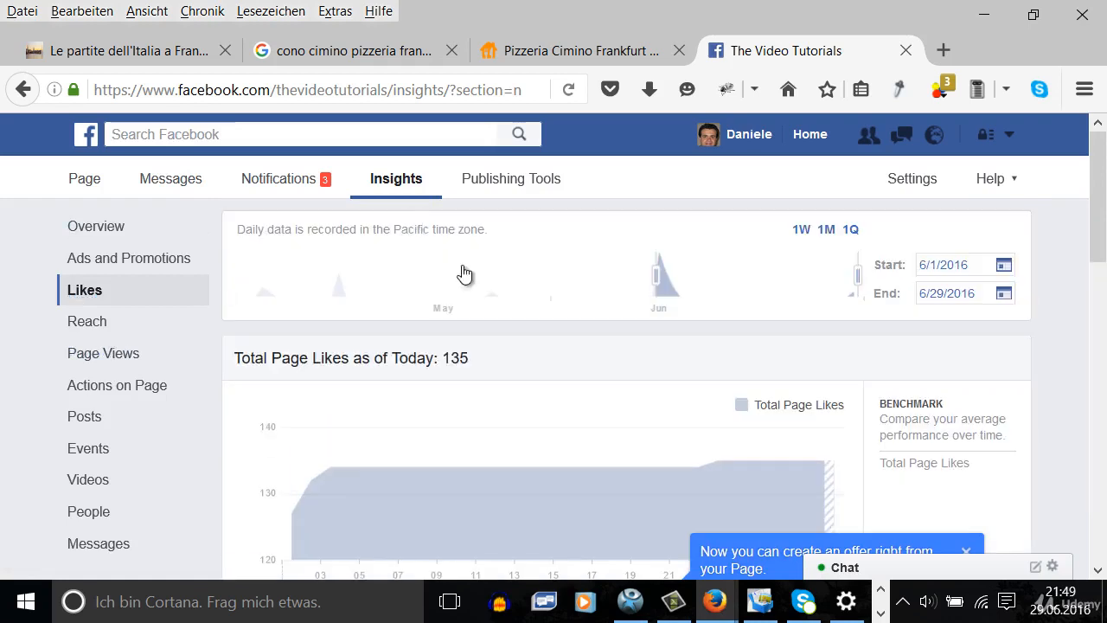
scroll(497, 351, "down", 1)
scroll(497, 352, "down", 8)
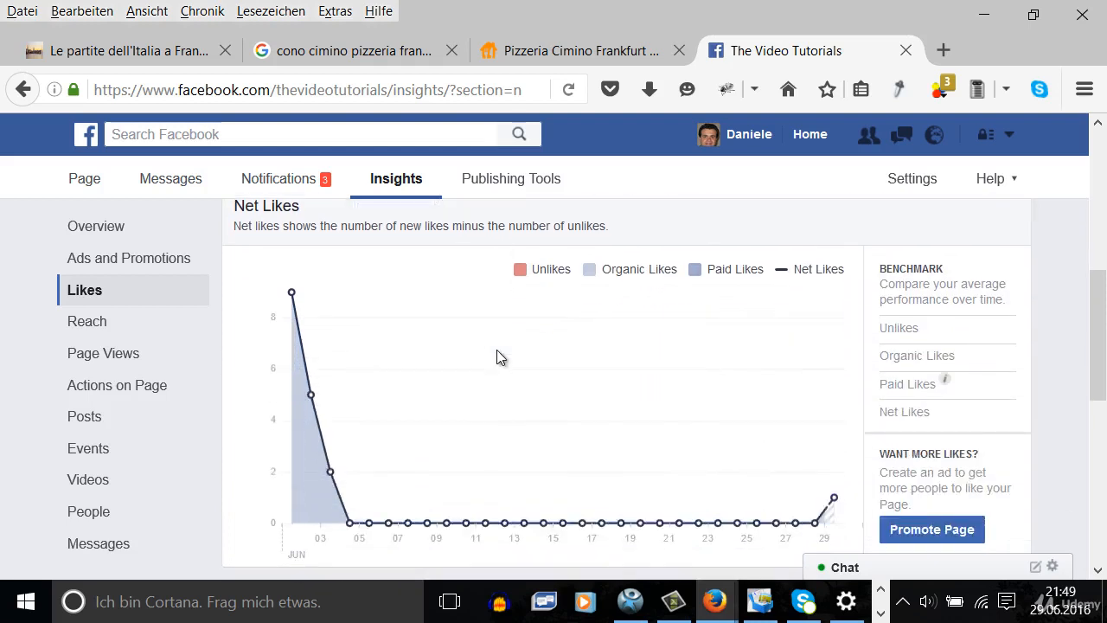
scroll(497, 357, "down", 2)
scroll(492, 358, "up", 2)
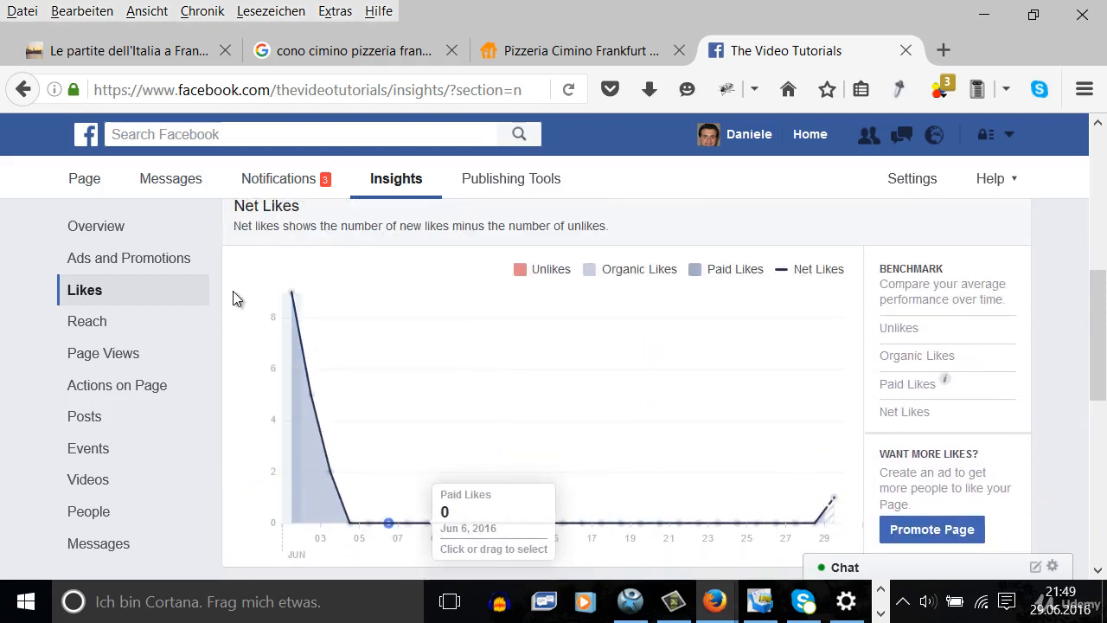
scroll(407, 310, "up", 8)
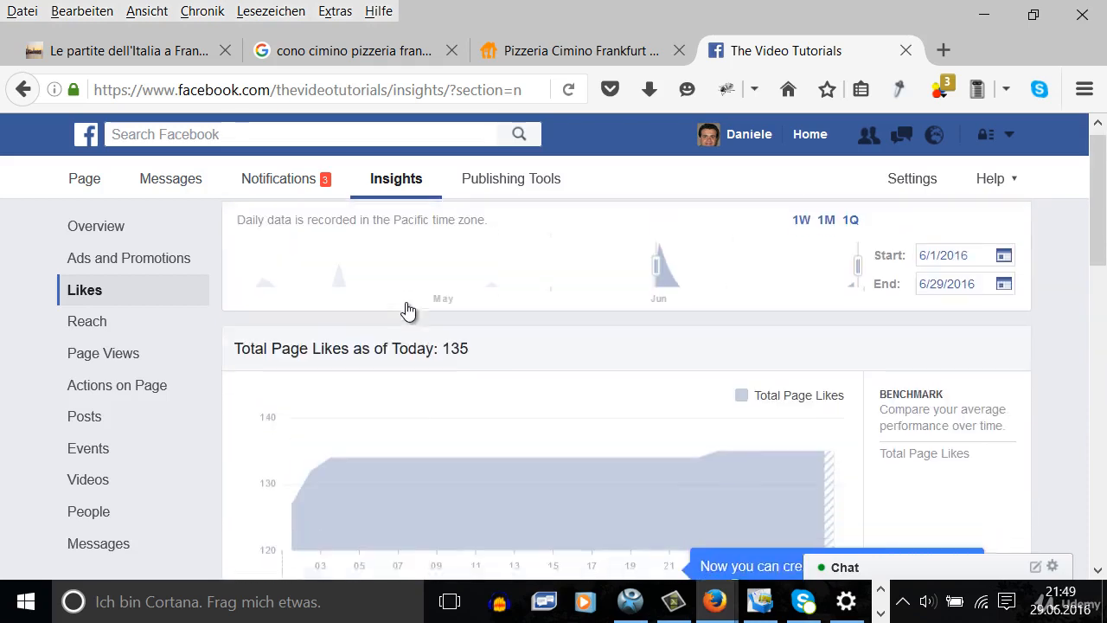
Step: Review the published posts with their reach and clicks in Publishing Tools, and check the scheduled posts
left_click(519, 180)
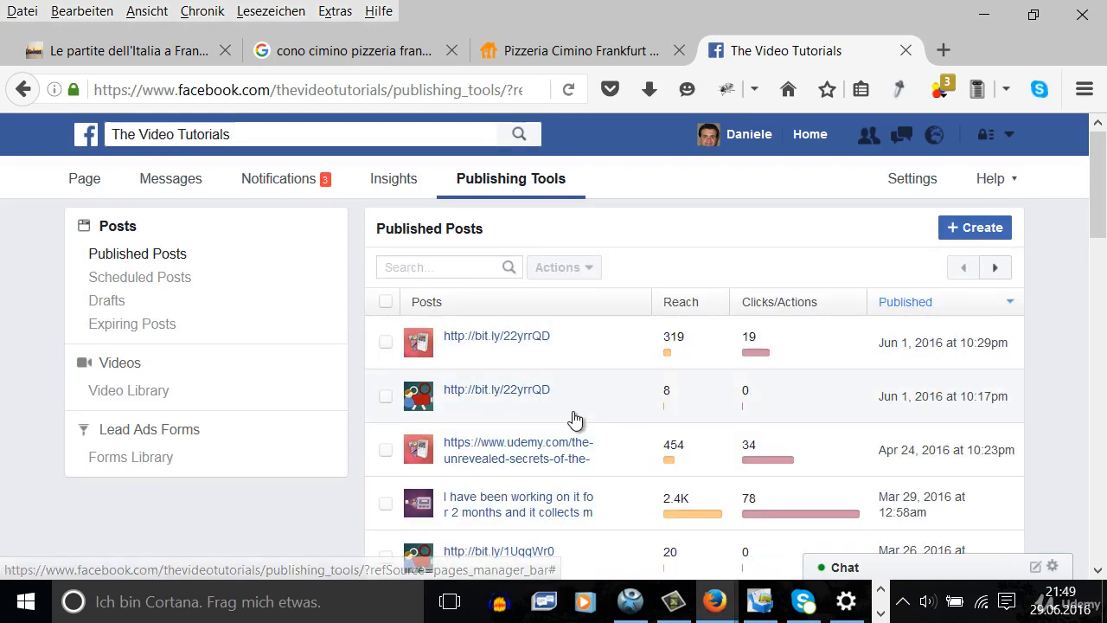
scroll(573, 420, "down", 6)
scroll(573, 424, "down", 5)
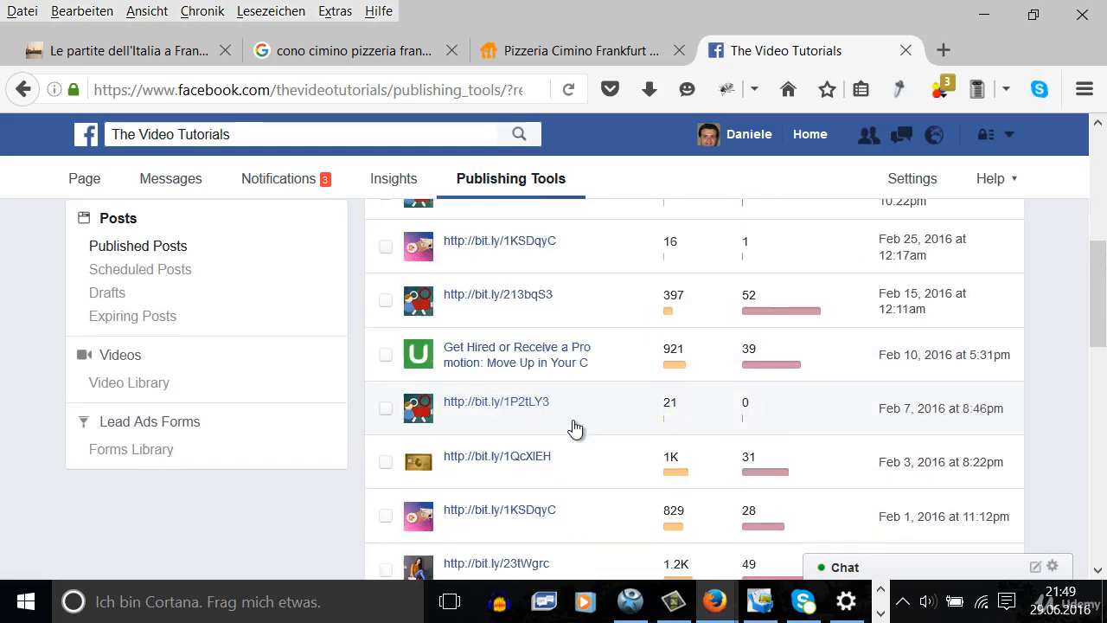
scroll(573, 424, "up", 11)
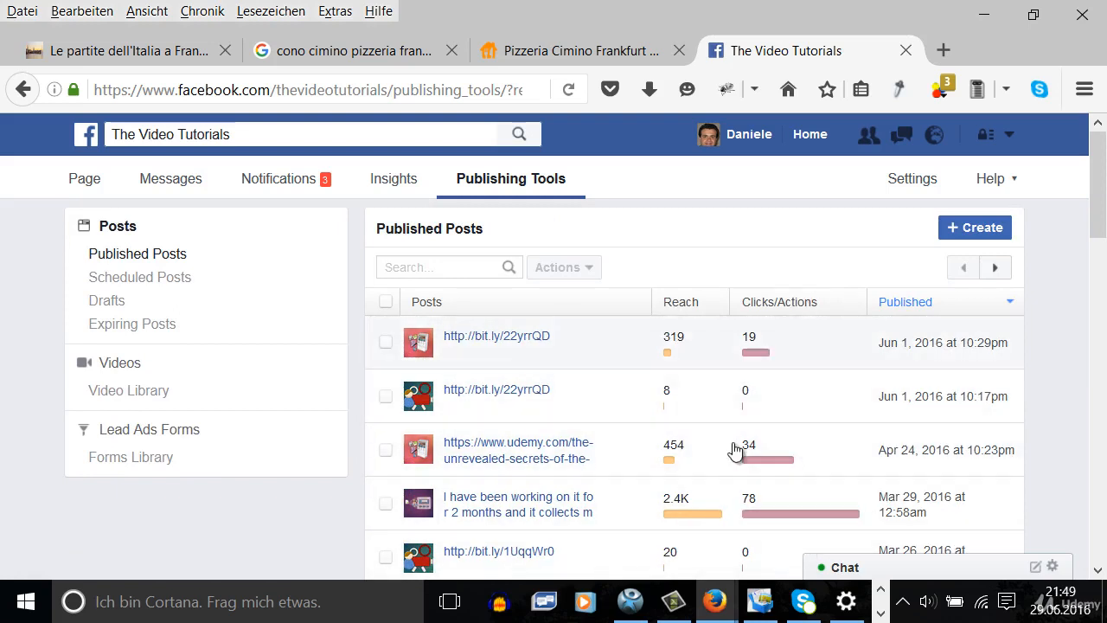
scroll(843, 402, "down", 2)
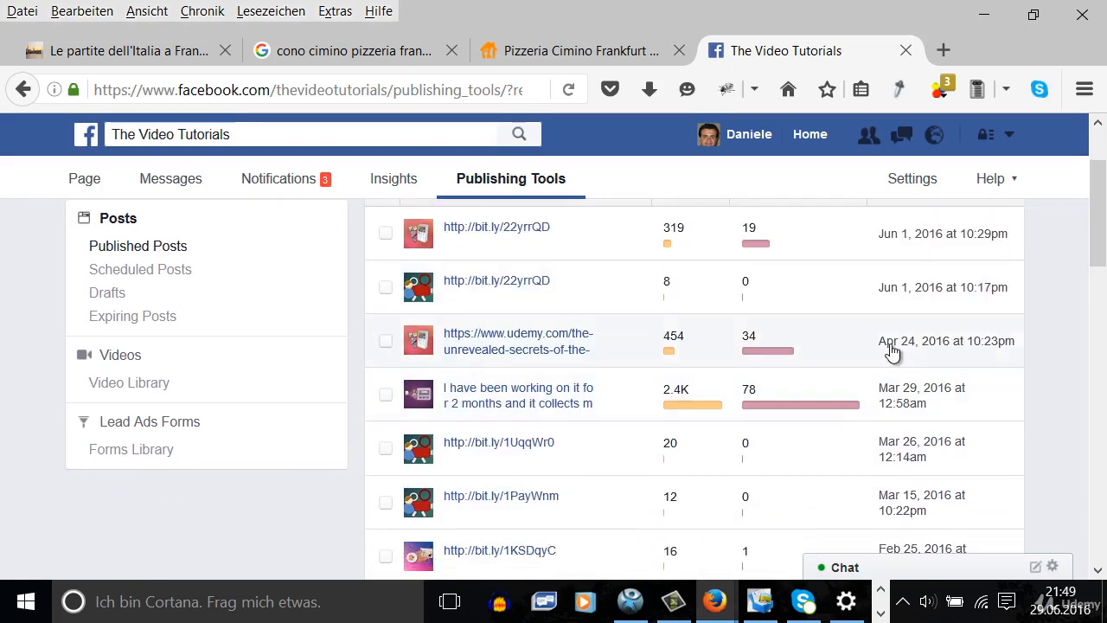
scroll(916, 337, "up", 2)
scroll(918, 438, "down", 10)
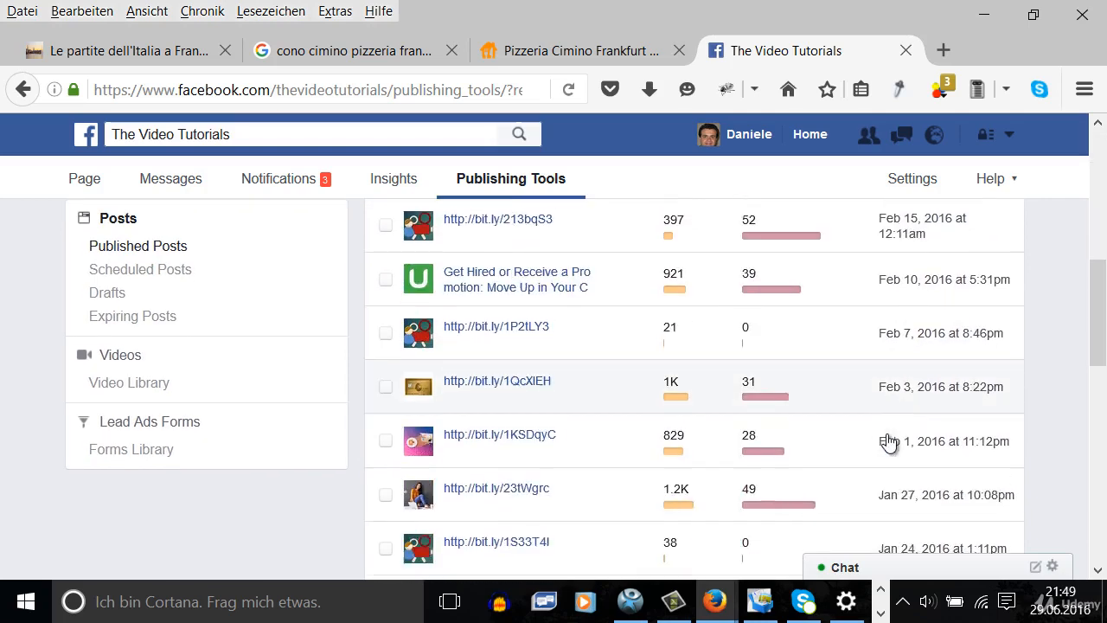
left_click(136, 278)
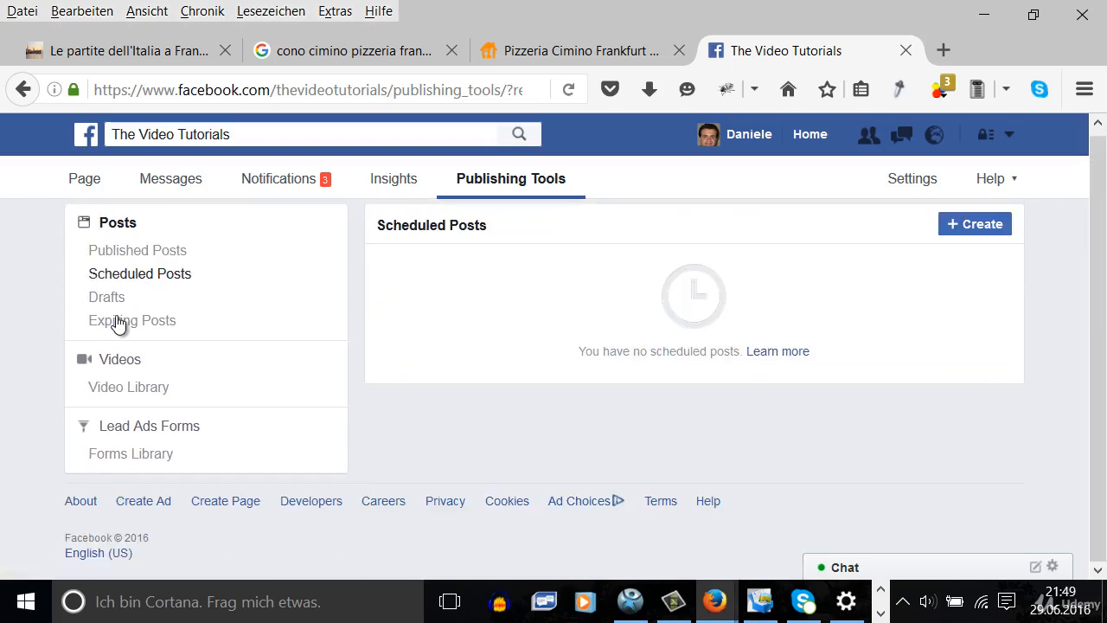
left_click(886, 612)
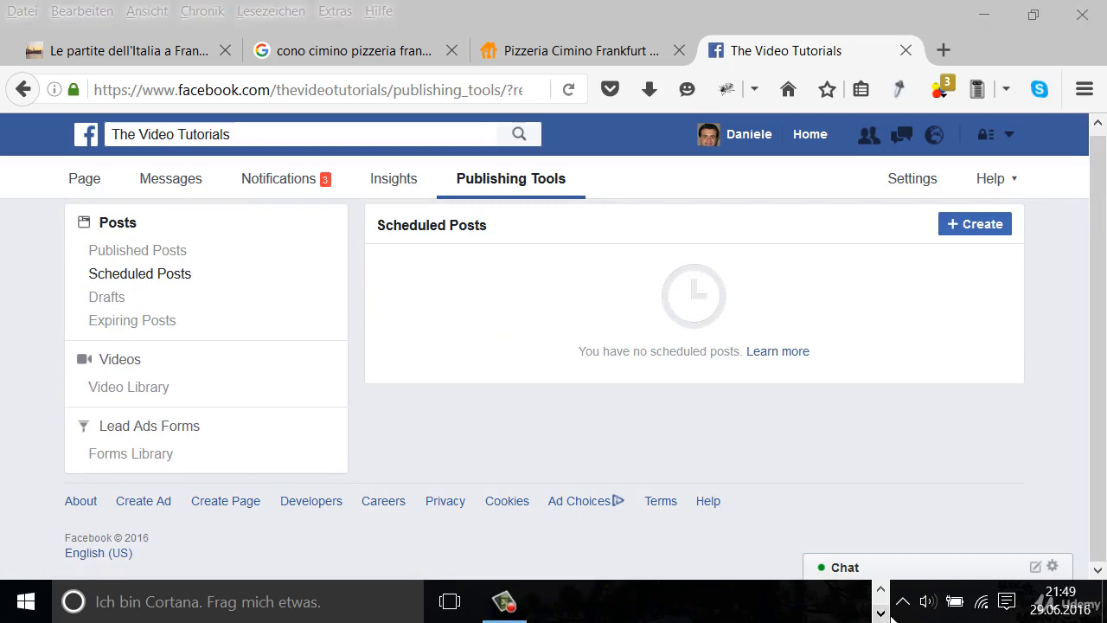
Step: Check the page's notifications and messages, and return to the main view of The Video Tutorials
left_click(396, 182)
left_click(290, 179)
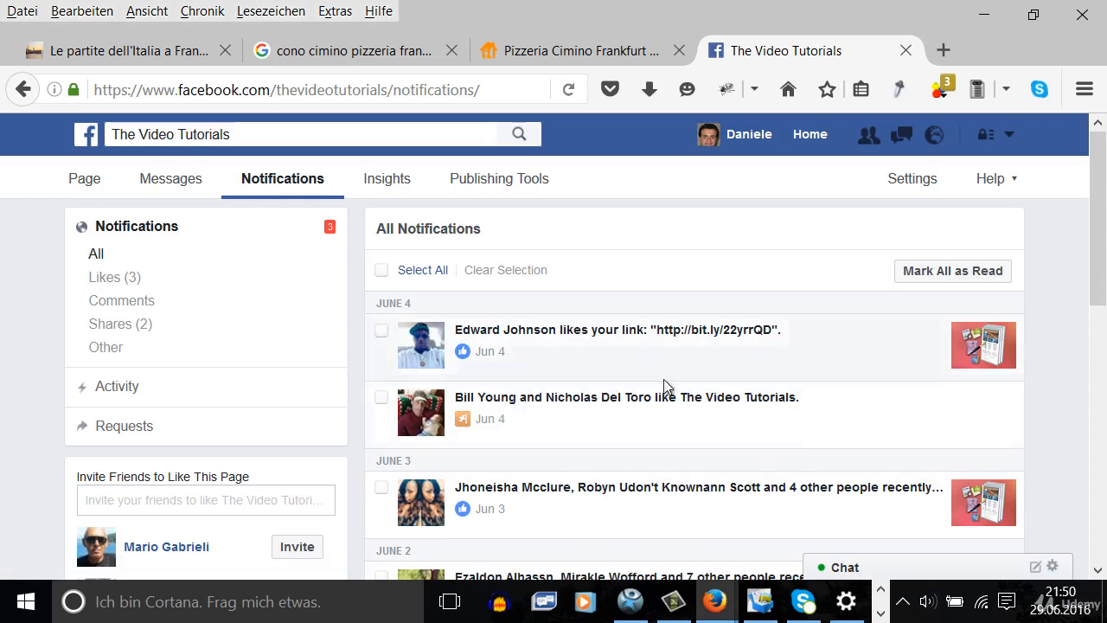
left_click(172, 181)
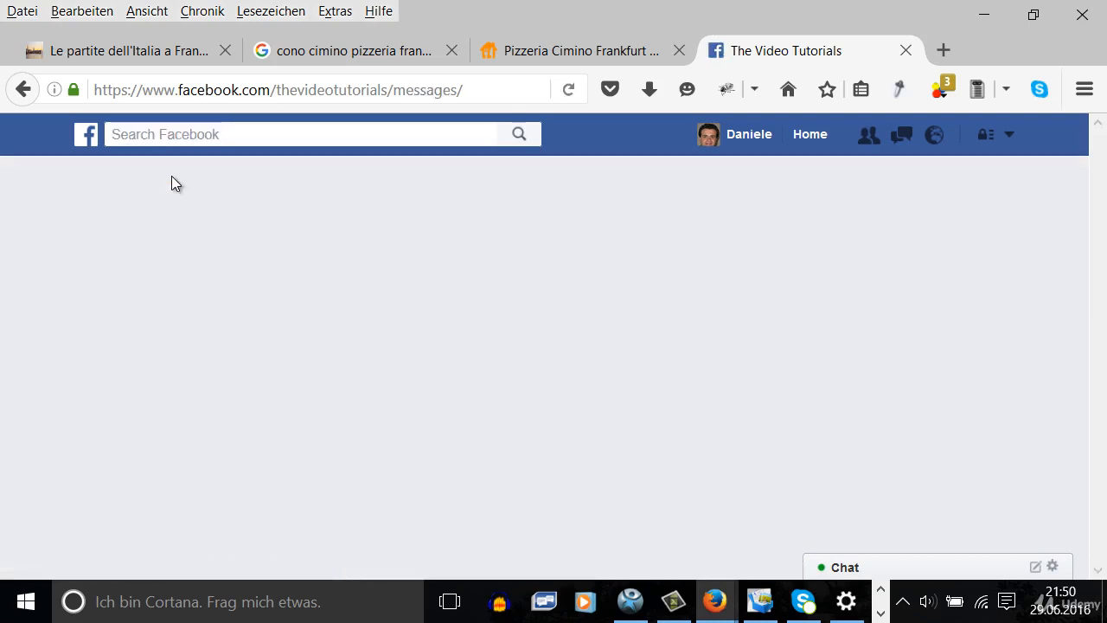
left_click(80, 180)
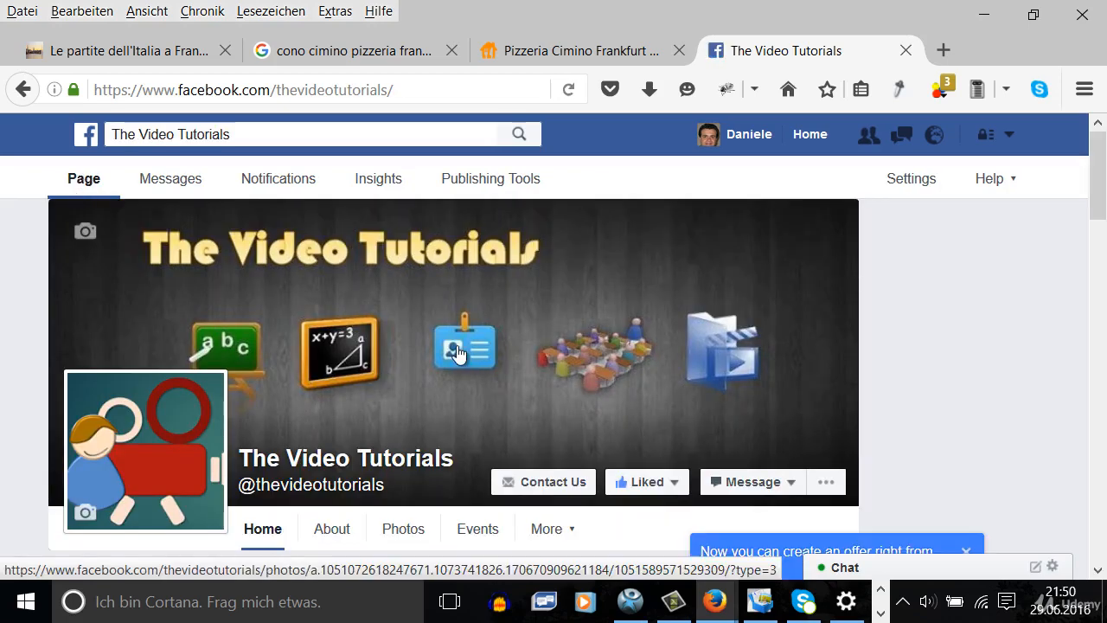
Step: Review the Page Info in the About section and try the Contact Us button in the page header
scroll(447, 383, "down", 3)
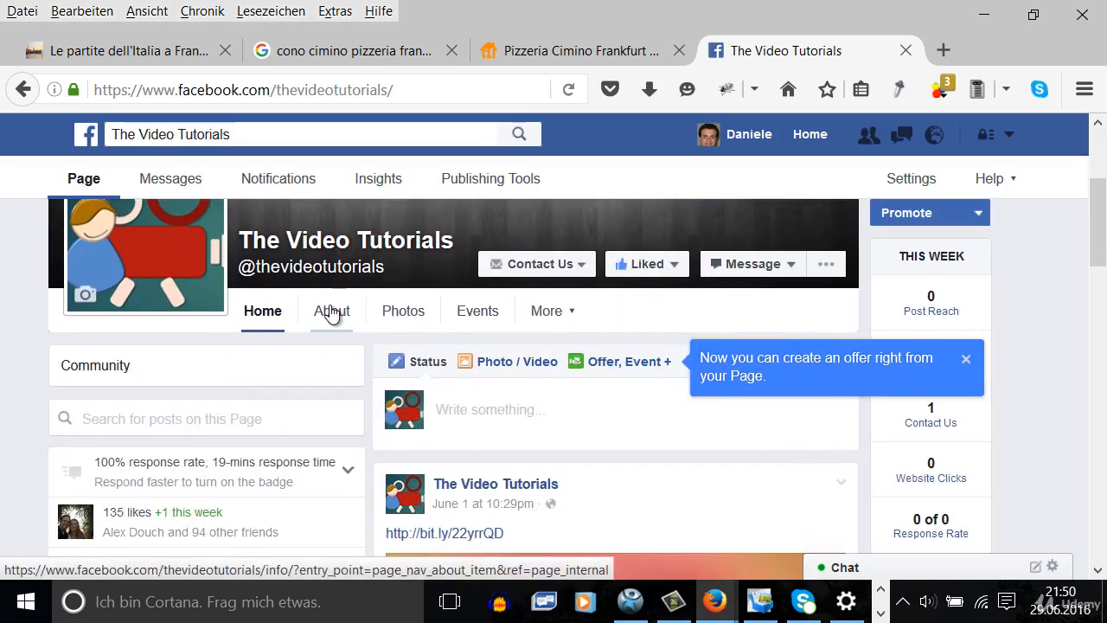
left_click(330, 309)
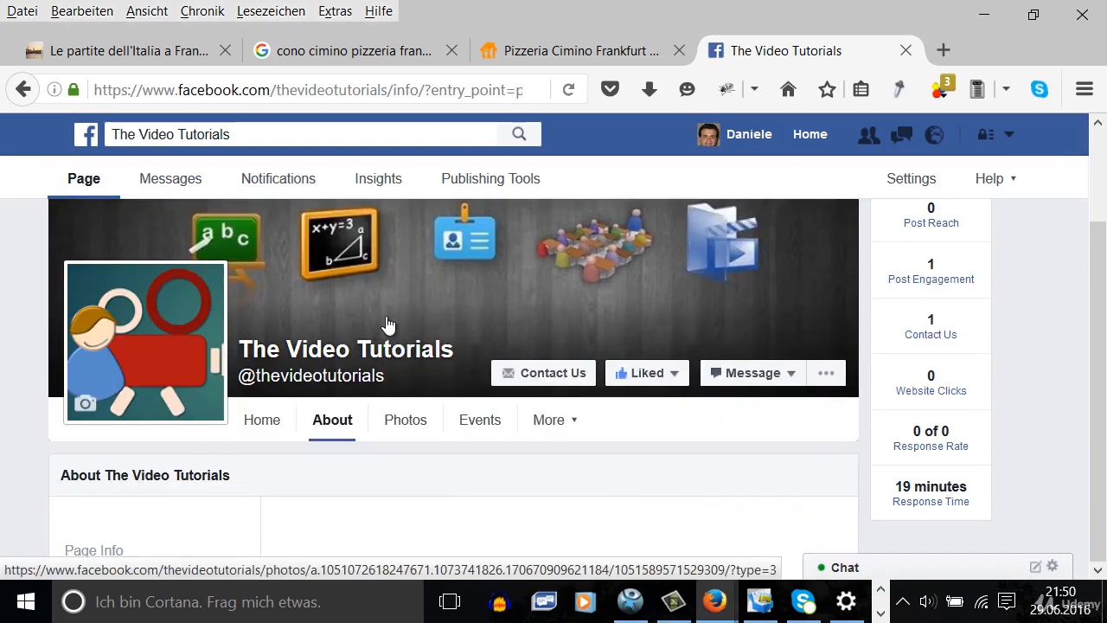
scroll(387, 322, "down", 3)
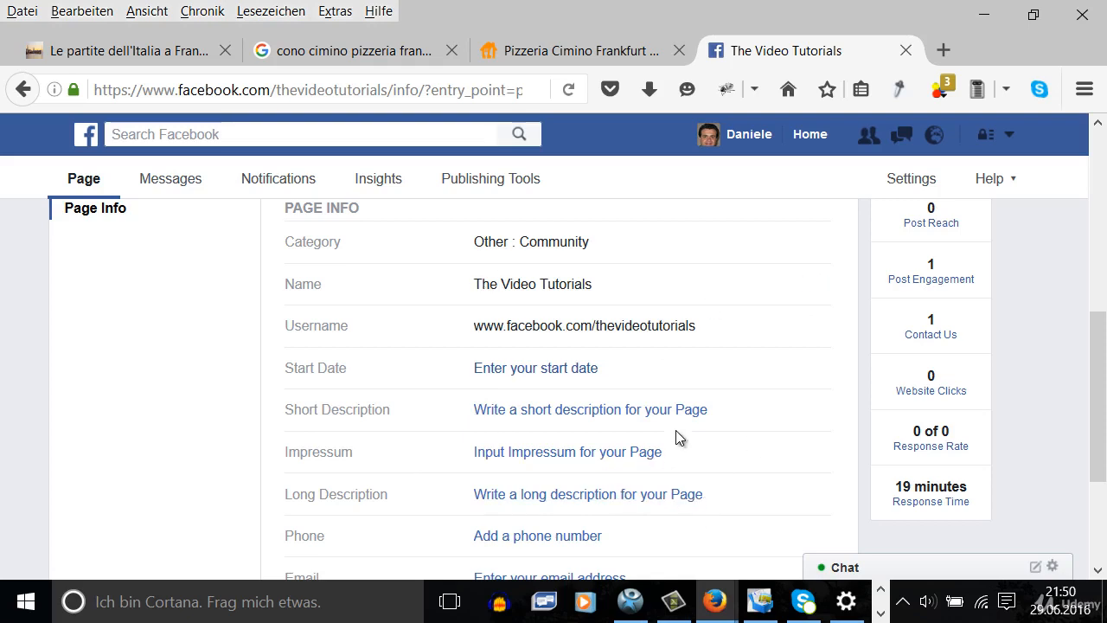
scroll(583, 373, "up", 4)
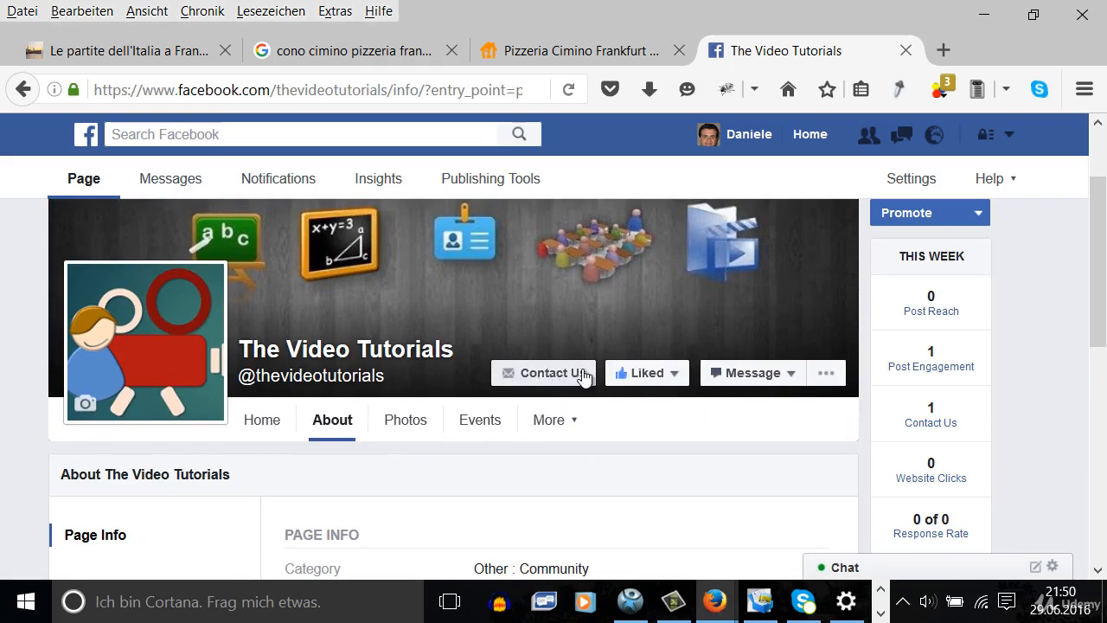
left_click(571, 381)
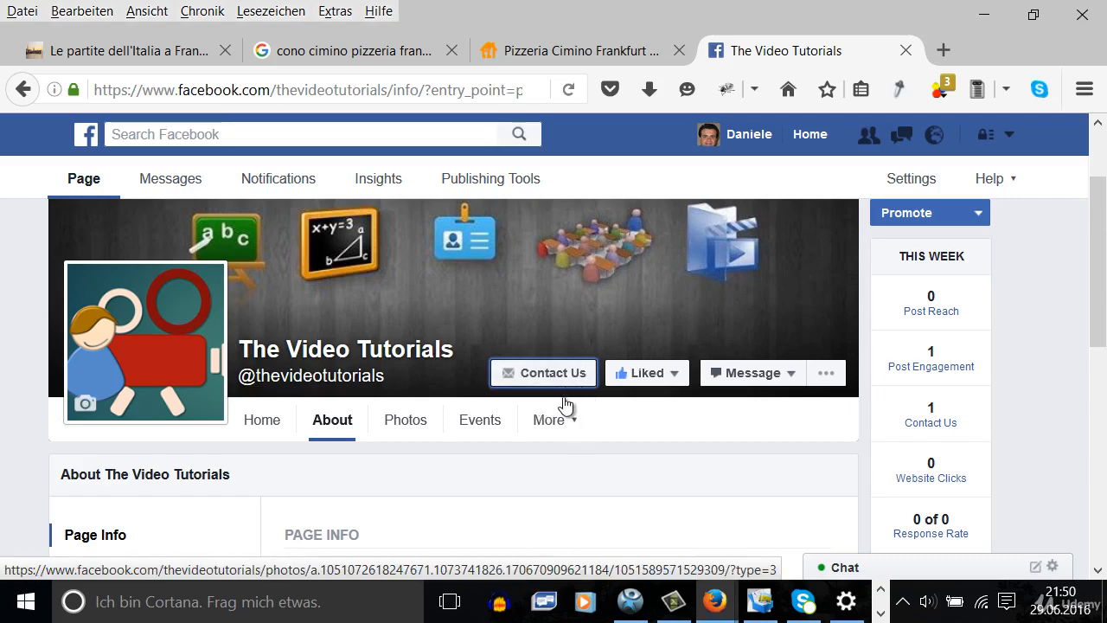
right_click(568, 386)
Step: Look through the page's photo albums and its upcoming events section
left_click(405, 422)
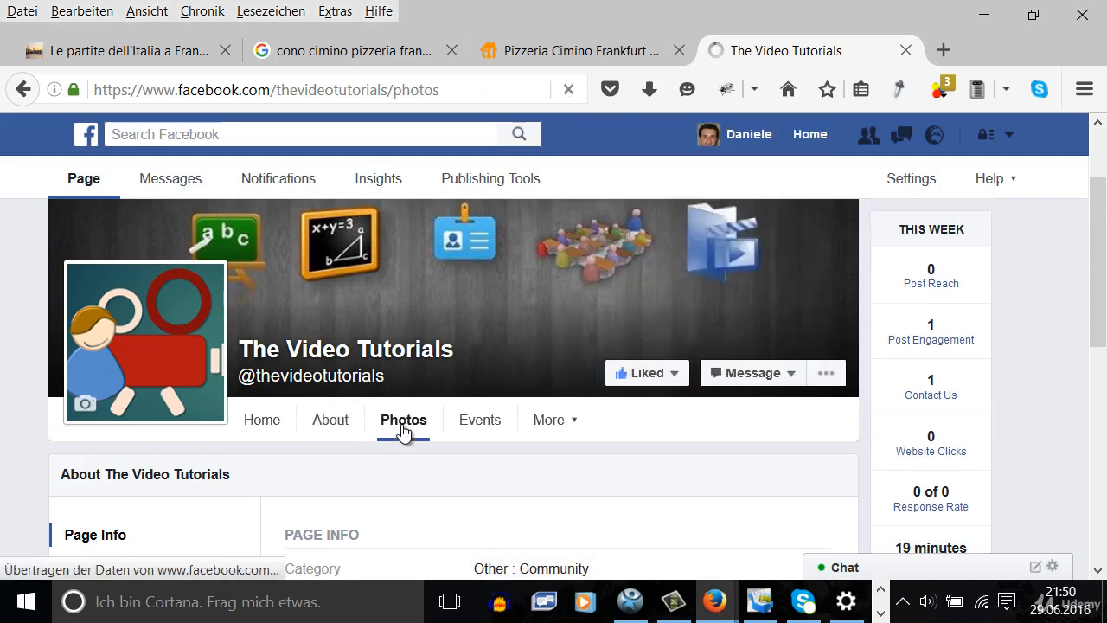
scroll(485, 428, "down", 2)
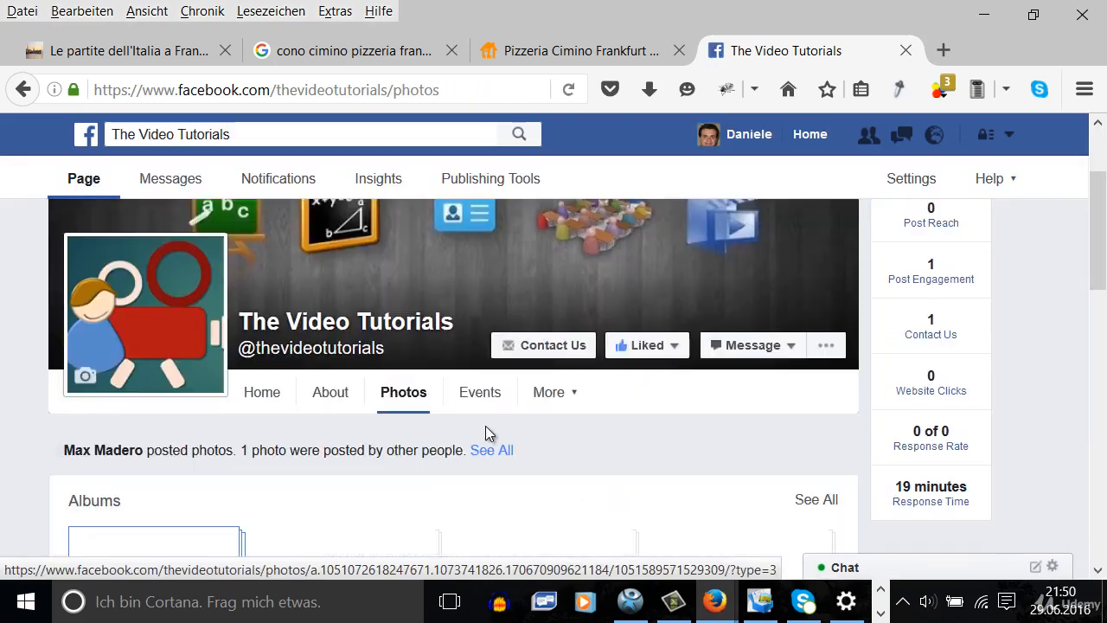
scroll(545, 473, "down", 1)
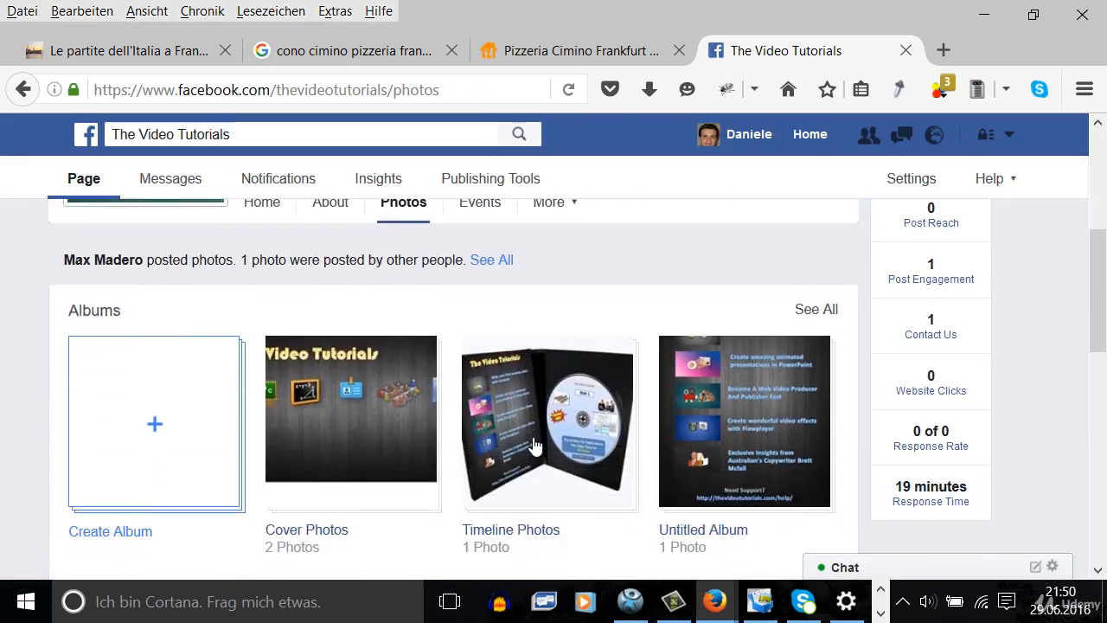
scroll(519, 415, "up", 2)
left_click(471, 424)
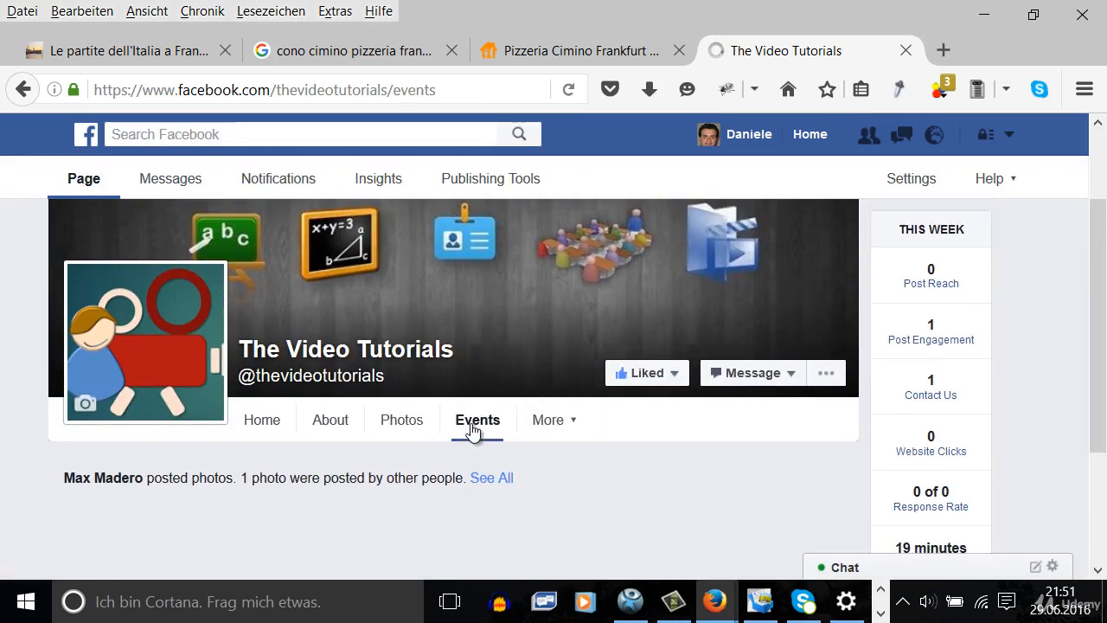
scroll(648, 406, "down", 2)
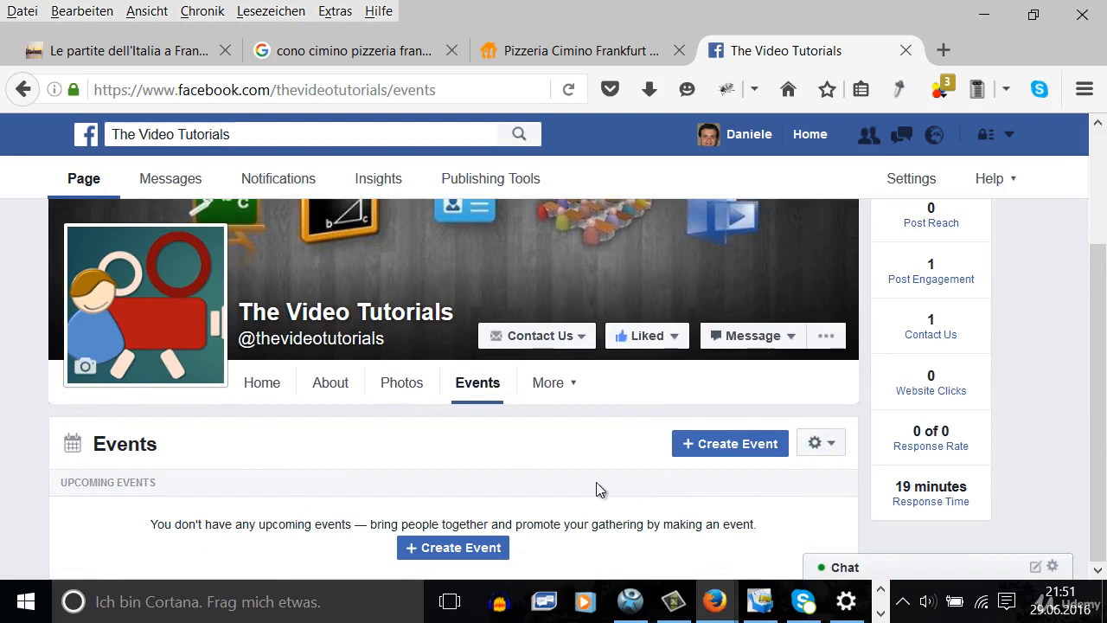
Step: Open the Contact Us button for editing and review the available button types
left_click(575, 338)
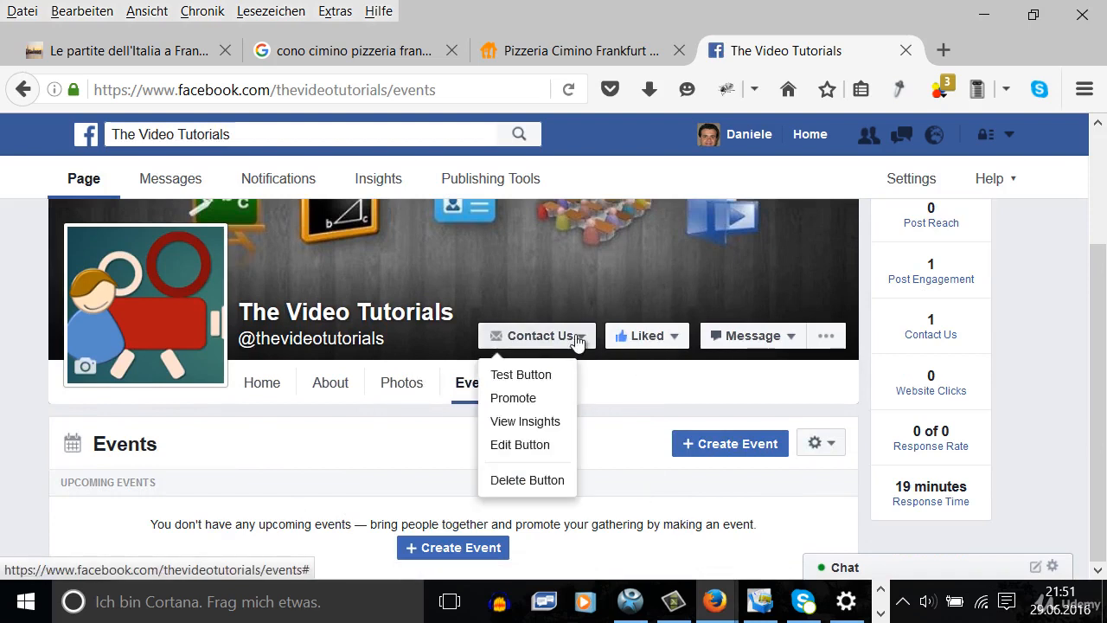
left_click(510, 446)
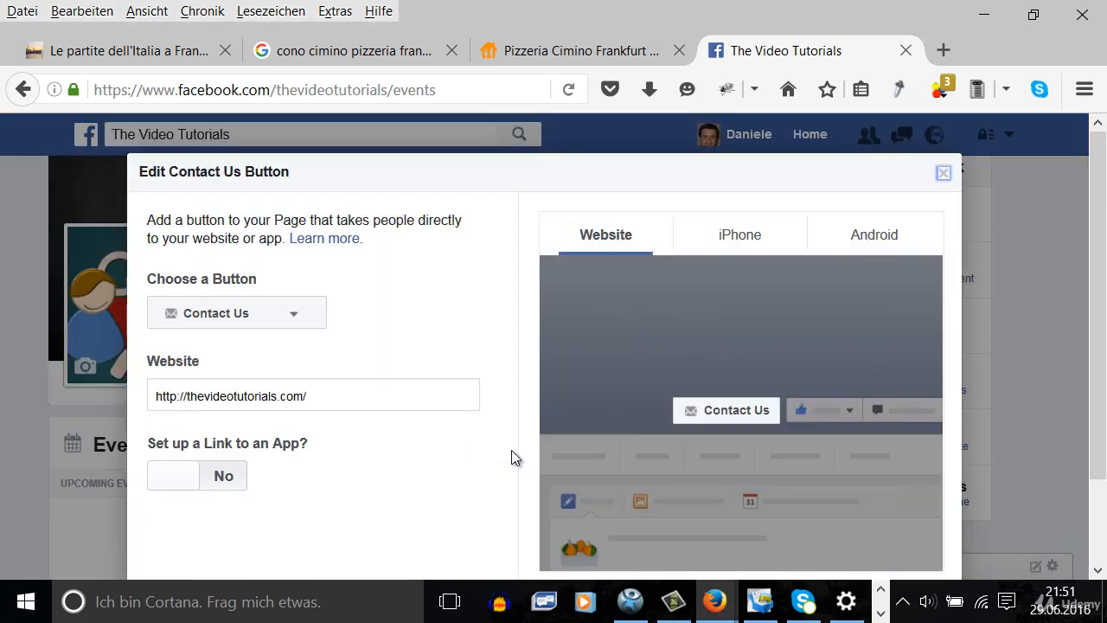
left_click(301, 321)
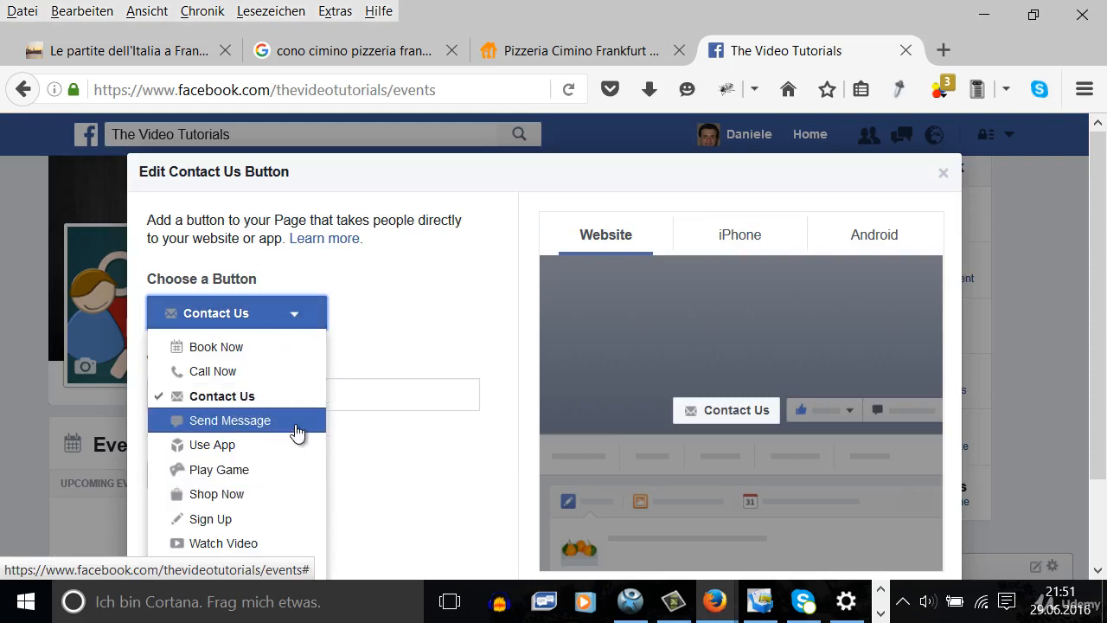
left_click(487, 268)
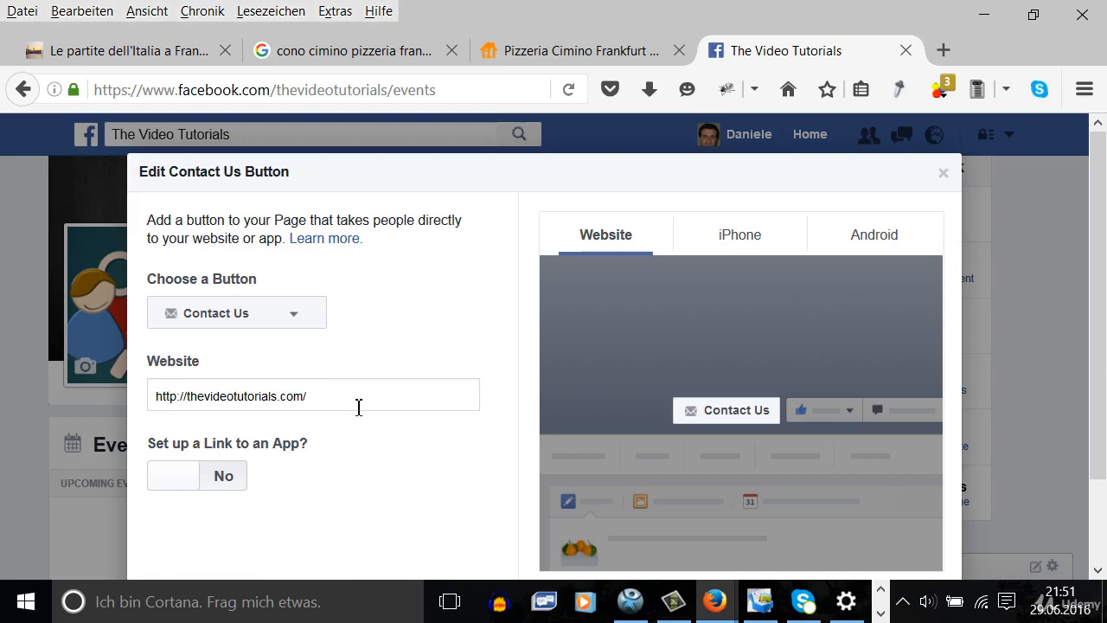
Step: Check the website link and app link option set for the Contact Us button, and close its editing dialog
left_click_drag(308, 396, 147, 389)
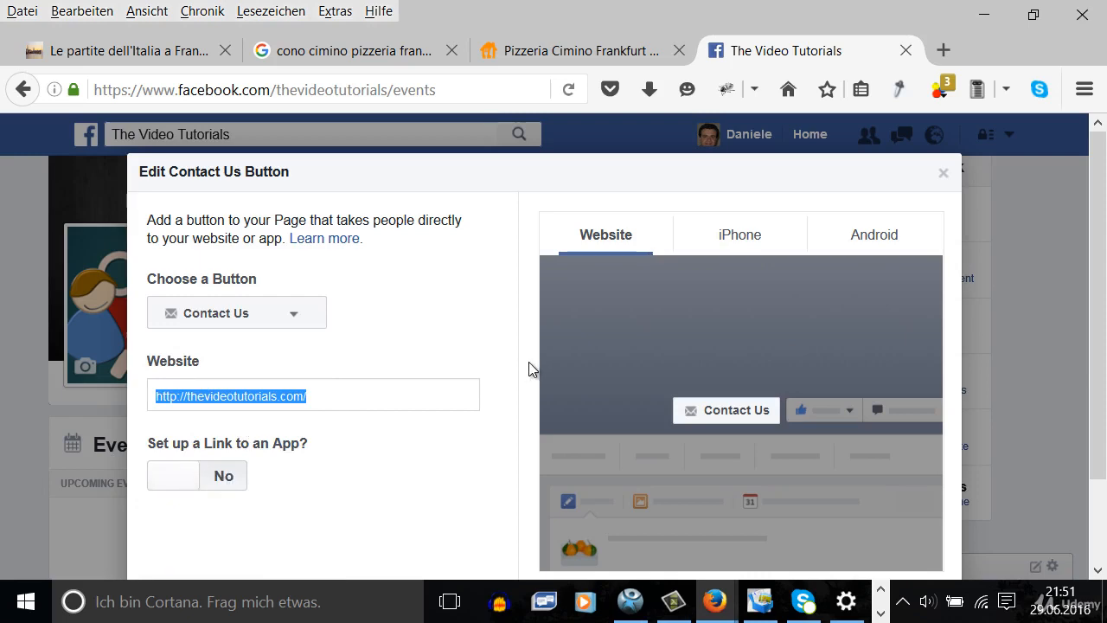
scroll(528, 361, "down", 2)
scroll(531, 379, "up", 1)
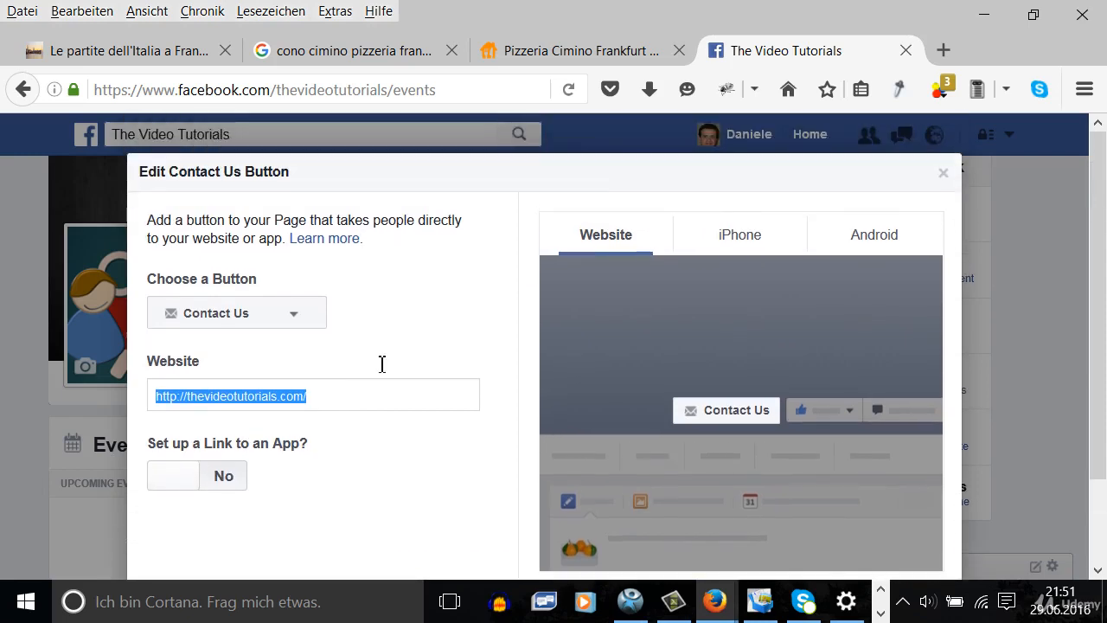
scroll(887, 447, "down", 2)
left_click(813, 527)
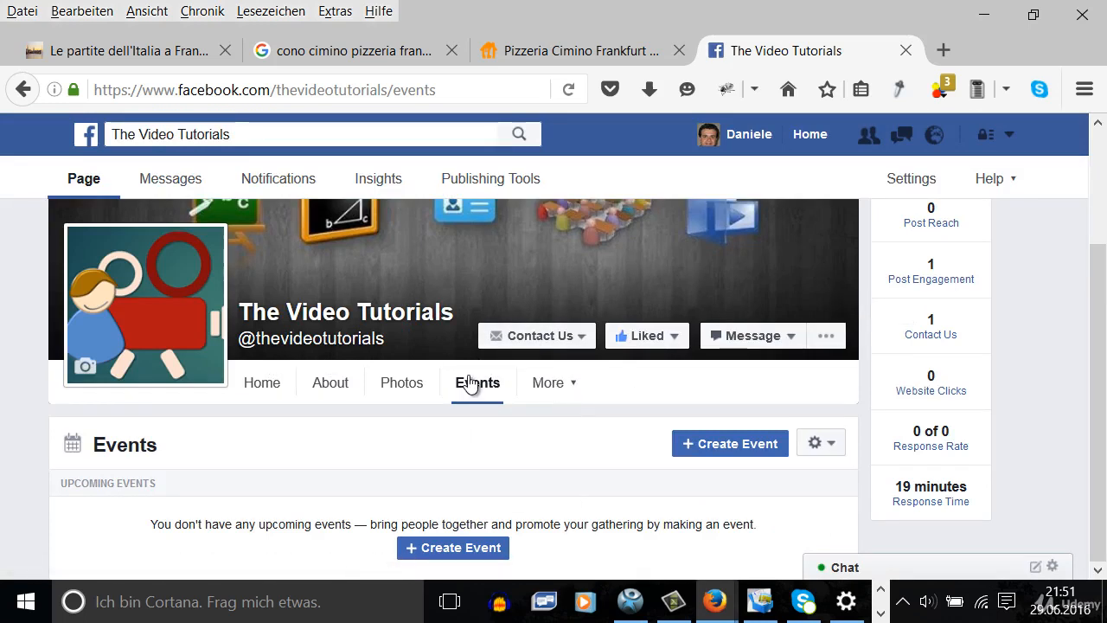
Step: Look through the management options of the Contact Us button, including View Insights, and return to the page's cover area
left_click(575, 337)
left_click(546, 389)
left_click(578, 337)
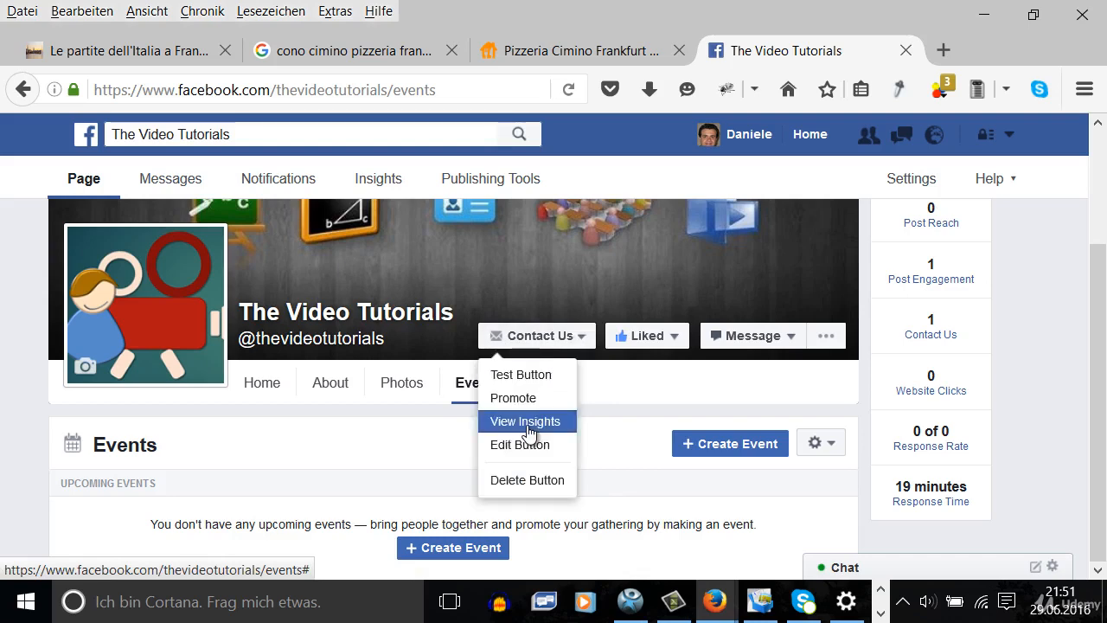
left_click(525, 421)
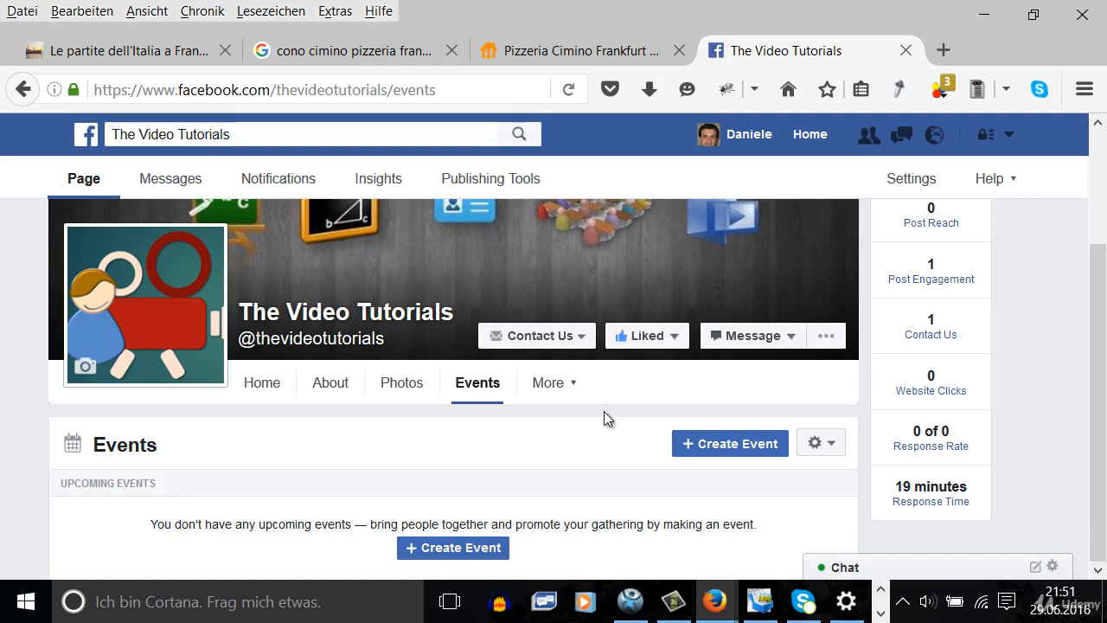
scroll(603, 411, "up", 3)
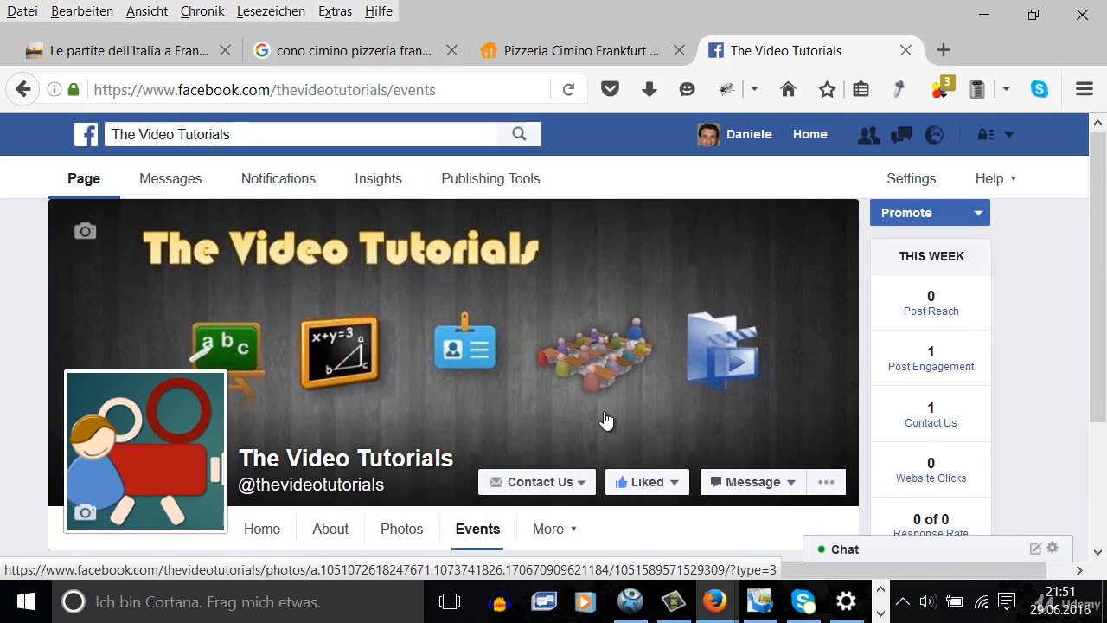